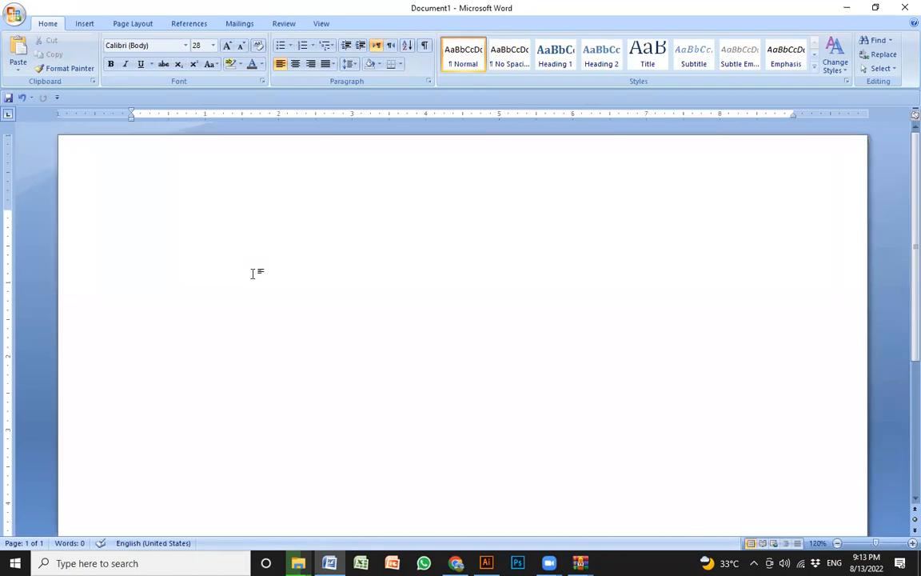
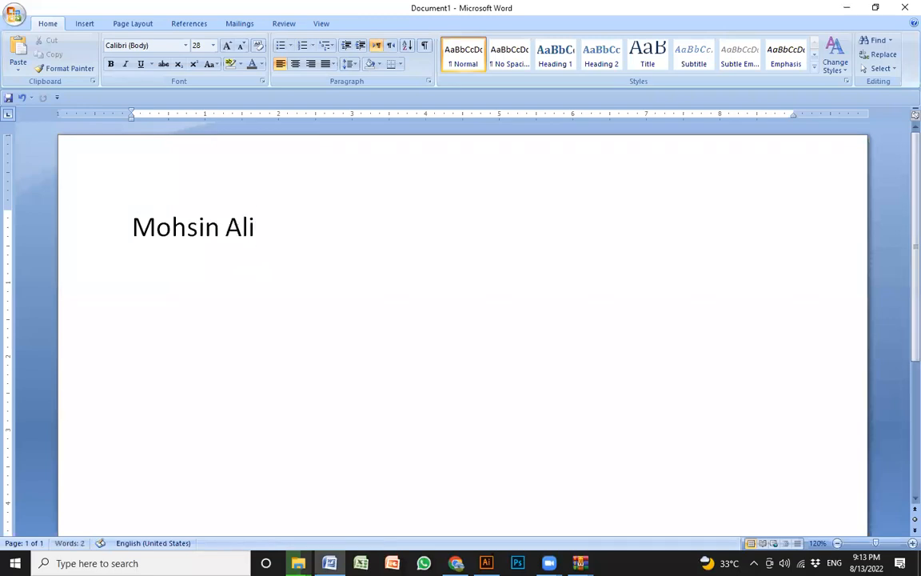
- Enter the person's full name on the first line and their e-mail address on the second line
{"action": "key", "text": "Return"}
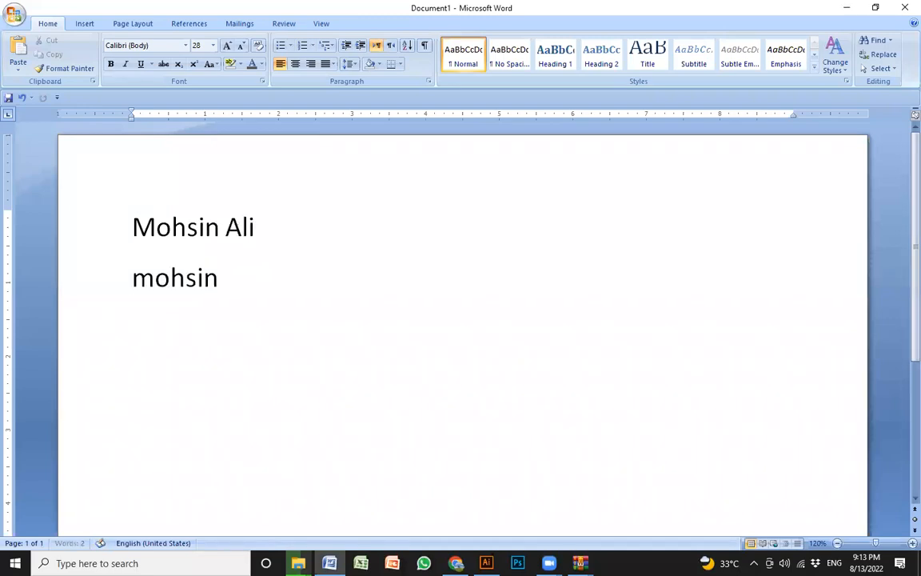
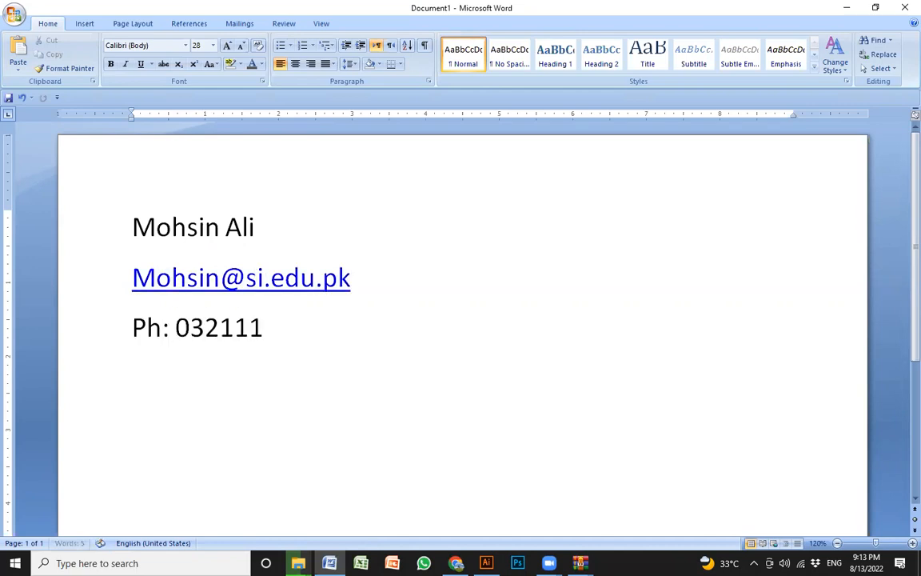
- Add a third line starting with "Ph:" followed by the contact's phone number
{"action": "key", "text": "BackSpace"}
{"action": "key", "text": "BackSpace"}
{"action": "key", "text": "BackSpace"}
{"action": "key", "text": "BackSpace"}
{"action": "type", "text": "218"}
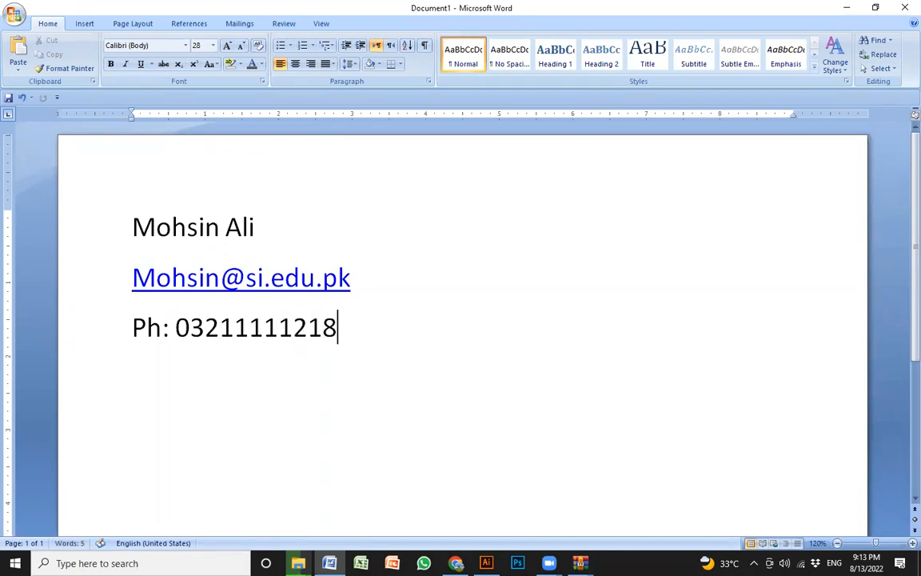
- Set up the page as A4 in portrait orientation with Narrow 0.5" margins
{"action": "left_click_drag", "start_coordinate": [390, 356], "coordinate": [136, 218]}
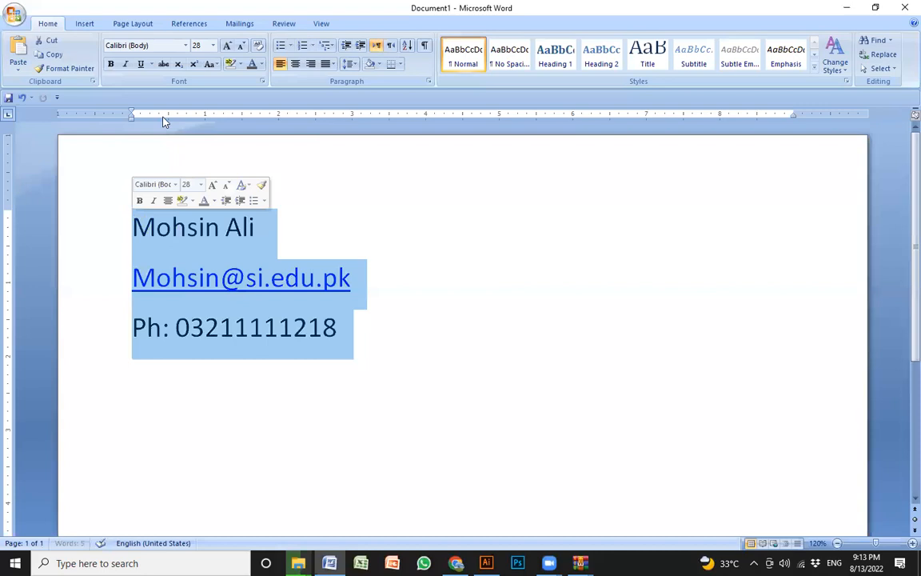
{"action": "left_click", "coordinate": [139, 24]}
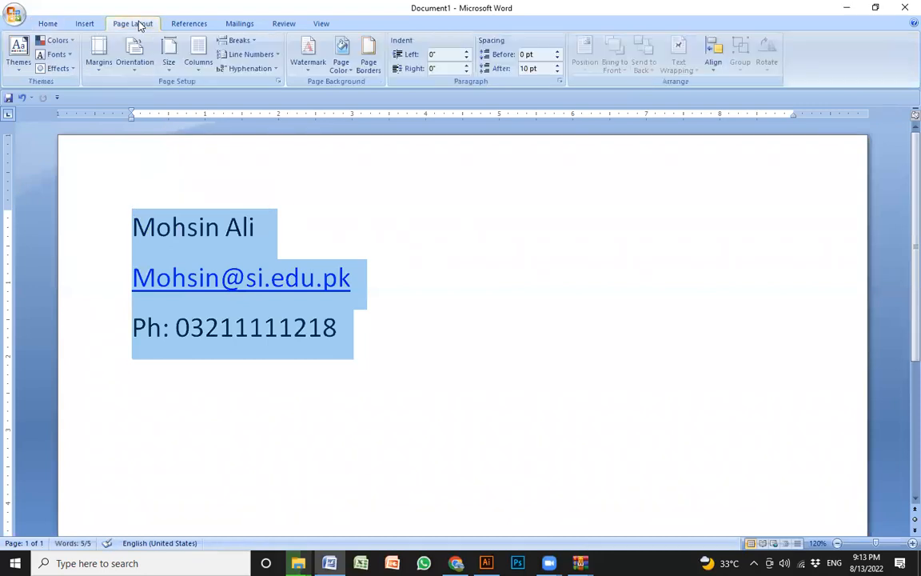
{"action": "left_click", "coordinate": [169, 56]}
{"action": "left_click", "coordinate": [196, 144]}
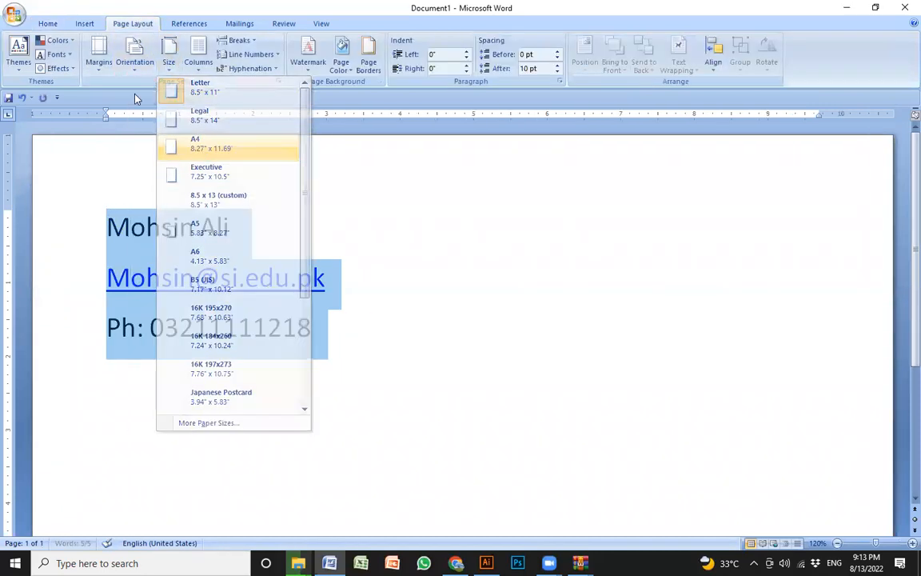
{"action": "left_click", "coordinate": [134, 60]}
{"action": "left_click", "coordinate": [147, 94]}
{"action": "left_click", "coordinate": [107, 63]}
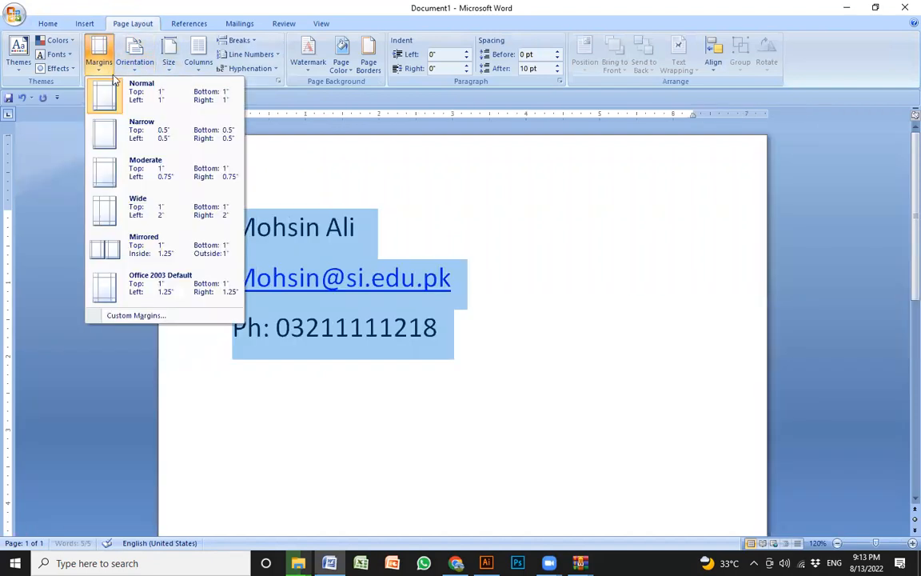
{"action": "left_click", "coordinate": [136, 140]}
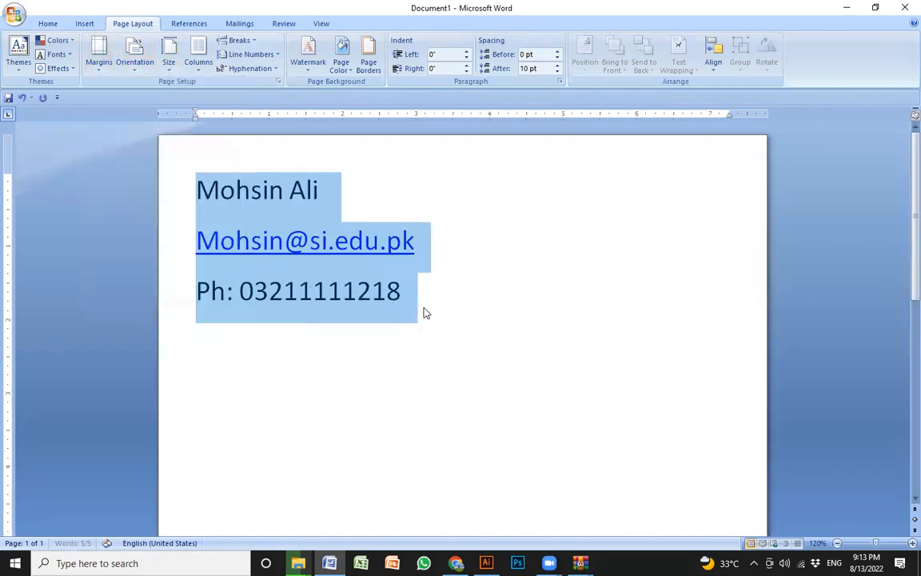
- Centre the name, e-mail and phone lines on the page
{"action": "left_click", "coordinate": [442, 312]}
{"action": "left_click_drag", "start_coordinate": [444, 304], "coordinate": [163, 169]}
{"action": "left_click", "coordinate": [458, 312]}
{"action": "left_click_drag", "start_coordinate": [458, 312], "coordinate": [200, 190]}
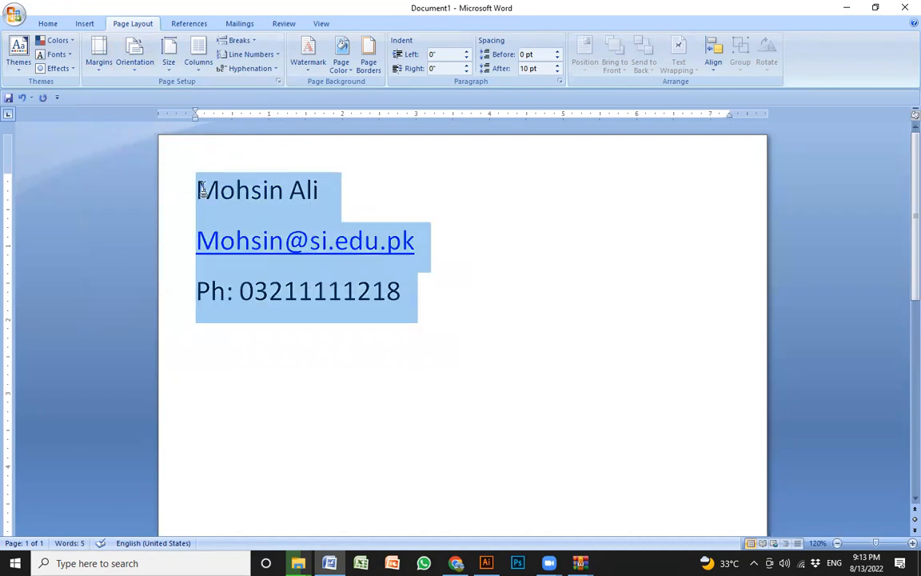
{"action": "left_click", "coordinate": [487, 312]}
{"action": "key", "text": "ctrl+a"}
{"action": "key", "text": "ctrl+e"}
{"action": "left_click", "coordinate": [612, 292]}
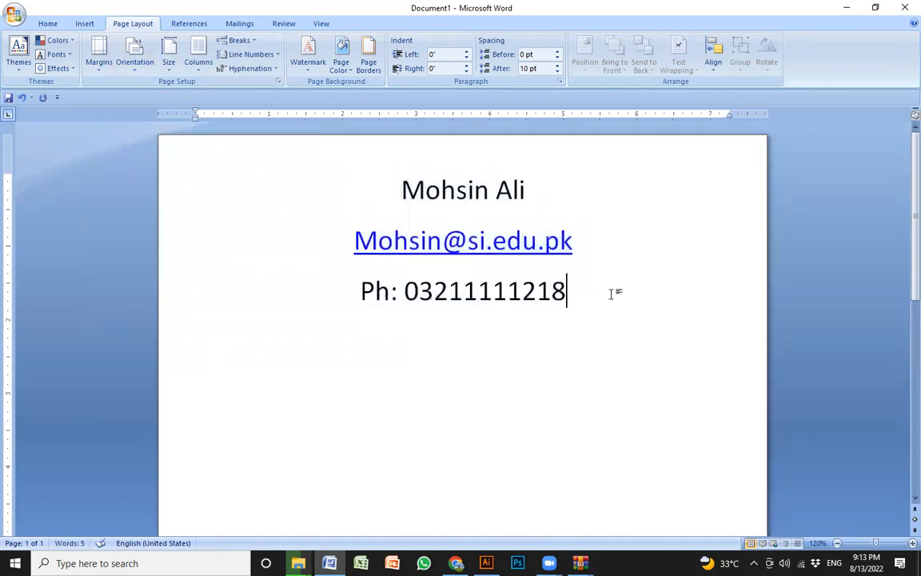
- Remove the space after paragraph from all three contact lines
{"action": "left_click_drag", "start_coordinate": [617, 309], "coordinate": [313, 185]}
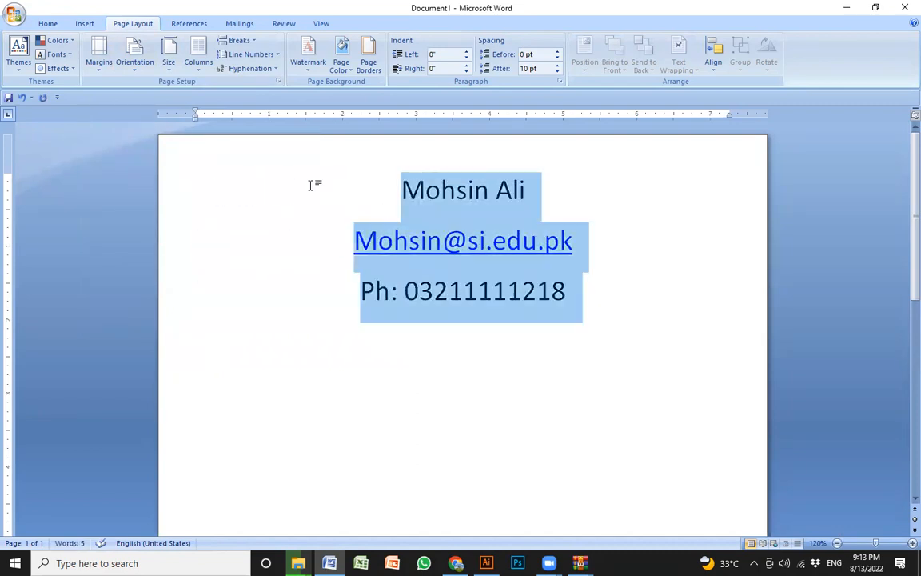
{"action": "left_click", "coordinate": [48, 23]}
{"action": "left_click", "coordinate": [350, 64]}
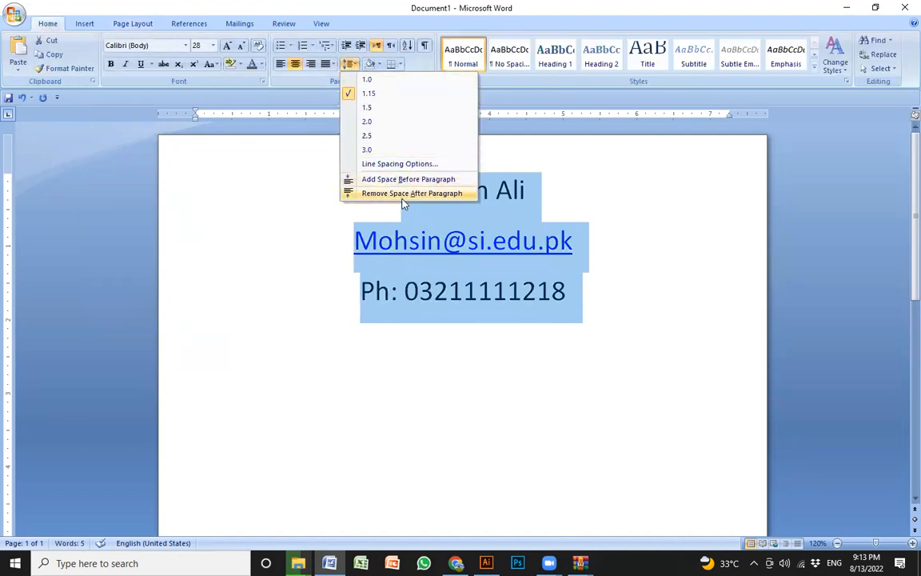
{"action": "left_click", "coordinate": [376, 193]}
- Reduce the font size of the name, e-mail and phone lines to 16 pt
{"action": "left_click", "coordinate": [241, 45]}
{"action": "left_click", "coordinate": [241, 46]}
{"action": "left_click", "coordinate": [242, 45]}
{"action": "left_click", "coordinate": [242, 45]}
{"action": "left_click", "coordinate": [242, 45]}
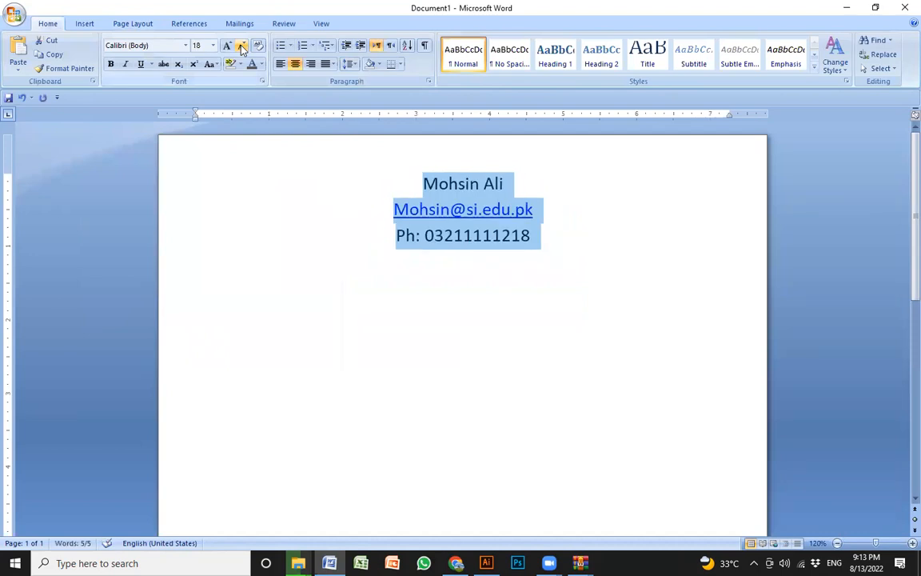
{"action": "left_click", "coordinate": [241, 45]}
{"action": "left_click", "coordinate": [467, 308]}
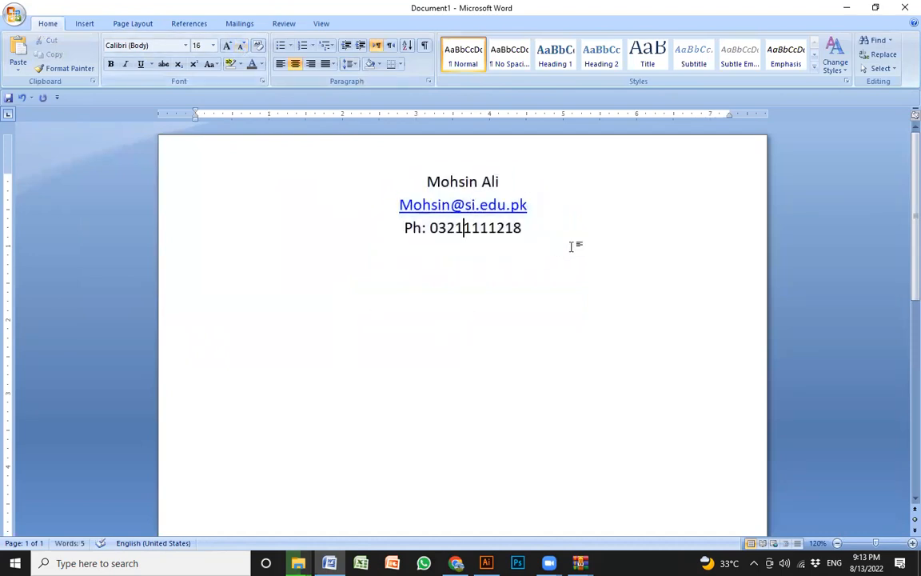
- Enlarge the name line to 20 pt and make it bold
{"action": "left_click_drag", "start_coordinate": [518, 177], "coordinate": [419, 183]}
{"action": "left_click", "coordinate": [228, 45]}
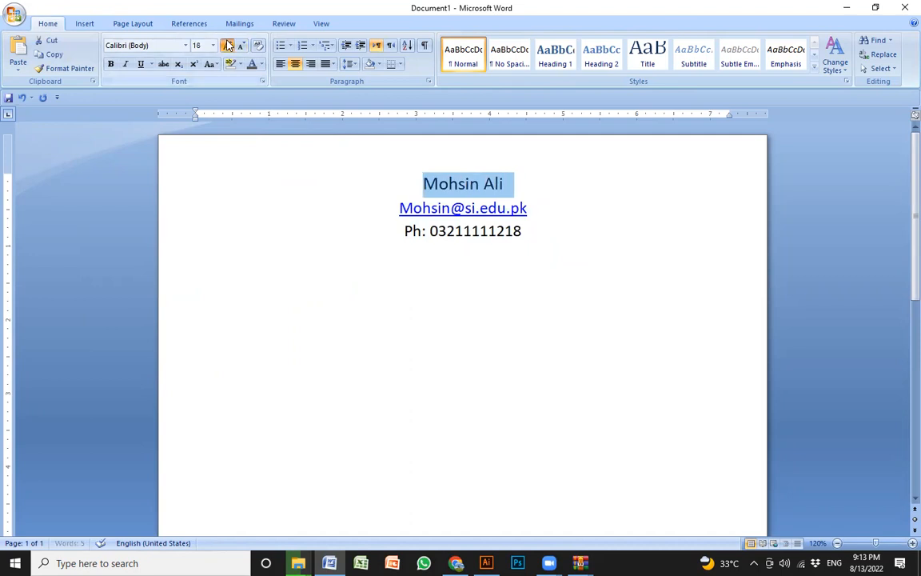
{"action": "left_click", "coordinate": [257, 46]}
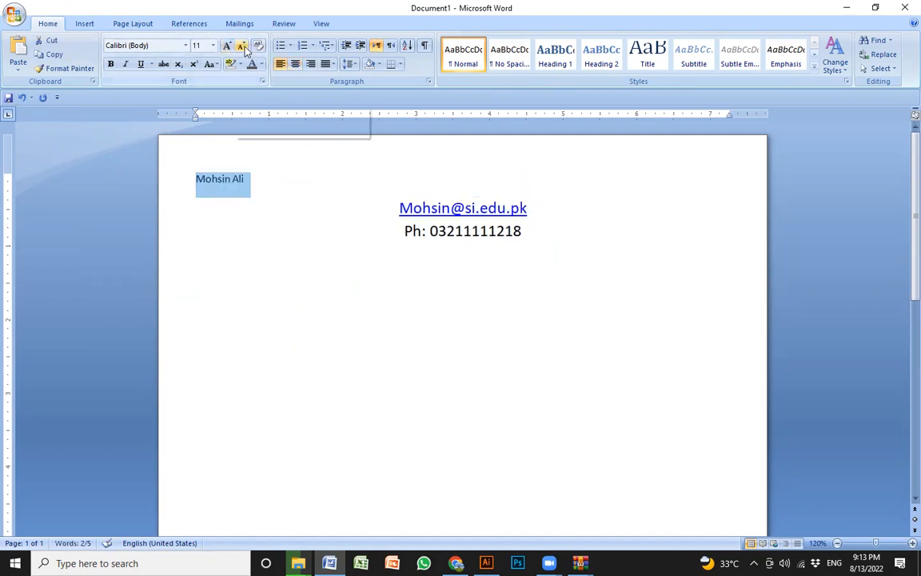
{"action": "key", "text": "ctrl+z"}
{"action": "left_click", "coordinate": [227, 45]}
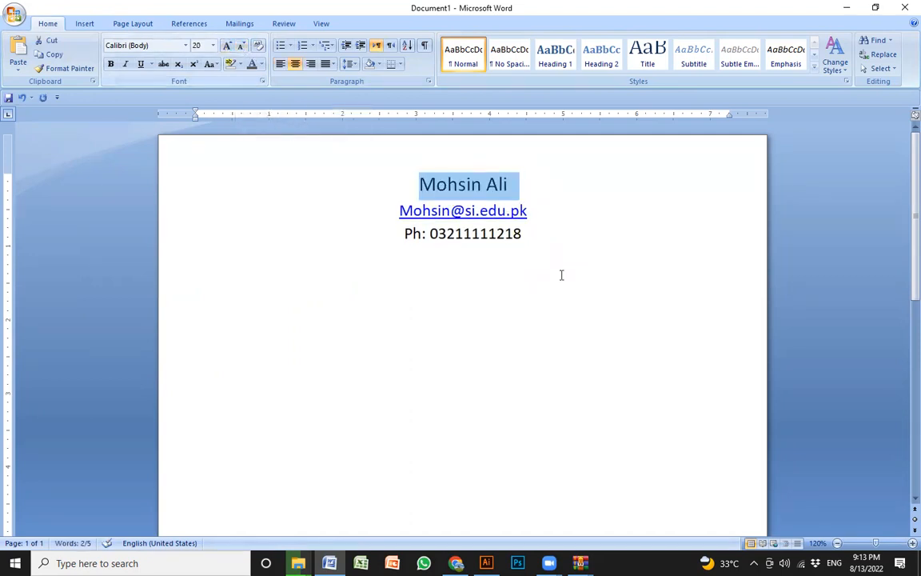
{"action": "key", "text": "ctrl+b"}
{"action": "left_click", "coordinate": [555, 255]}
- Reduce the e-mail and phone lines to 14 pt
{"action": "left_click", "coordinate": [374, 207], "text": "shift"}
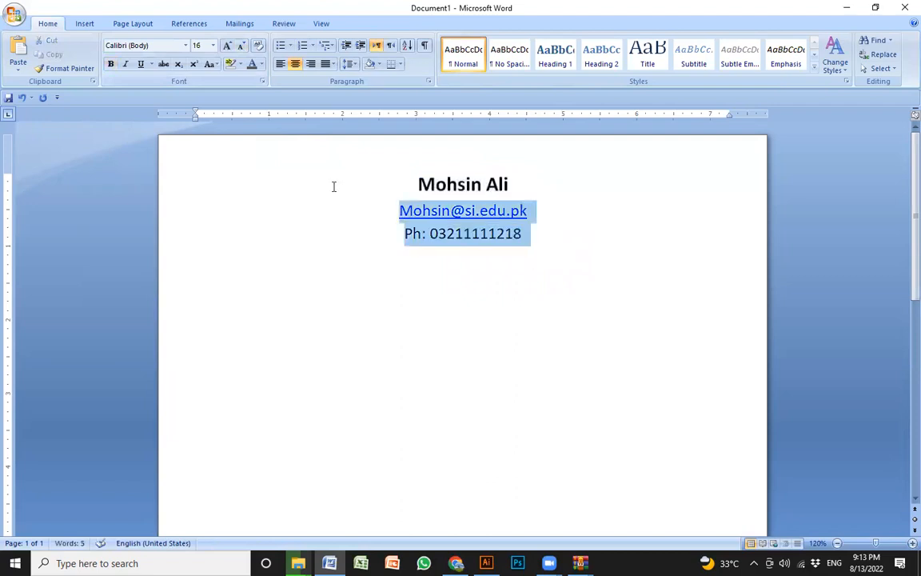
{"action": "left_click", "coordinate": [243, 45]}
{"action": "left_click", "coordinate": [418, 257]}
- Change the name line to UPPERCASE
{"action": "left_click", "coordinate": [547, 181]}
{"action": "left_click", "coordinate": [371, 170], "text": "shift"}
{"action": "left_click", "coordinate": [568, 181]}
{"action": "left_click", "coordinate": [310, 183], "text": "shift"}
{"action": "left_click", "coordinate": [210, 64]}
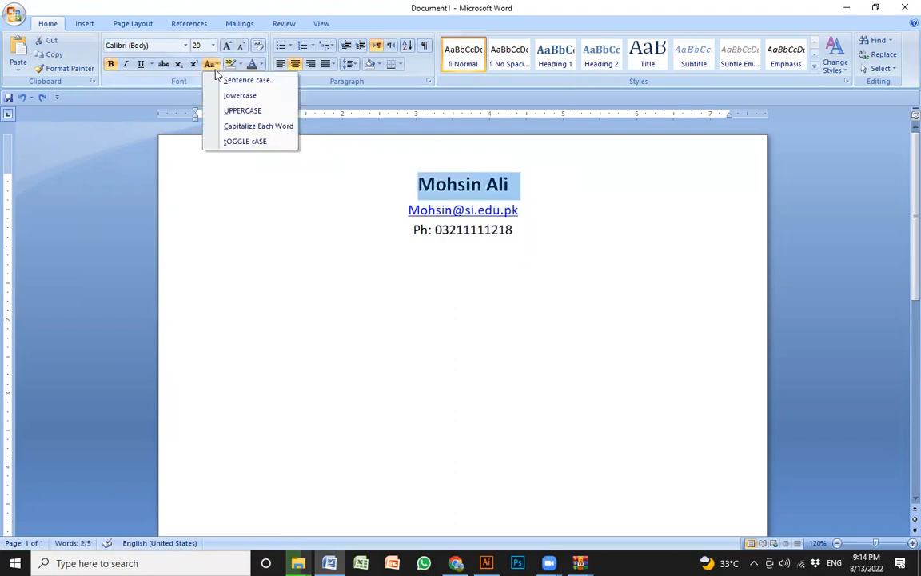
{"action": "left_click", "coordinate": [232, 109]}
- Add a bottom border beneath the phone line to separate the contact header from the body
{"action": "left_click", "coordinate": [479, 231]}
{"action": "left_click", "coordinate": [533, 235]}
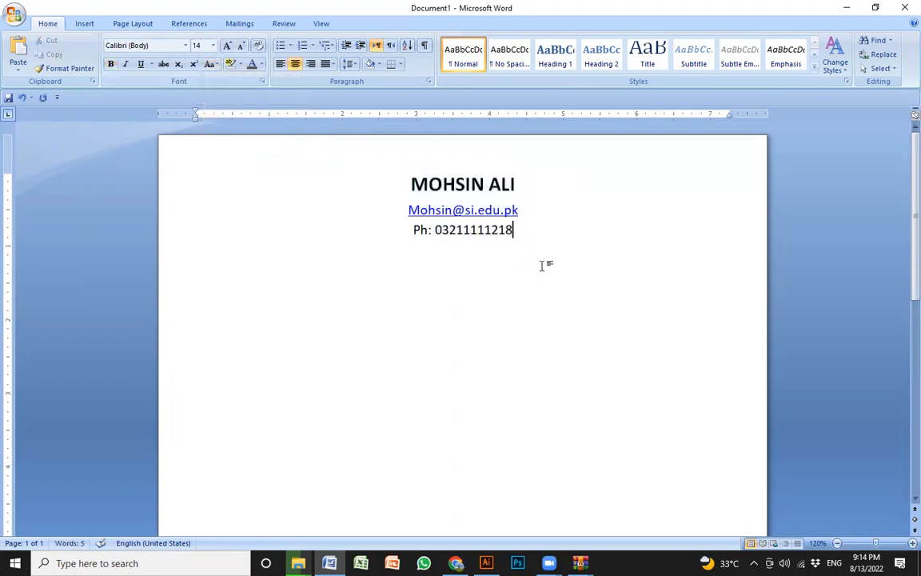
{"action": "key", "text": "Return"}
{"action": "key", "text": "BackSpace"}
{"action": "left_click", "coordinate": [400, 65]}
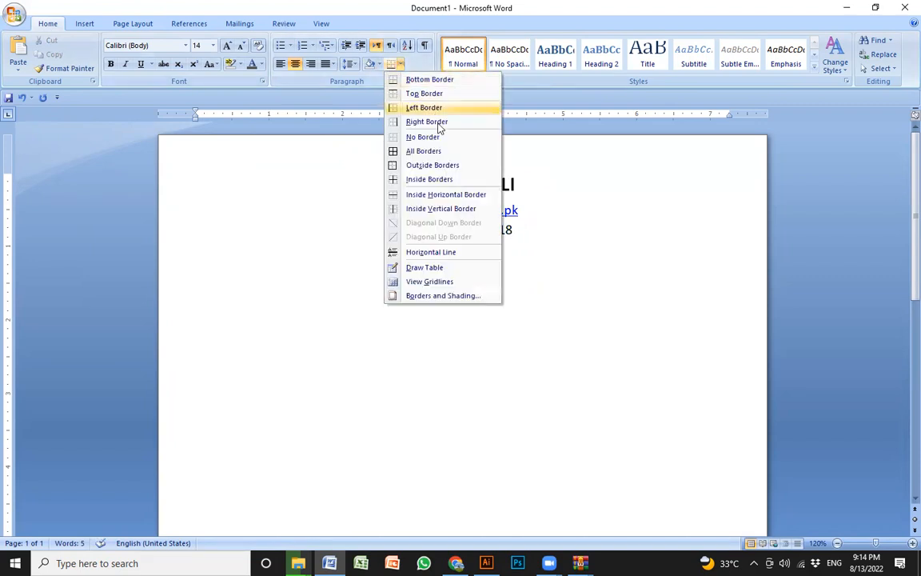
{"action": "left_click", "coordinate": [436, 82]}
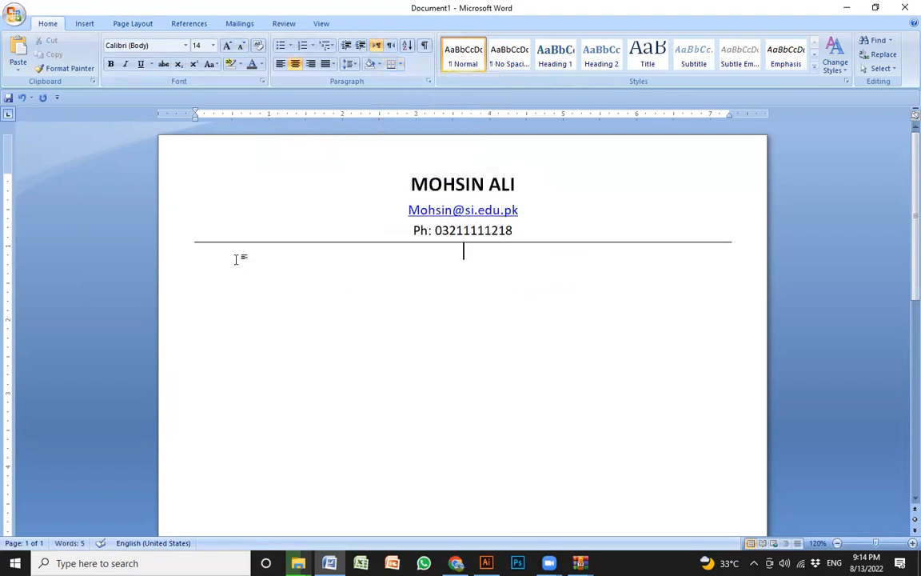
- Write a left-aligned "Profile:" heading below the border line and start a new line under it
{"action": "key", "text": "ctrl+l"}
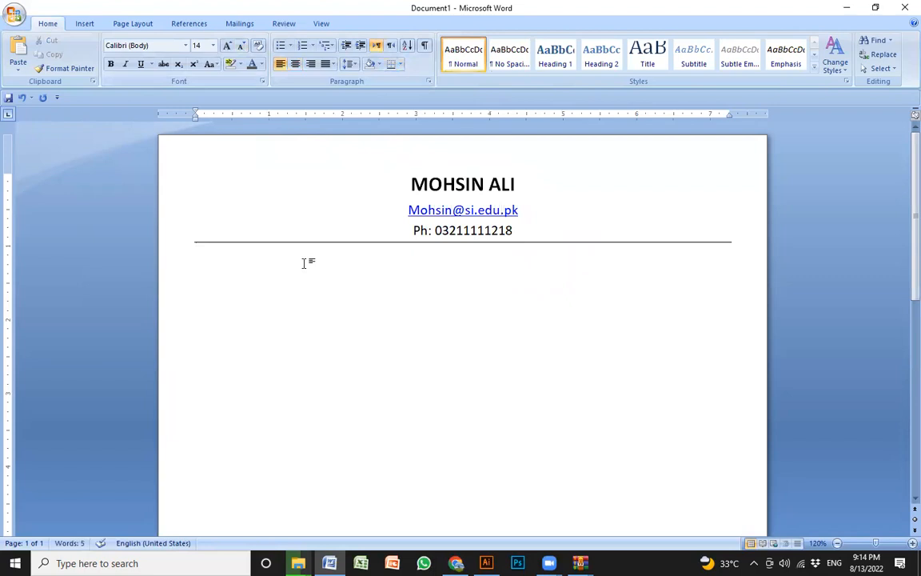
{"action": "type", "text": "Ob"}
{"action": "key", "text": "BackSpace"}
{"action": "key", "text": "BackSpace"}
{"action": "type", "text": "Profi"}
- Switch to Chrome, search Google for "maths teacher profile description" and copy the featured text from "responsible for delivering" through "progress."
{"action": "key", "text": "alt+Tab"}
{"action": "left_click", "coordinate": [493, 32]}
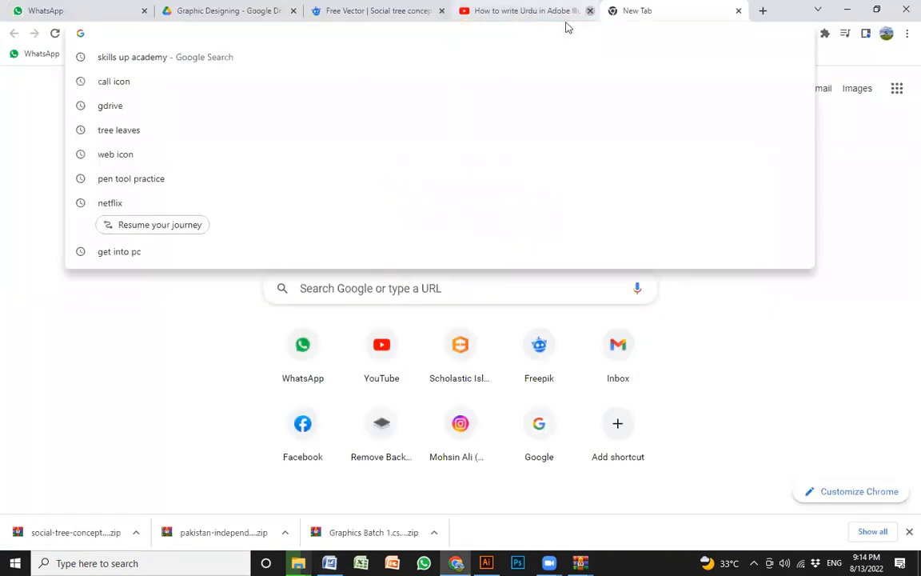
{"action": "left_click", "coordinate": [829, 232]}
{"action": "left_click", "coordinate": [441, 30]}
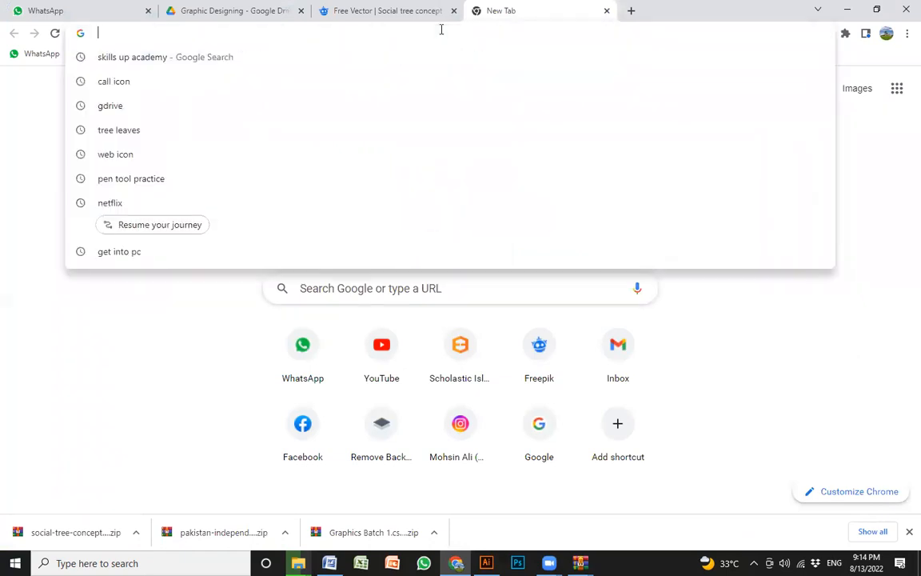
{"action": "type", "text": "maths teacher "}
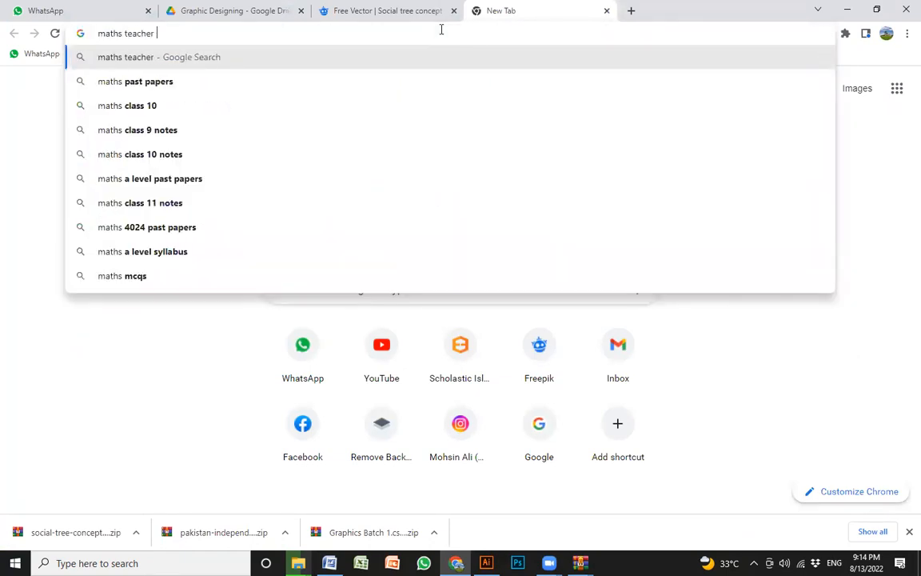
{"action": "type", "text": "profile"}
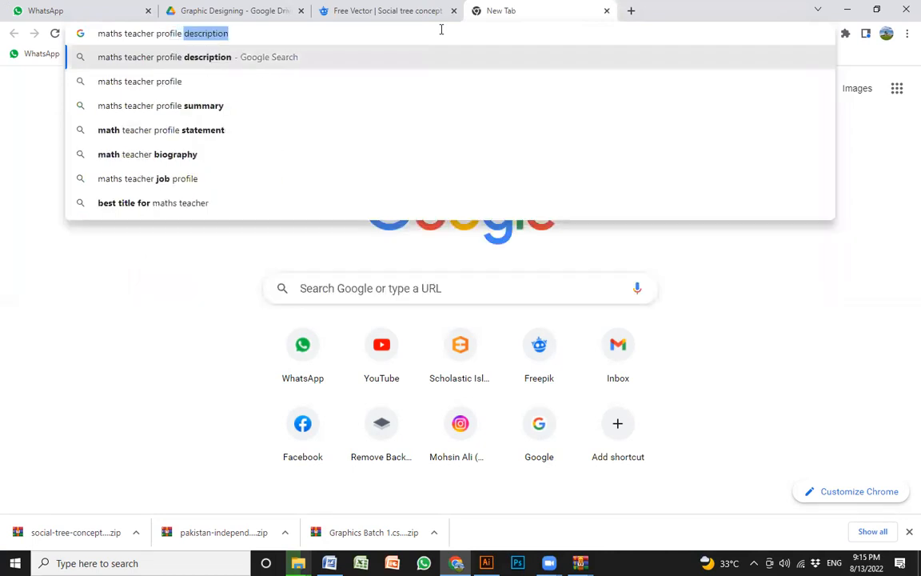
{"action": "key", "text": "Return"}
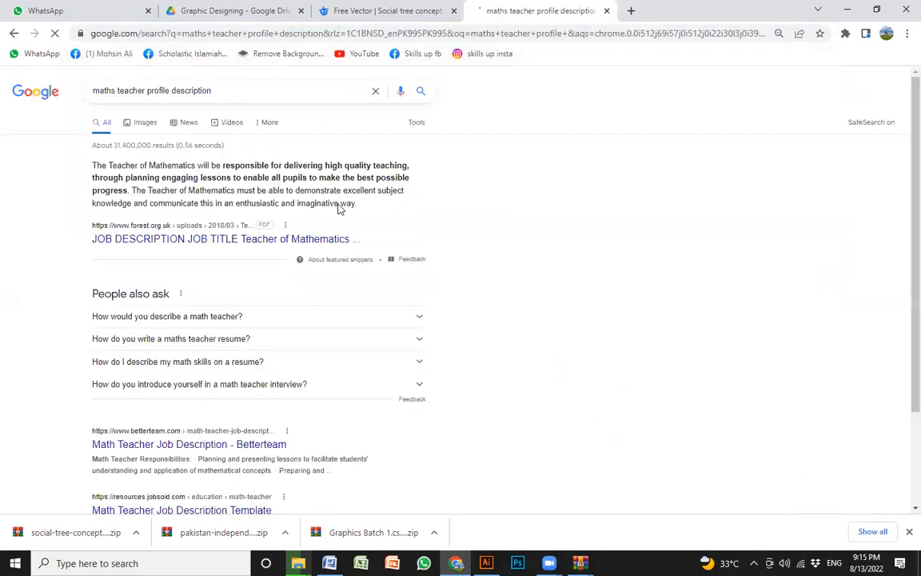
{"action": "key", "text": "ctrl+plus"}
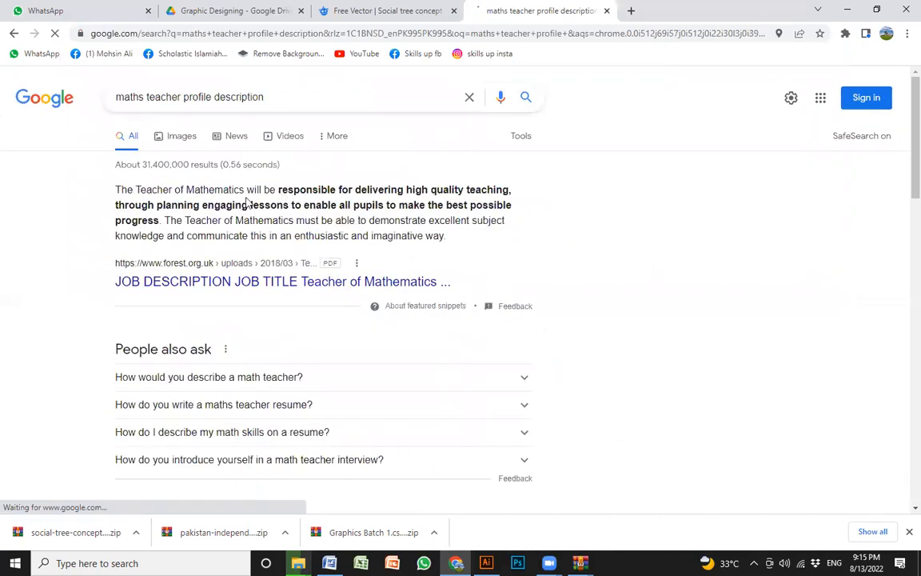
{"action": "left_click_drag", "start_coordinate": [277, 190], "coordinate": [162, 220]}
{"action": "key", "text": "ctrl+c"}
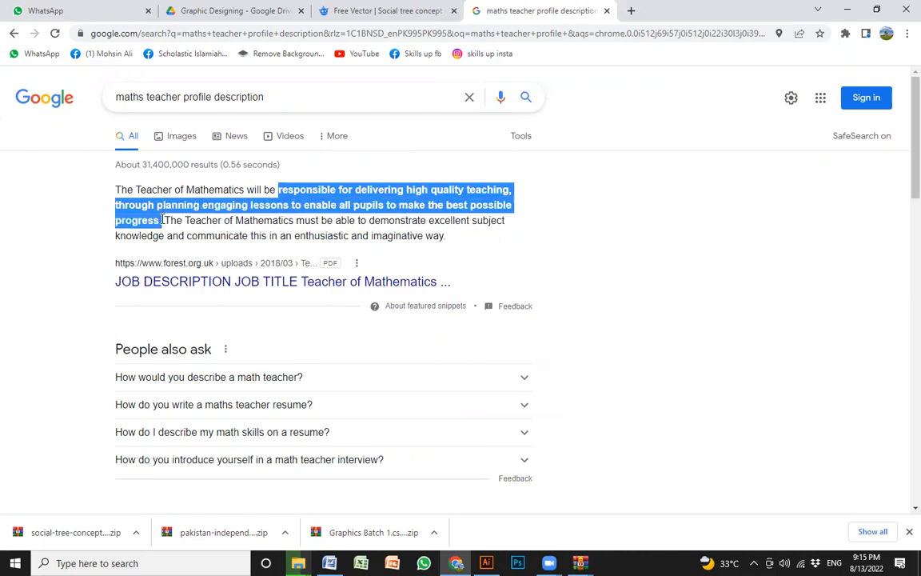
- Return to the Word document and paste the copied description below the Profile heading, keeping text only
{"action": "left_click", "coordinate": [846, 10]}
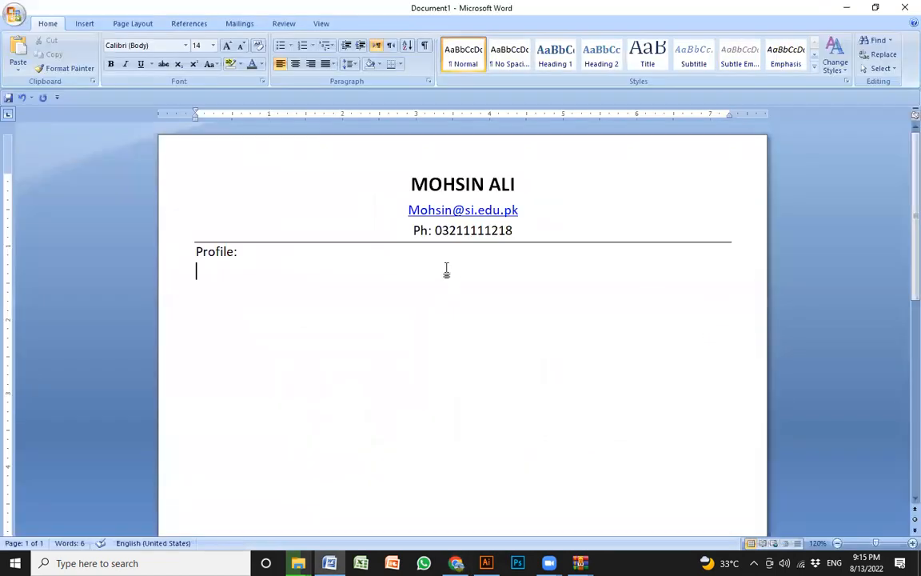
{"action": "key", "text": "ctrl+v"}
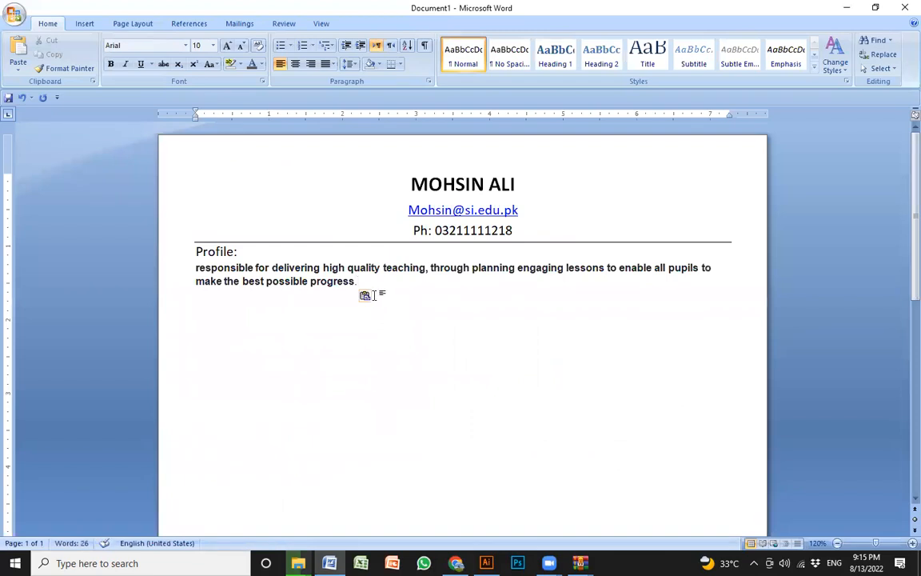
{"action": "left_click", "coordinate": [372, 298]}
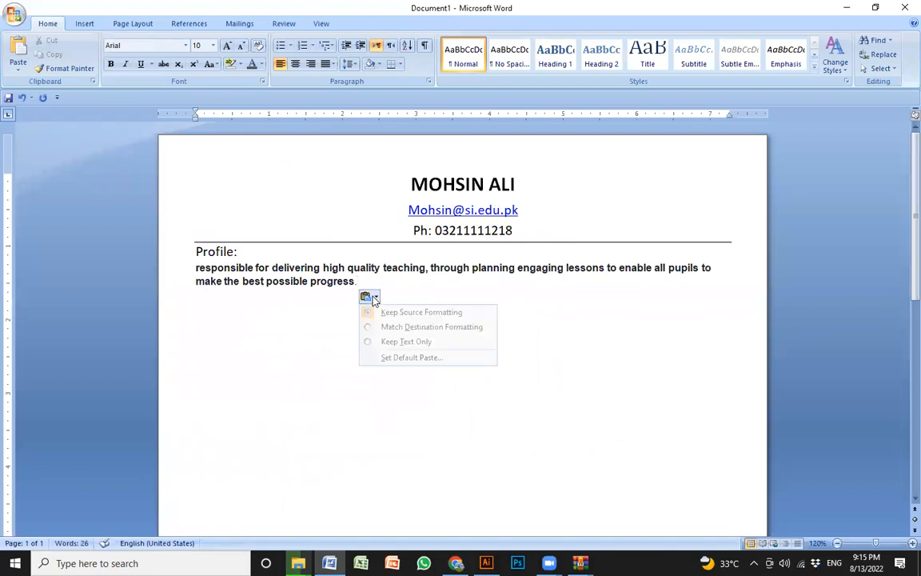
{"action": "left_click", "coordinate": [388, 342]}
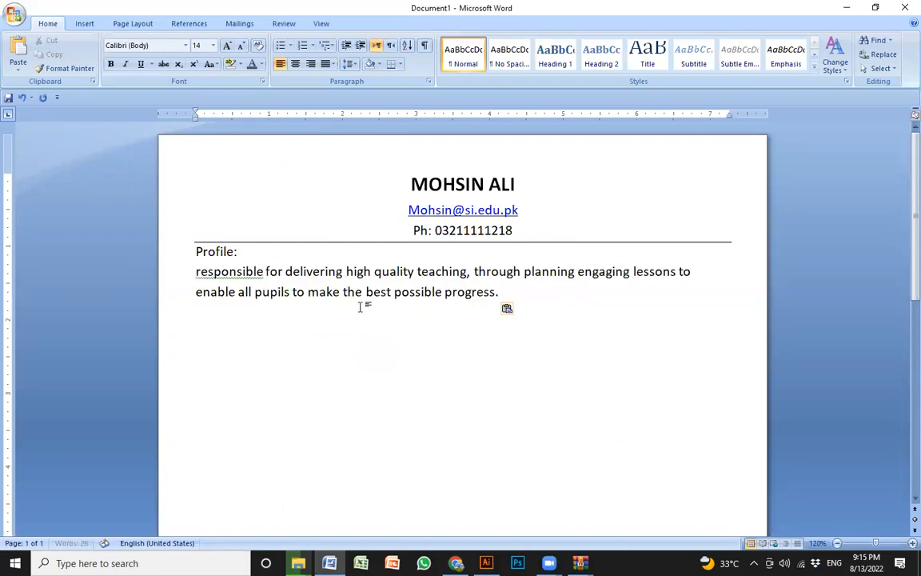
- Make the "Profile:" heading bold and uppercase
{"action": "left_click_drag", "start_coordinate": [518, 292], "coordinate": [170, 251]}
{"action": "key", "text": "ctrl+b"}
{"action": "key", "text": "shift+F3"}
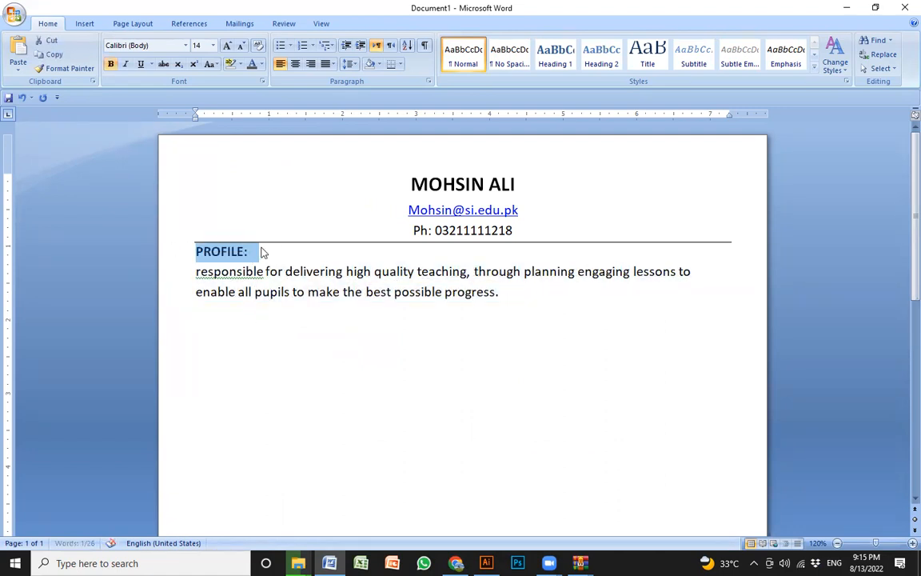
- Shade the PROFILE heading line black and capitalise the first word of the description below it
{"action": "left_click", "coordinate": [379, 64]}
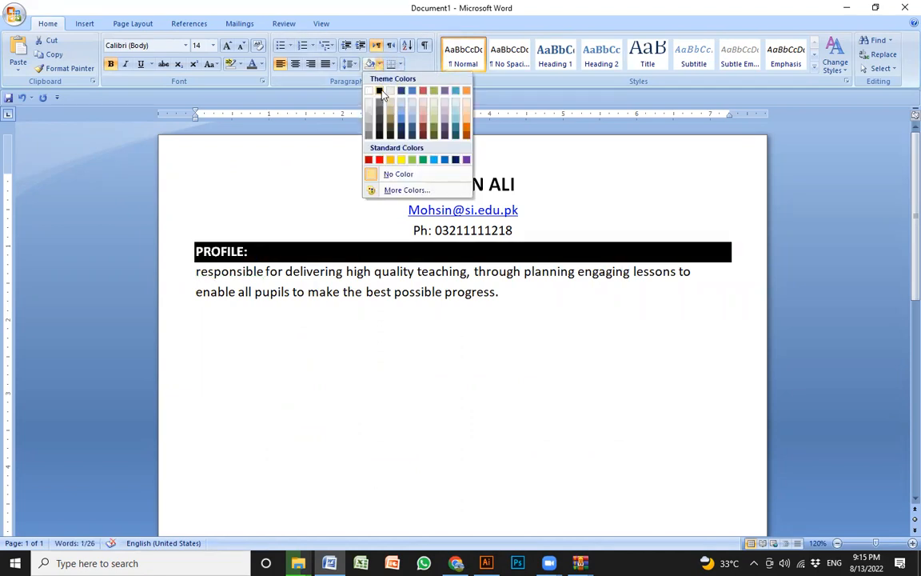
{"action": "left_click", "coordinate": [379, 90]}
{"action": "left_click", "coordinate": [290, 293]}
{"action": "key", "text": "ctrl+Left"}
{"action": "key", "text": "ctrl+Left"}
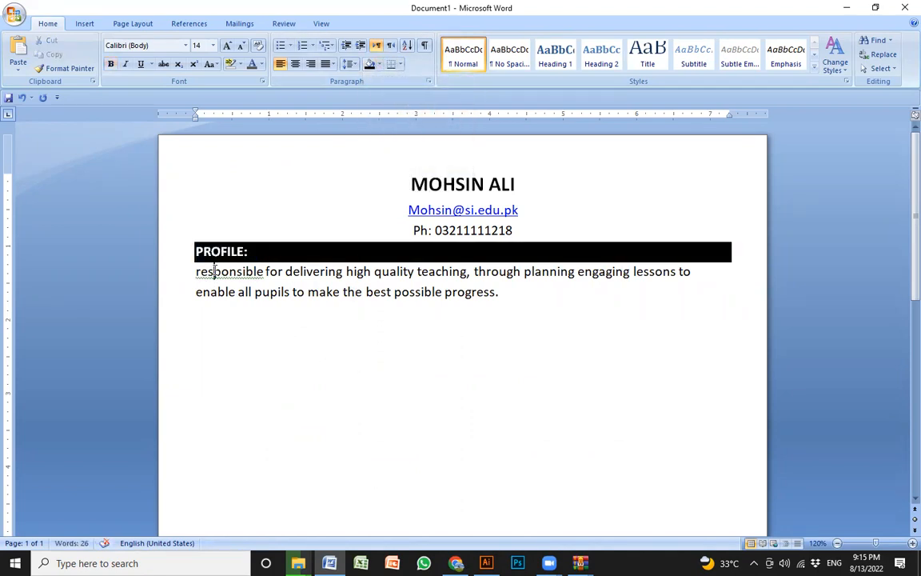
{"action": "key", "text": "shift+F3"}
- Write a "Job Experience" heading below the profile description, leaving a blank line between them, and start a new line
{"action": "left_click", "coordinate": [502, 294]}
{"action": "key", "text": "Return"}
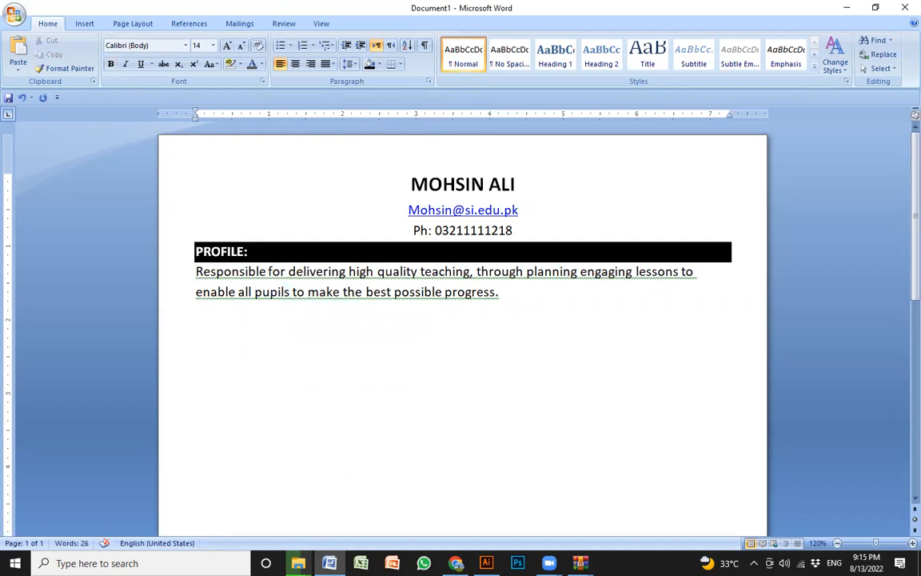
{"action": "type", "text": "Job Expericne"}
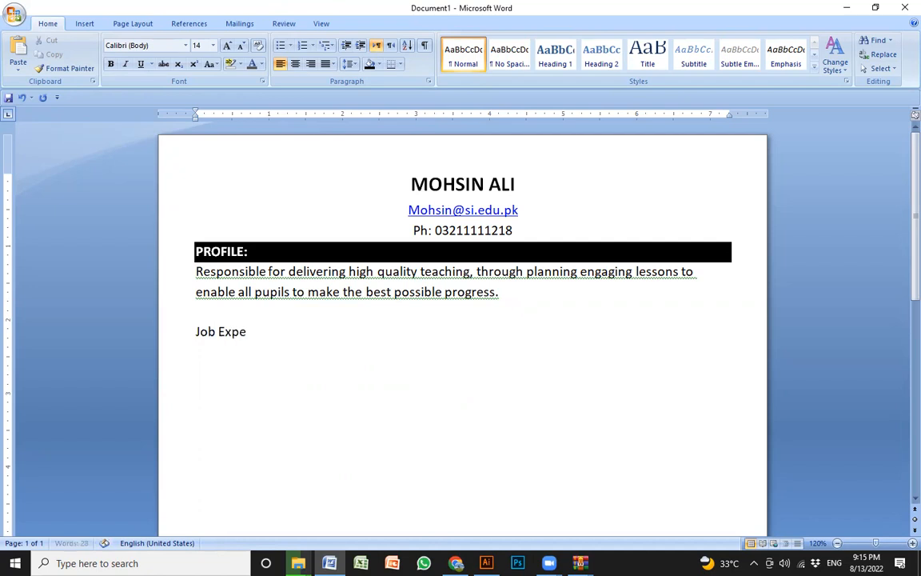
{"action": "key", "text": "BackSpace"}
{"action": "key", "text": "BackSpace"}
{"action": "key", "text": "BackSpace"}
{"action": "type", "text": "ence"}
{"action": "key", "text": "Return"}
- Make the "Job Experience" heading uppercase and bold with black shading
{"action": "left_click", "coordinate": [170, 337]}
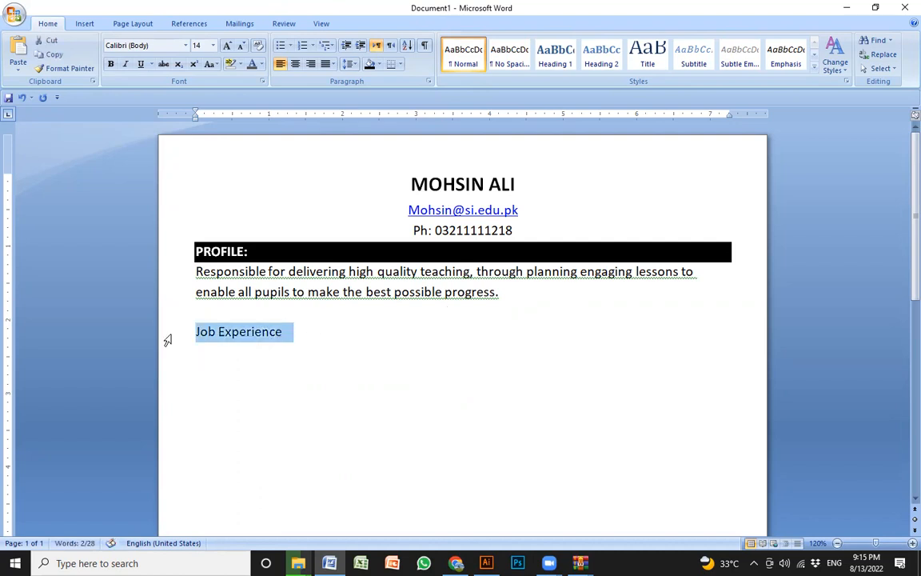
{"action": "key", "text": "shift+F3"}
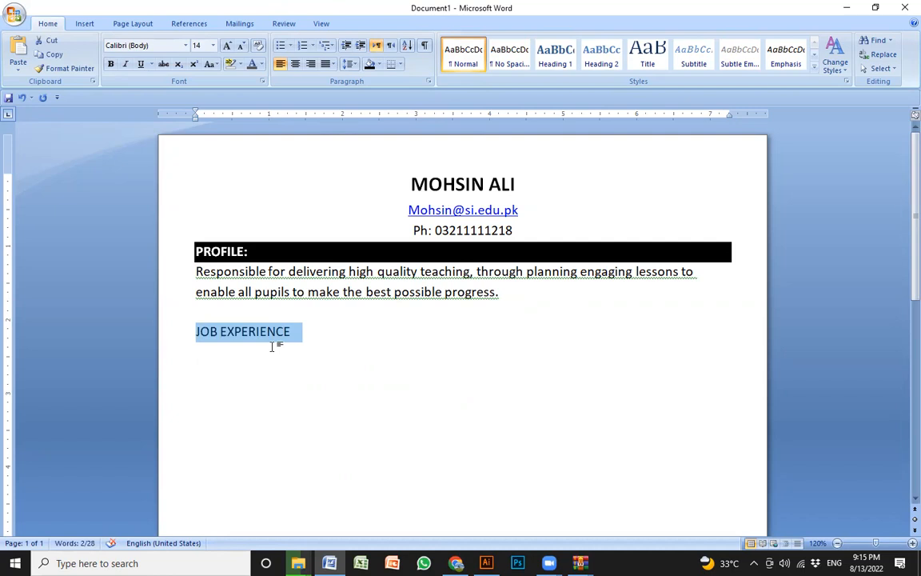
{"action": "key", "text": "ctrl+b"}
{"action": "left_click", "coordinate": [370, 65]}
{"action": "left_click", "coordinate": [326, 380]}
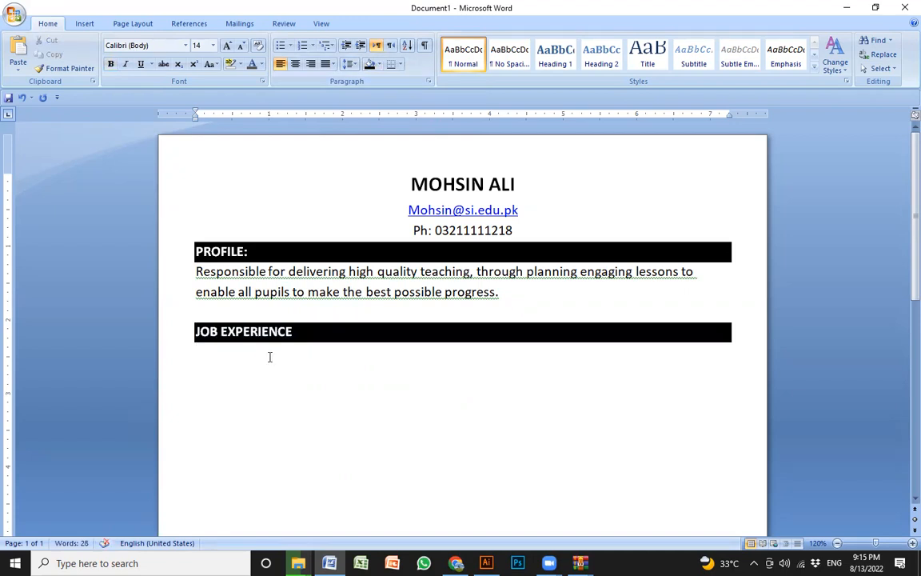
- Write "ICT Head" and, on the line below, "The City School, Lahore head office." under the JOB EXPERIENCE heading
{"action": "scroll", "coordinate": [269, 356], "scroll_direction": "up", "scroll_amount": 3}
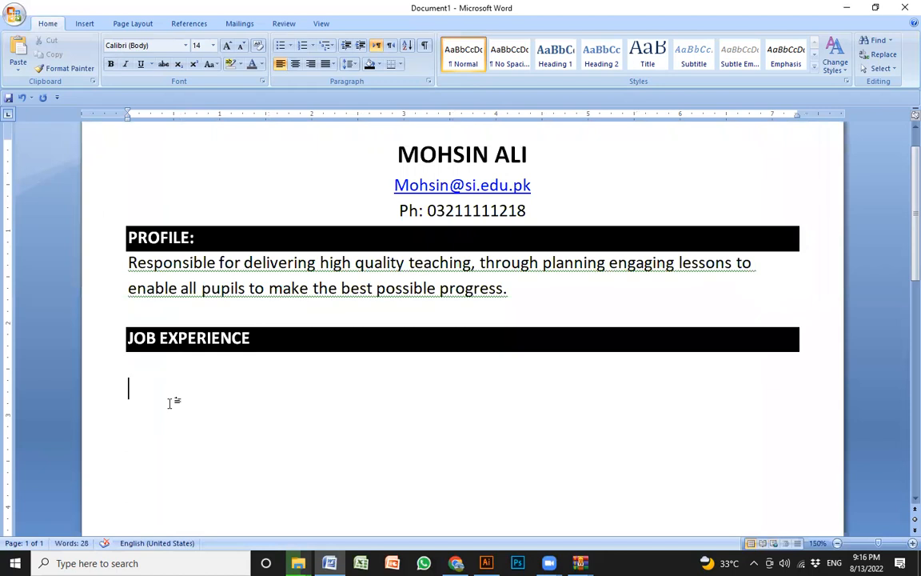
{"action": "type", "text": "ICT Head"}
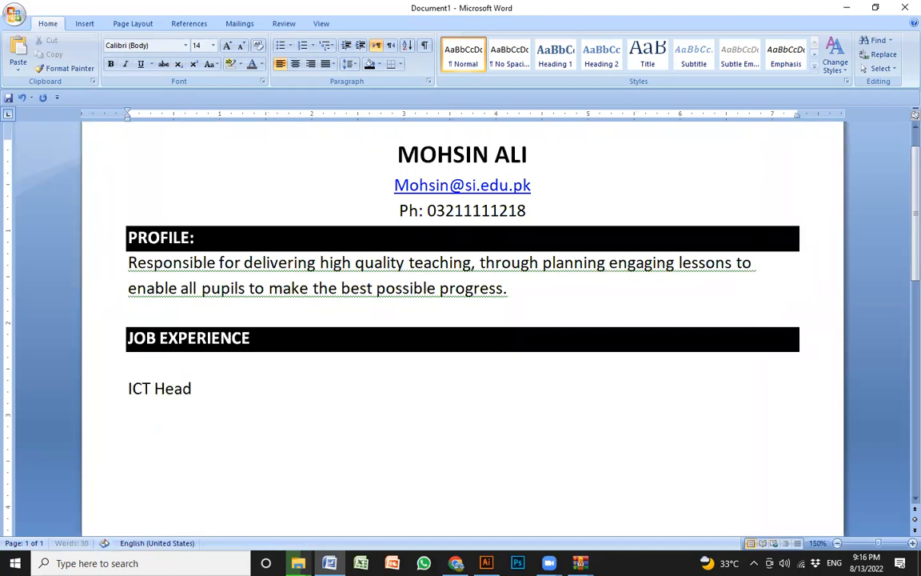
{"action": "key", "text": "Return"}
{"action": "type", "text": "Mohs"}
{"action": "key", "text": "BackSpace"}
{"action": "key", "text": "BackSpace"}
{"action": "key", "text": "BackSpace"}
{"action": "key", "text": "BackSpace"}
{"action": "type", "text": "Theyirty"}
{"action": "key", "text": "BackSpace"}
{"action": "key", "text": "BackSpace"}
{"action": "key", "text": "BackSpace"}
{"action": "type", "text": "ty School, Lahore head office"}
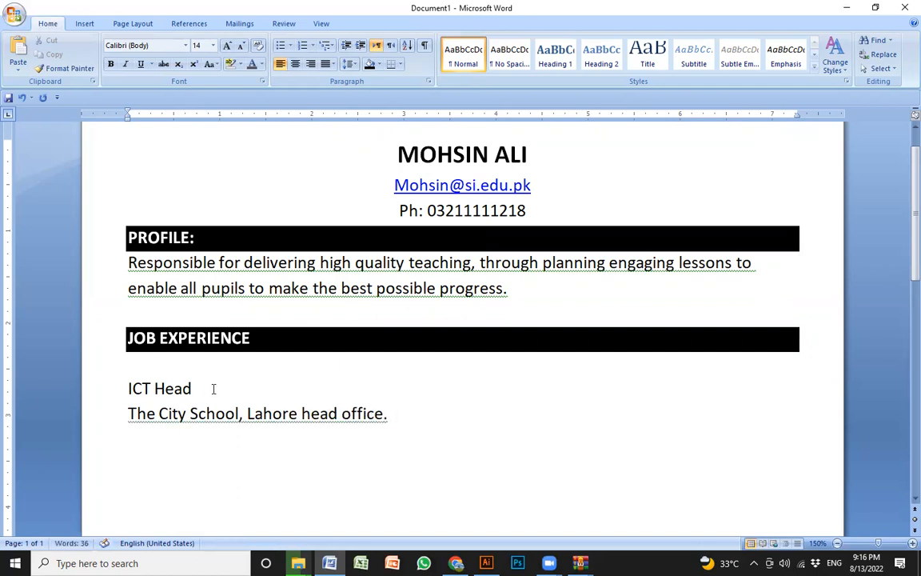
- Insert a line reading "2015 –till – Present" between the job title and the school name
{"action": "key", "text": "Return"}
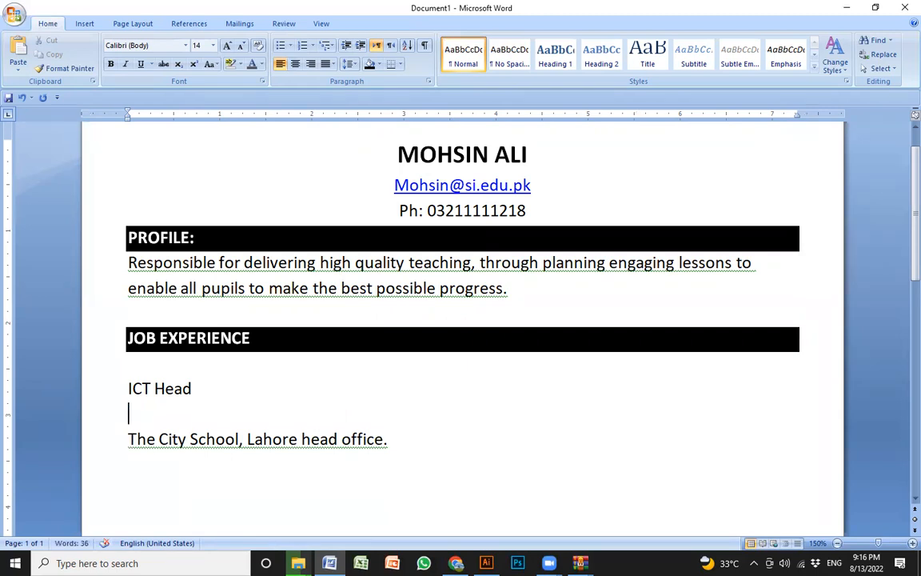
{"action": "type", "text": "2015"}
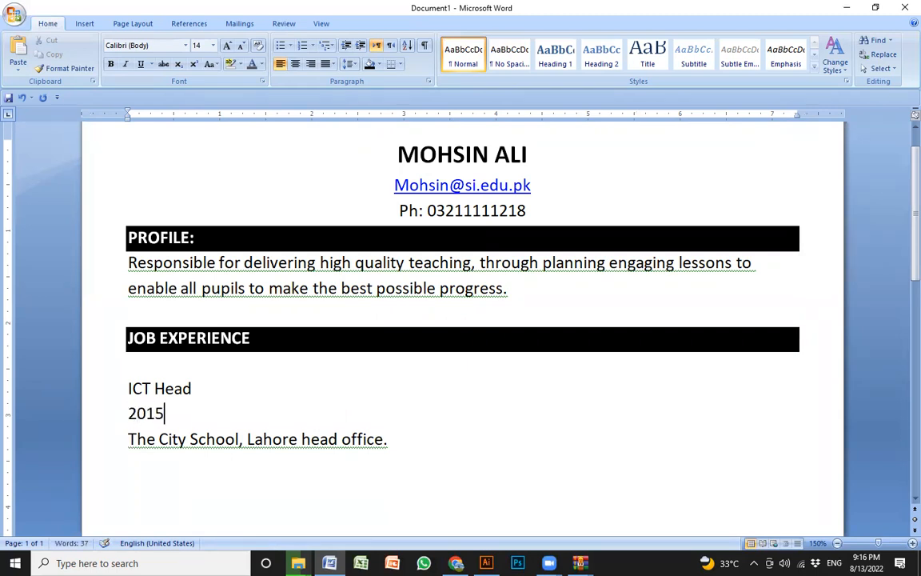
{"action": "type", "text": " - T"}
{"action": "key", "text": "BackSpace"}
{"action": "key", "text": "BackSpace"}
{"action": "type", "text": "till"}
{"action": "type", "text": " --"}
{"action": "type", "text": " Presen"}
{"action": "type", "text": "t"}
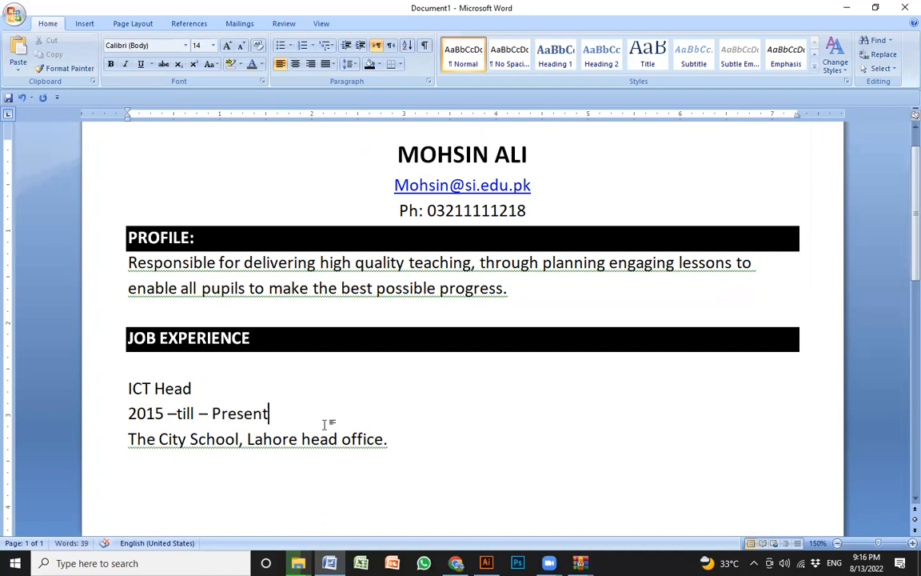
- Make the "ICT Head" job title bold
{"action": "left_click", "coordinate": [50, 390]}
{"action": "key", "text": "ctrl+b"}
{"action": "left_click", "coordinate": [342, 439]}
{"action": "left_click", "coordinate": [251, 393]}
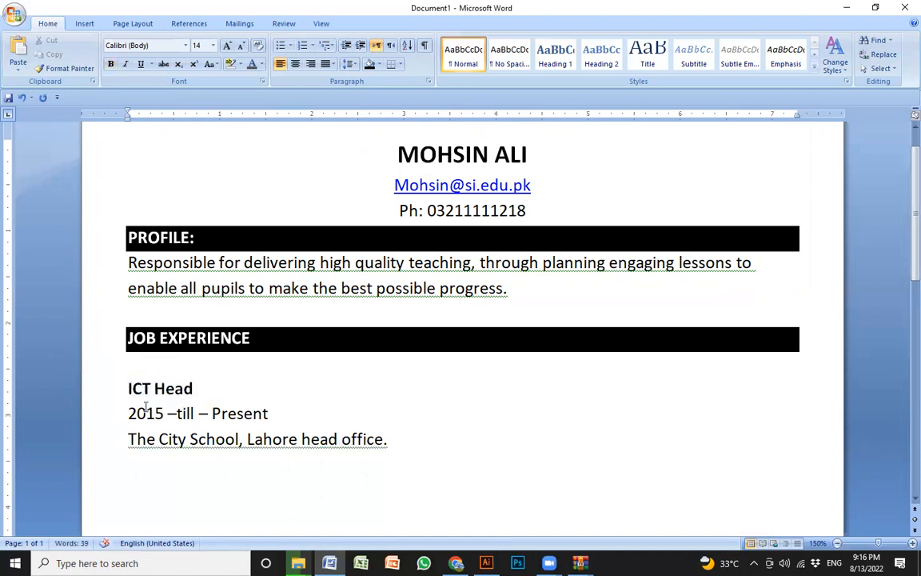
- Add the label "Duration:" in front of the date range in the job entry
{"action": "double_click", "coordinate": [120, 412]}
{"action": "left_click", "coordinate": [122, 413]}
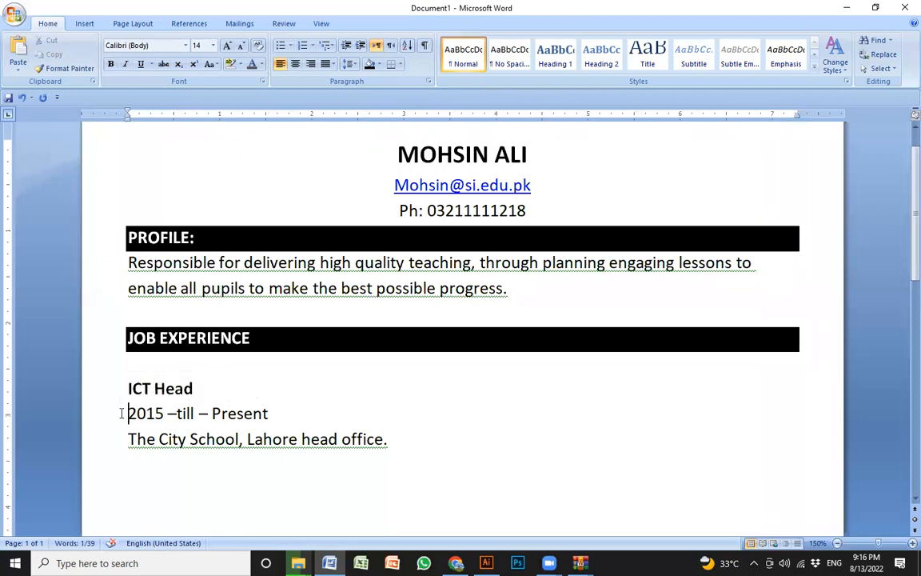
{"action": "type", "text": "Durect"}
{"action": "key", "text": "BackSpace"}
{"action": "key", "text": "BackSpace"}
{"action": "key", "text": "BackSpace"}
{"action": "type", "text": "ation:"}
- Make the line "The City School, Lahore head office." bold
{"action": "left_click", "coordinate": [443, 457]}
{"action": "left_click_drag", "start_coordinate": [413, 442], "coordinate": [137, 450]}
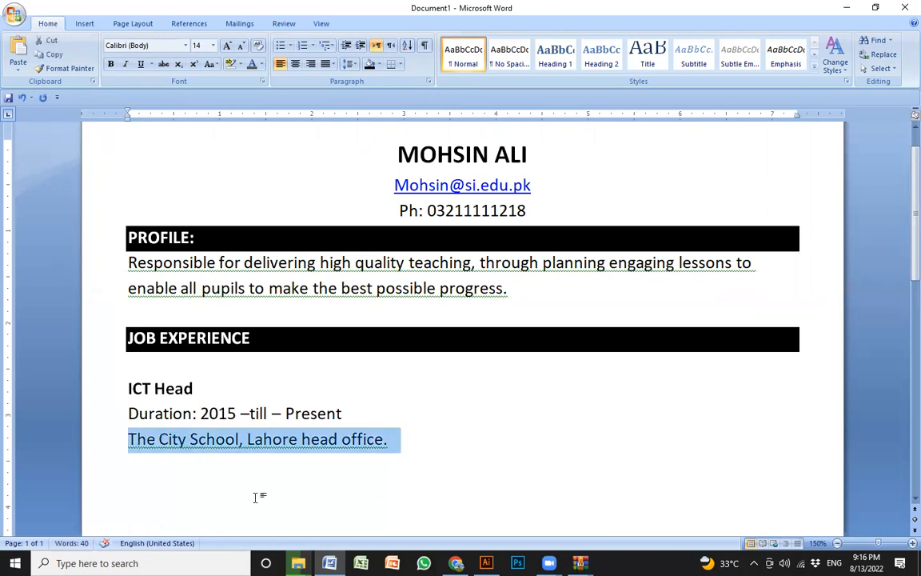
{"action": "key", "text": "ctrl+b"}
{"action": "left_click", "coordinate": [257, 449]}
{"action": "left_click", "coordinate": [411, 439]}
- Copy the three-line ICT Head entry and paste it below as a second entry, separated by a blank line
{"action": "left_click_drag", "start_coordinate": [408, 438], "coordinate": [126, 395]}
{"action": "key", "text": "ctrl+c"}
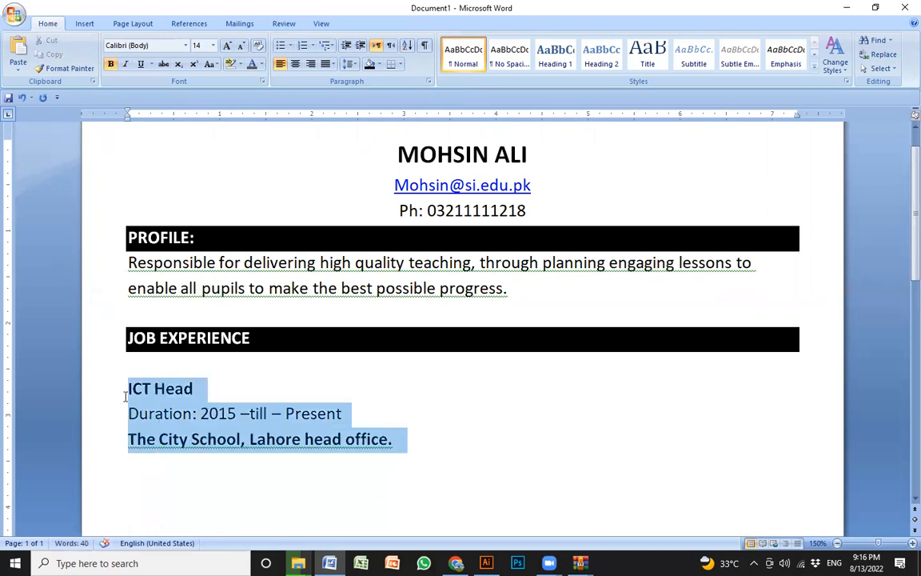
{"action": "left_click", "coordinate": [402, 439]}
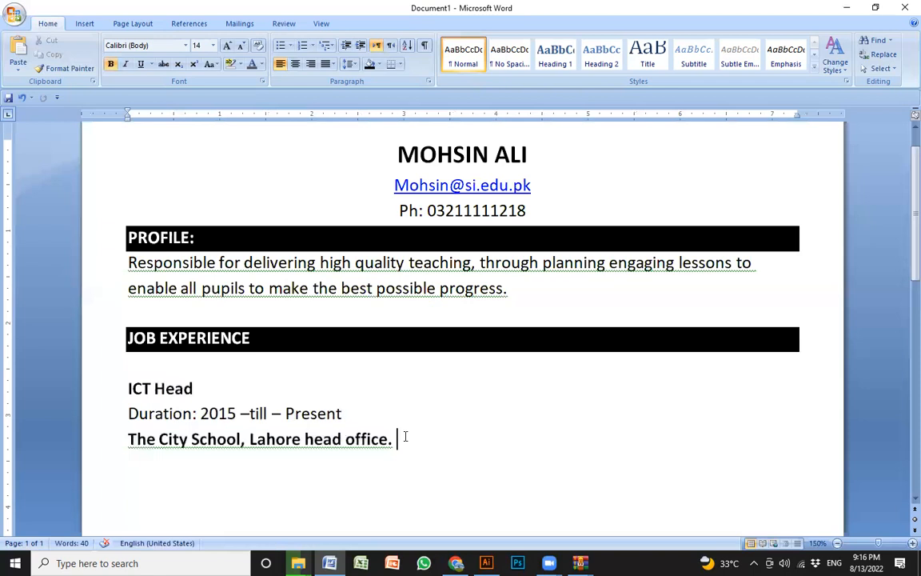
{"action": "key", "text": "ctrl+v"}
{"action": "scroll", "coordinate": [321, 457], "scroll_direction": "down", "scroll_amount": 3}
{"action": "left_click", "coordinate": [232, 319]}
{"action": "left_click", "coordinate": [211, 274]}
{"action": "left_click", "coordinate": [382, 288]}
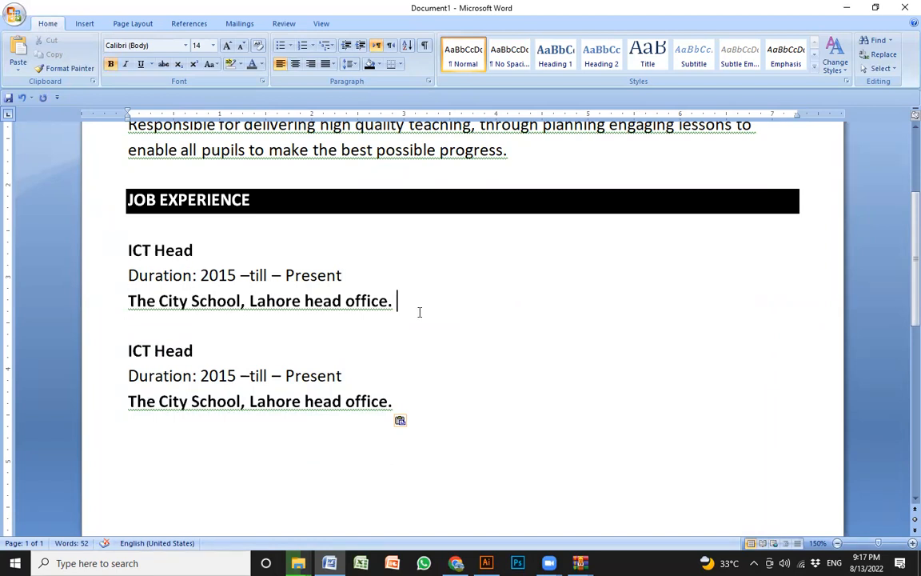
{"action": "left_click", "coordinate": [402, 318]}
{"action": "left_click", "coordinate": [408, 311]}
- Change the duration of the second job entry to "2014 – 2015"
{"action": "left_click", "coordinate": [236, 377]}
{"action": "left_click", "coordinate": [227, 399]}
{"action": "left_click", "coordinate": [194, 331]}
{"action": "left_click_drag", "start_coordinate": [237, 376], "coordinate": [225, 375]}
{"action": "type", "text": "4"}
{"action": "left_click_drag", "start_coordinate": [285, 376], "coordinate": [343, 376]}
{"action": "left_click", "coordinate": [250, 374]}
{"action": "type", "text": "2015"}
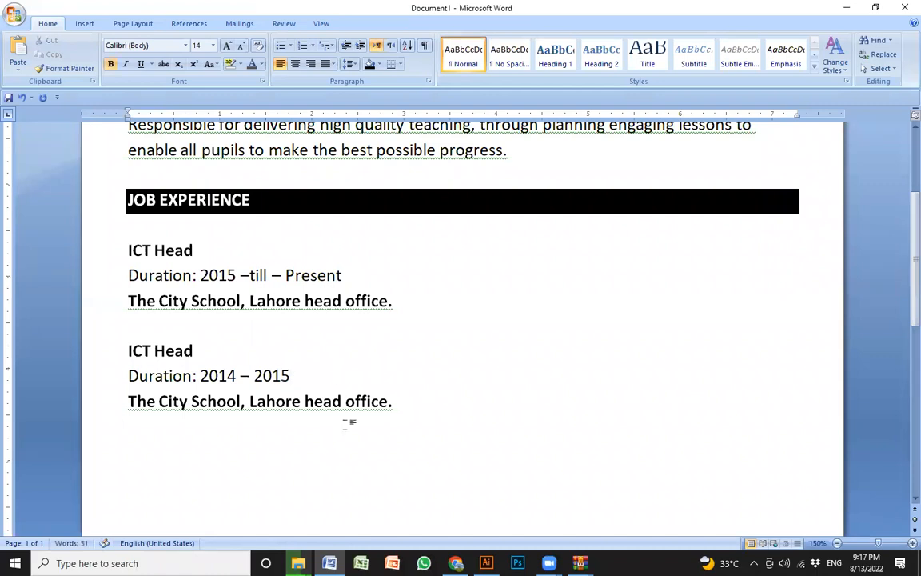
- Replace the school line of the second job entry with "Beaconhouse School System"
{"action": "left_click_drag", "start_coordinate": [404, 400], "coordinate": [128, 401]}
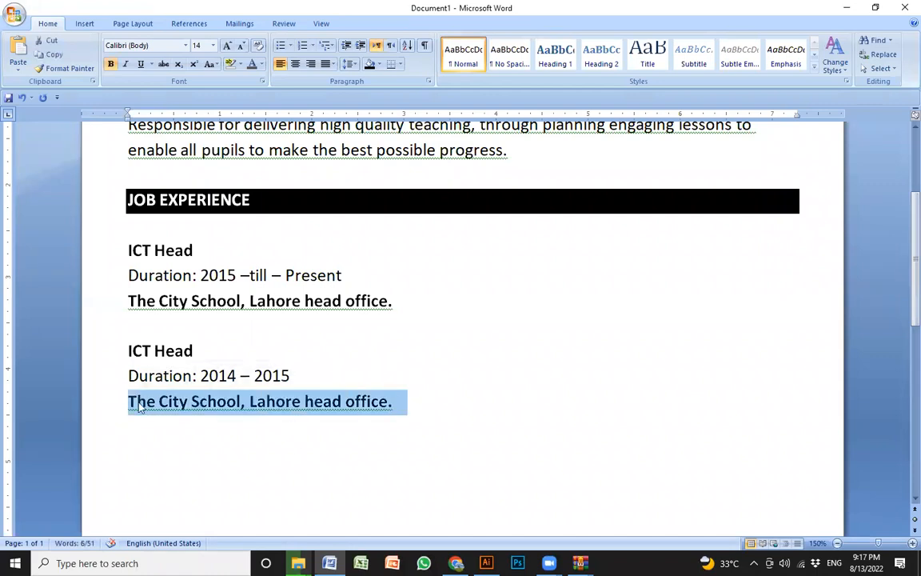
{"action": "type", "text": "Beaconh"}
{"action": "type", "text": "o"}
{"action": "key", "text": "BackSpace"}
{"action": "key", "text": "BackSpace"}
{"action": "type", "text": "o"}
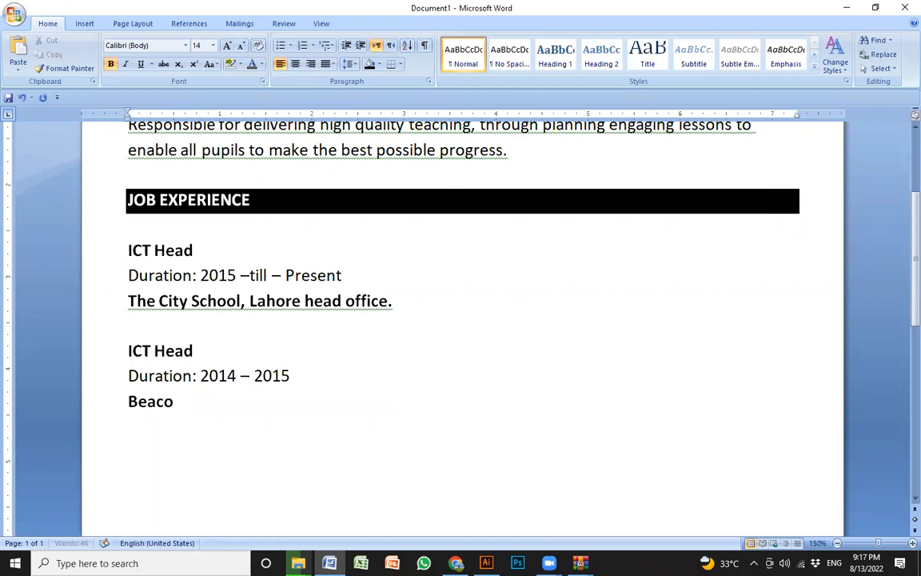
{"action": "type", "text": "nhouse School System"}
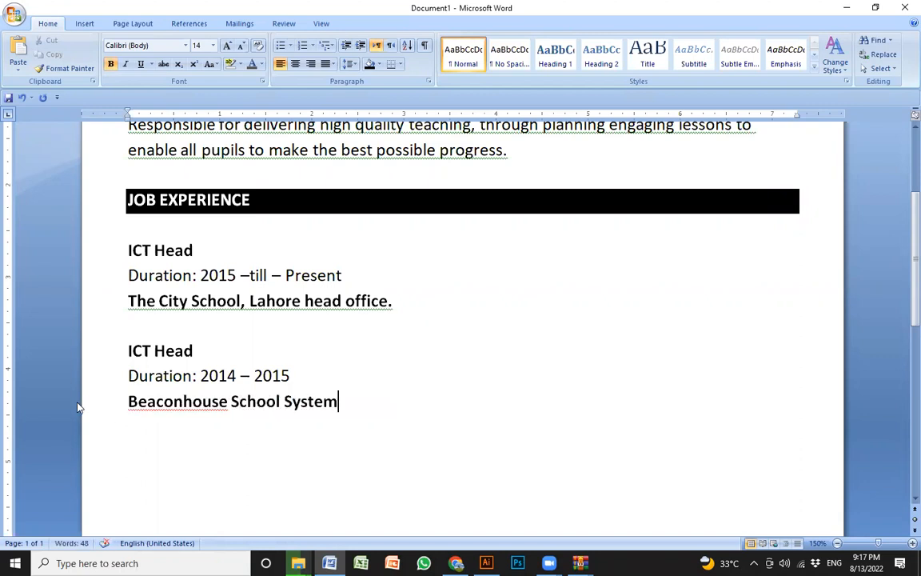
- Correct the flagged word "Beaconhouse" to the spelling suggestion "Beacon house"
{"action": "right_click", "coordinate": [161, 411]}
{"action": "left_click", "coordinate": [149, 403]}
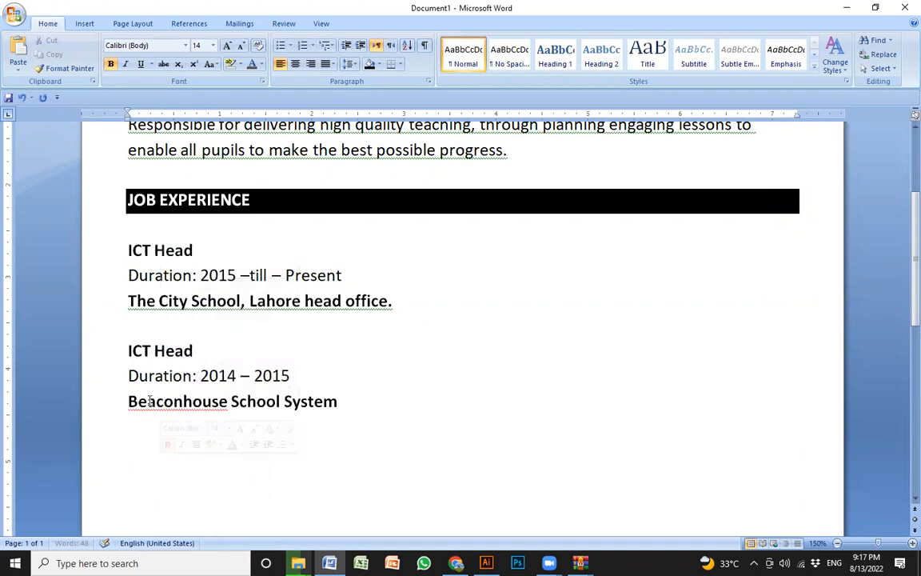
{"action": "right_click", "coordinate": [149, 402]}
{"action": "left_click", "coordinate": [312, 259]}
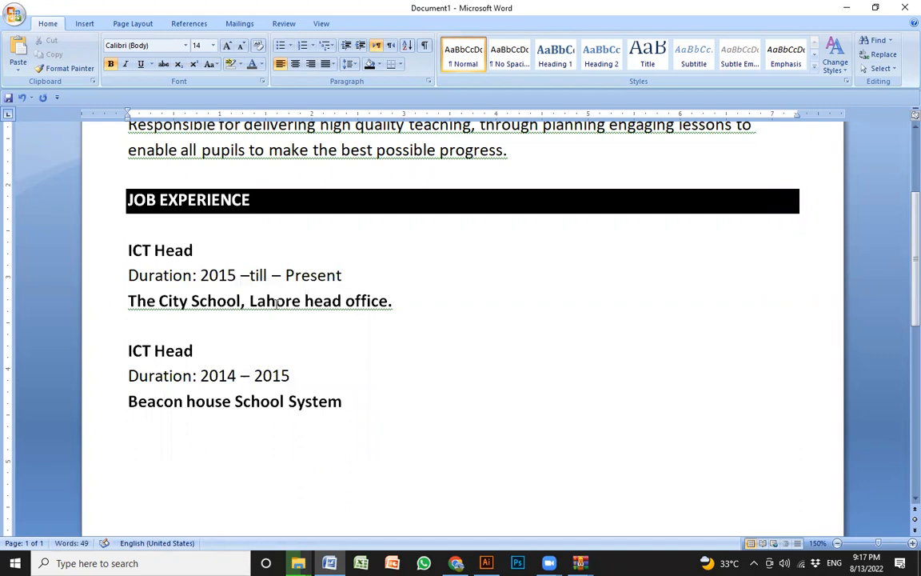
- Duplicate the whole JOB EXPERIENCE section, heading and both entries, below the second job entry
{"action": "key", "text": "Return"}
{"action": "key", "text": "Return"}
{"action": "left_click_drag", "start_coordinate": [381, 411], "coordinate": [120, 180]}
{"action": "key", "text": "ctrl+c"}
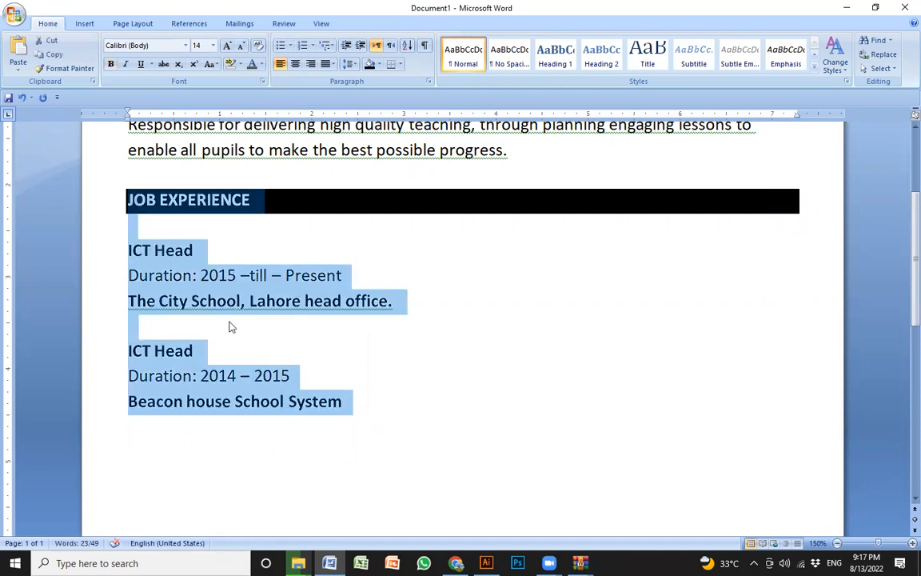
{"action": "left_click", "coordinate": [180, 442]}
{"action": "scroll", "coordinate": [179, 438], "scroll_direction": "down", "scroll_amount": 3}
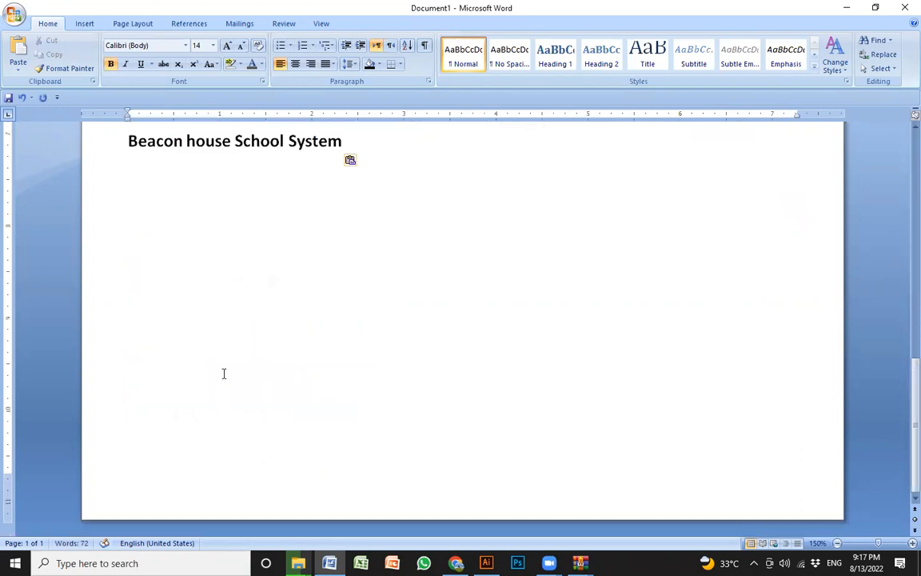
{"action": "key", "text": "ctrl+v"}
{"action": "scroll", "coordinate": [248, 354], "scroll_direction": "up", "scroll_amount": 2}
- Replace the text of the duplicated JOB EXPERIENCE heading with "Computer Skills"
{"action": "left_click", "coordinate": [269, 365]}
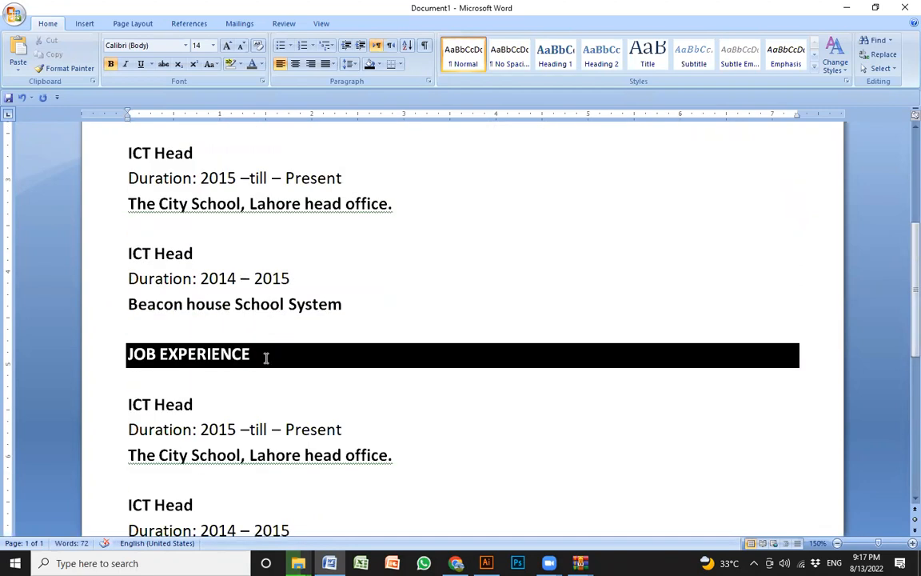
{"action": "left_click", "coordinate": [123, 358]}
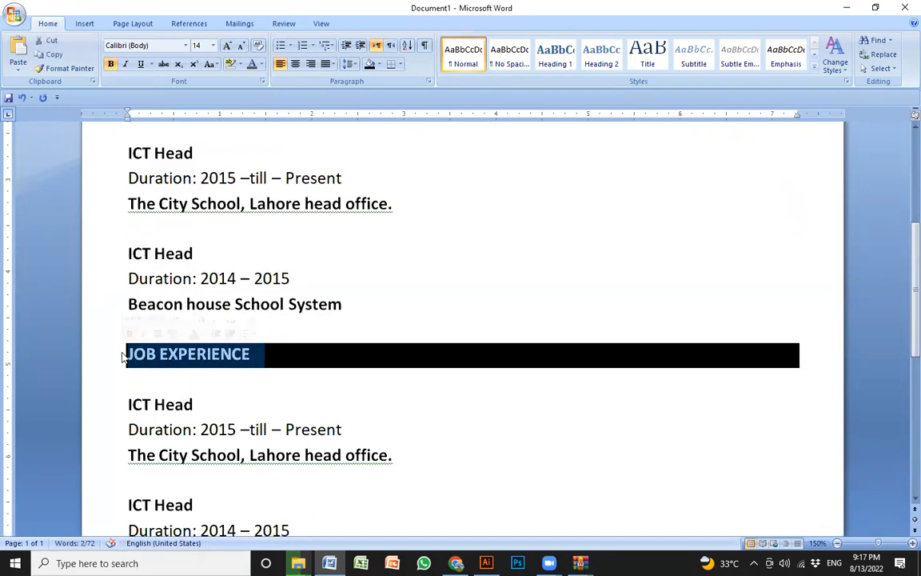
{"action": "type", "text": "Computer Skills"}
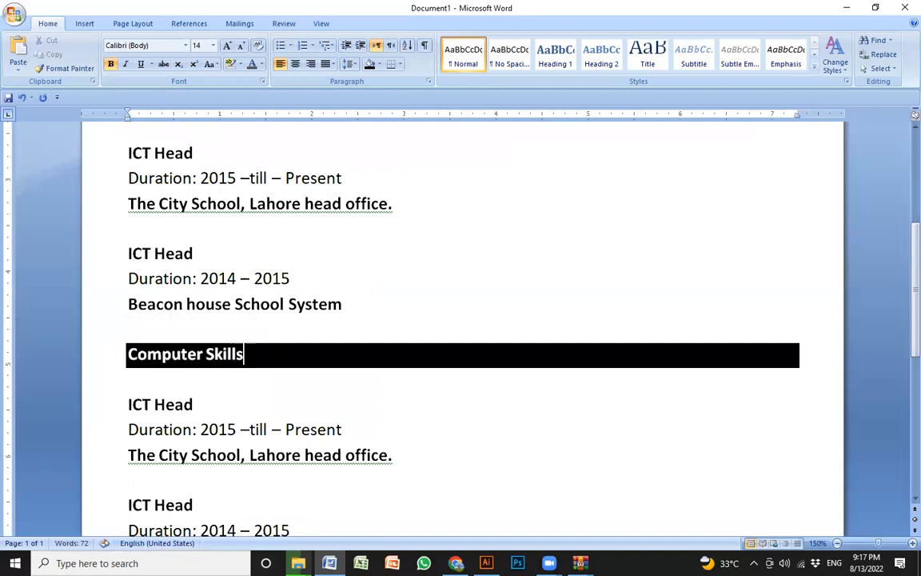
- Delete the duplicated job entries under the Computer Skills heading
{"action": "scroll", "coordinate": [296, 424], "scroll_direction": "down", "scroll_amount": 1}
{"action": "left_click_drag", "start_coordinate": [391, 486], "coordinate": [101, 320]}
{"action": "key", "text": "Delete"}
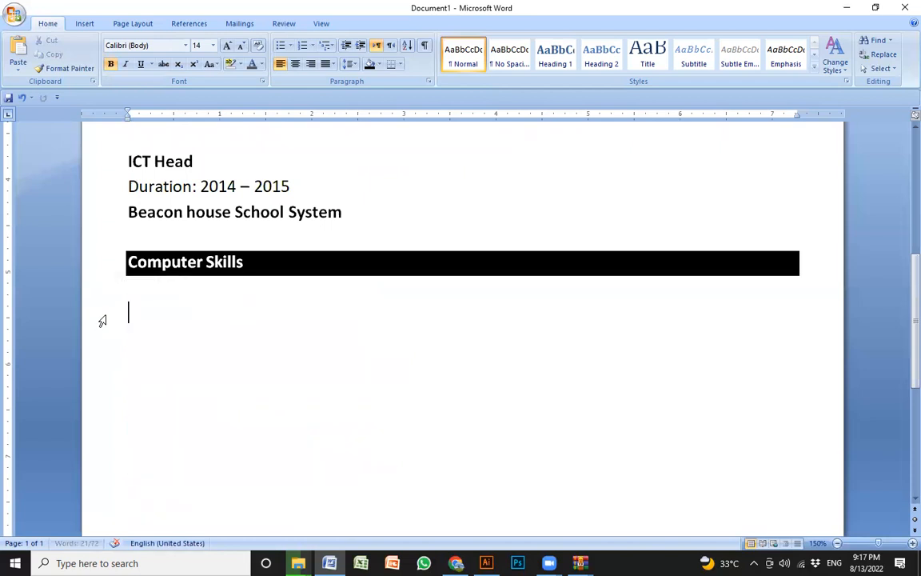
- List "Microsoft Office", "Word" and "Excel" on separate lines under the Computer Skills heading
{"action": "type", "text": "Mi"}
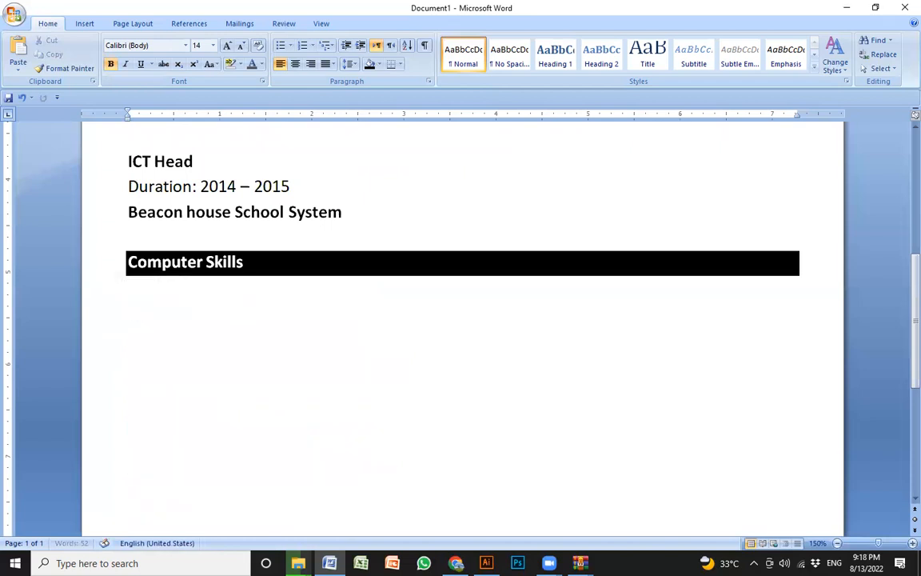
{"action": "type", "text": "cr"}
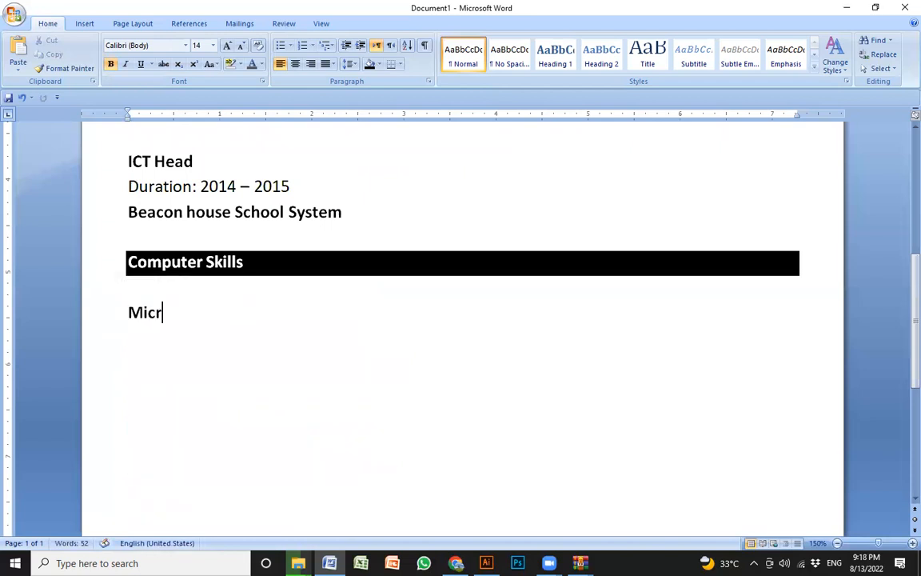
{"action": "type", "text": "osoft Office"}
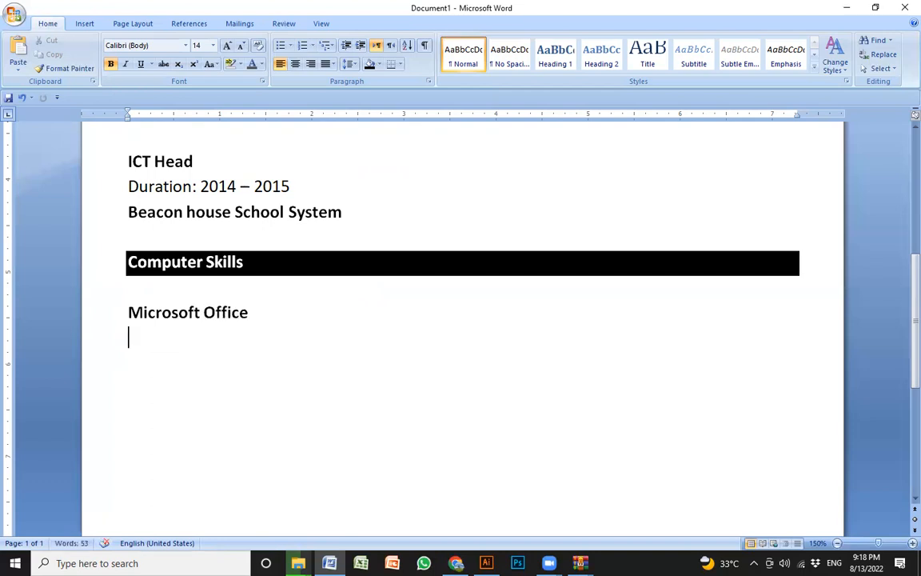
{"action": "type", "text": "Word"}
{"action": "key", "text": "Return"}
{"action": "type", "text": "EWx"}
{"action": "key", "text": "BackSpace"}
{"action": "key", "text": "BackSpace"}
{"action": "type", "text": "xcel"}
{"action": "key", "text": "Return"}
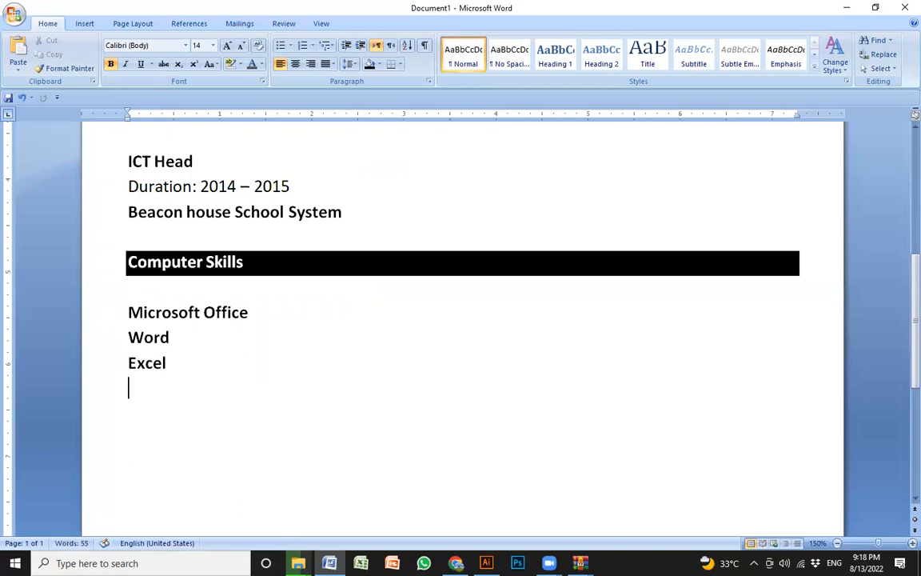
- Add "Powerpoint" and "Urdu / Arabic Composing" on separate lines below "Excel" in the Computer Skills section
{"action": "type", "text": "Powerpoint"}
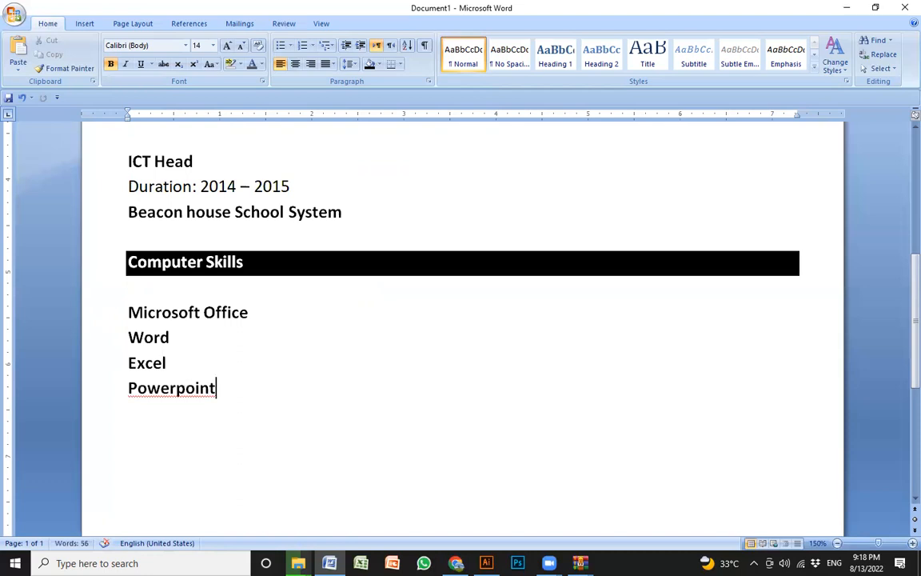
{"action": "key", "text": "Return"}
{"action": "type", "text": "Urdu "}
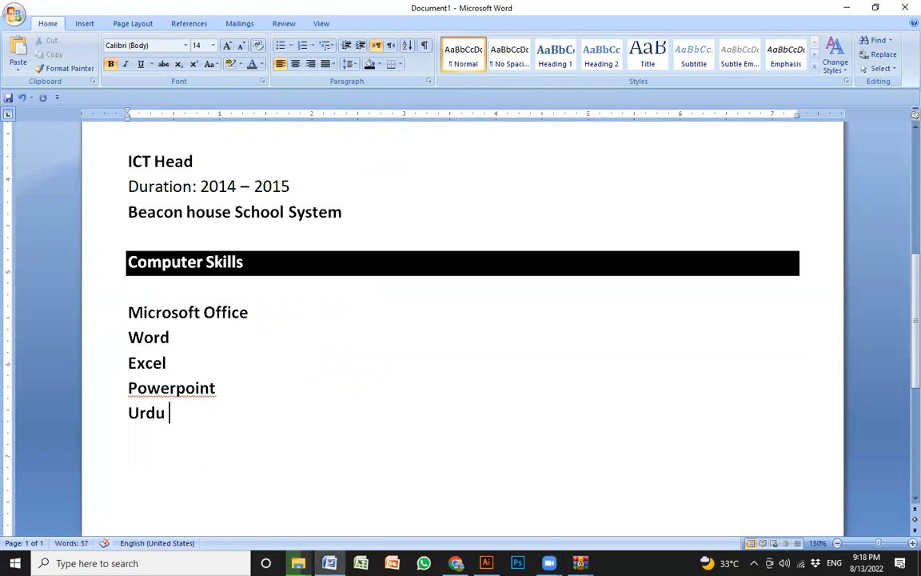
{"action": "type", "text": "/ Arabic Comp"}
{"action": "key", "text": "BackSpace"}
{"action": "type", "text": "mposing"}
{"action": "key", "text": "Return"}
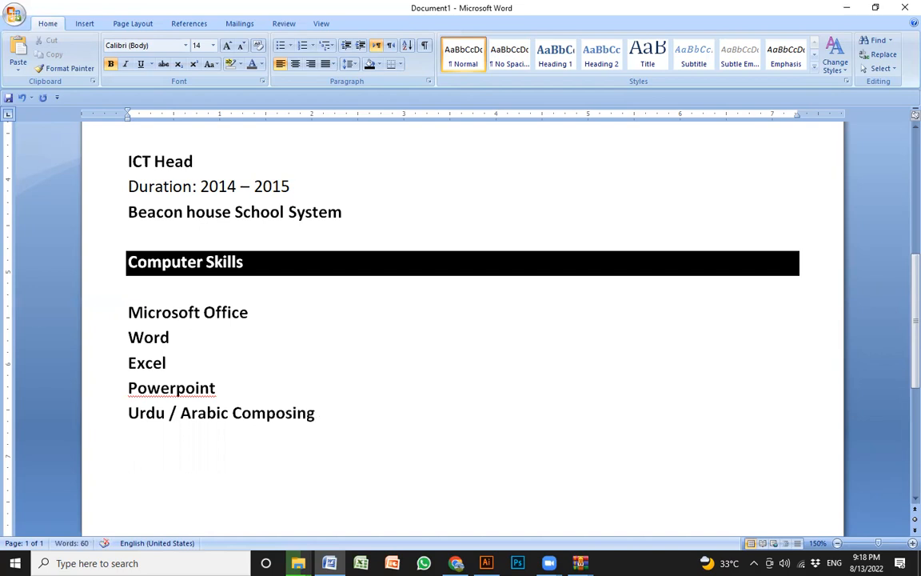
- Turn the lines from "Word" to "Urdu / Arabic Composing" into a bulleted list and remove their bold formatting
{"action": "left_click_drag", "start_coordinate": [313, 429], "coordinate": [138, 337]}
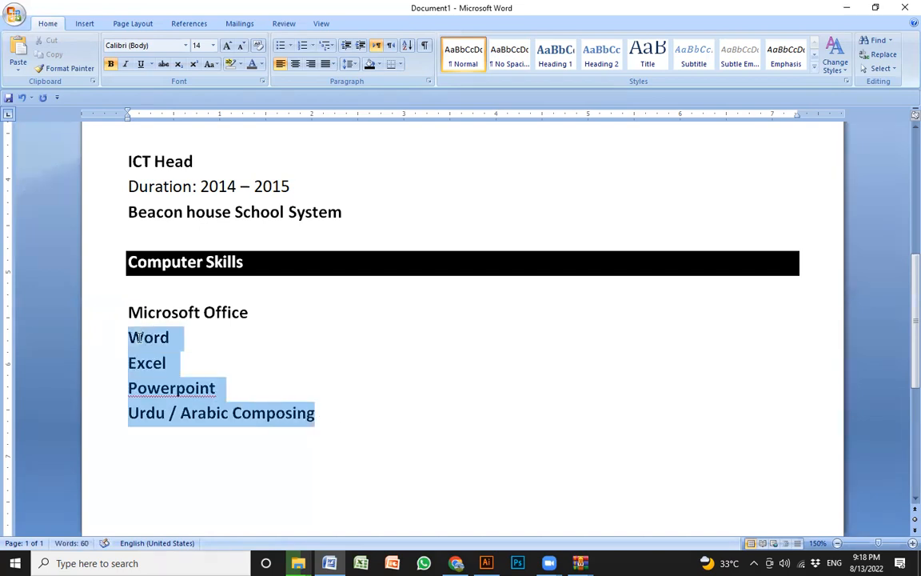
{"action": "left_click", "coordinate": [280, 45]}
{"action": "left_click", "coordinate": [398, 414]}
{"action": "left_click_drag", "start_coordinate": [399, 432], "coordinate": [140, 338]}
{"action": "key", "text": "ctrl+b"}
{"action": "left_click", "coordinate": [383, 417]}
{"action": "left_click", "coordinate": [263, 314]}
{"action": "left_click", "coordinate": [377, 416]}
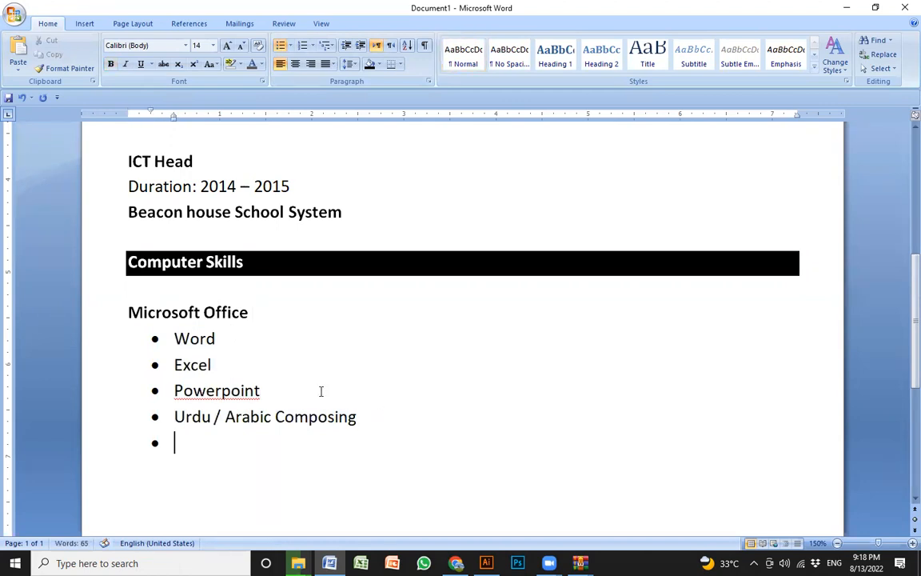
- Remove the empty bullet below "Urdu / Arabic Composing" so that line starts at the page margin
{"action": "left_click", "coordinate": [290, 312]}
{"action": "left_click", "coordinate": [268, 446]}
{"action": "key", "text": "BackSpace"}
{"action": "key", "text": "BackSpace"}
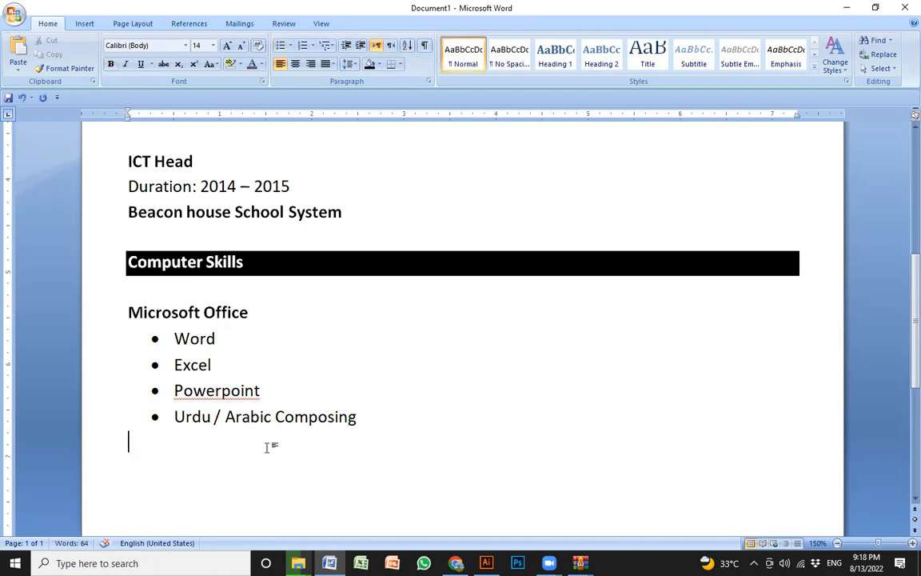
- Enter "Institute: Skills up Academy" and "Duration: 3 months Course" on two lines below the bulleted list
{"action": "type", "text": "Institute: Skills up Academy"}
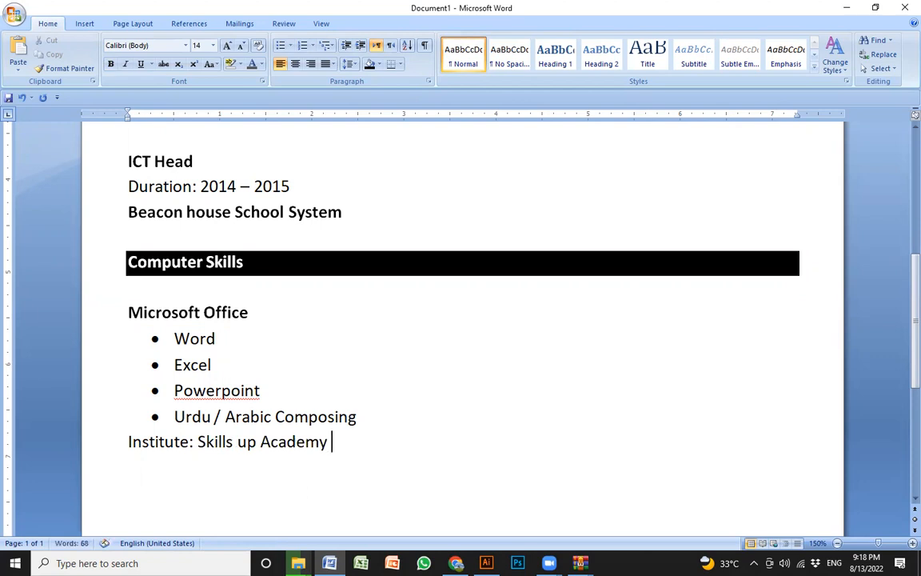
{"action": "type", "text": " Duration: 3 months"}
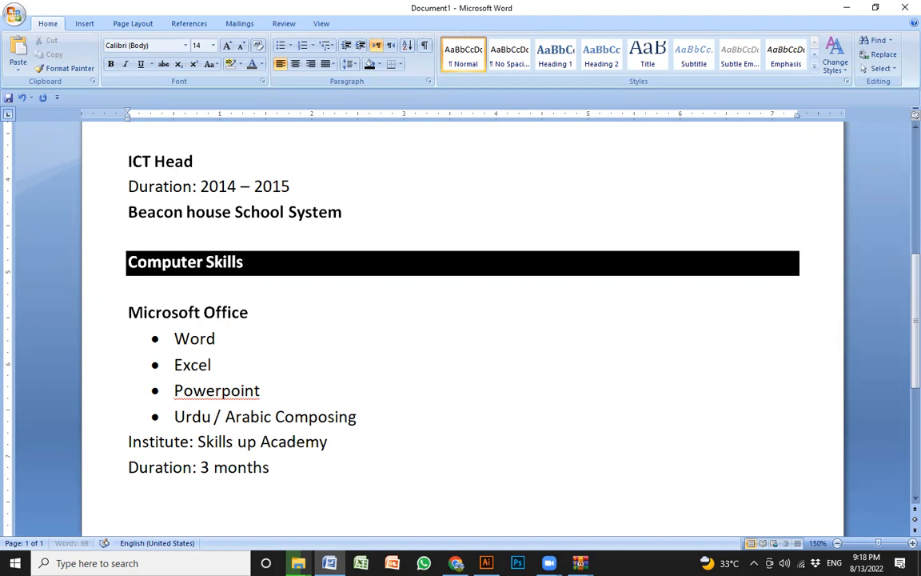
{"action": "type", "text": " Couz"}
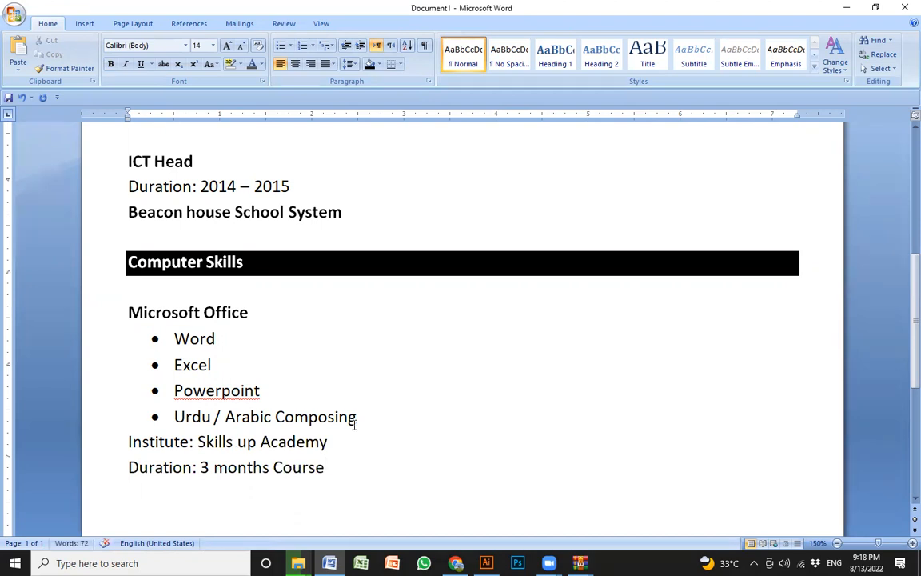
- Italicize the four bulleted Microsoft Office skills and reduce their font size to 11
{"action": "left_click_drag", "start_coordinate": [356, 416], "coordinate": [164, 332]}
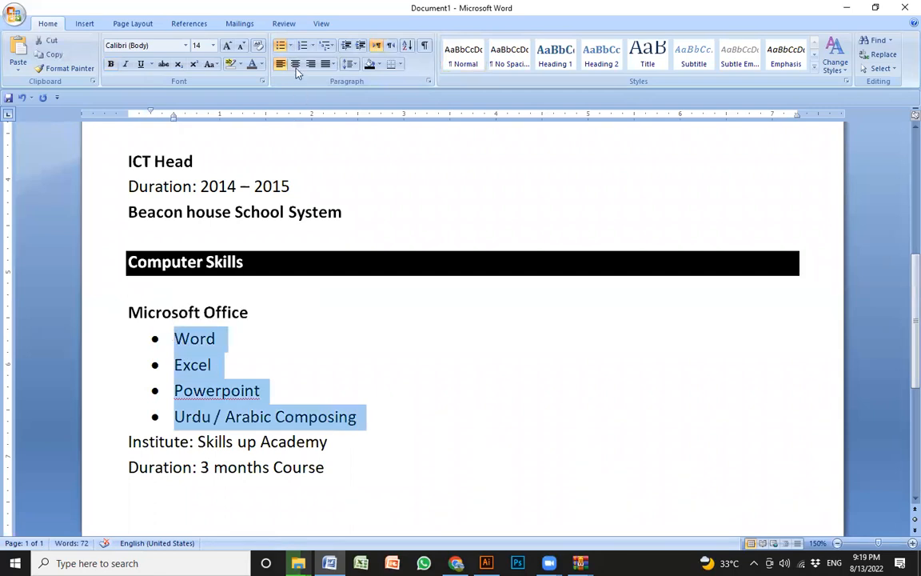
{"action": "key", "text": "ctrl+i"}
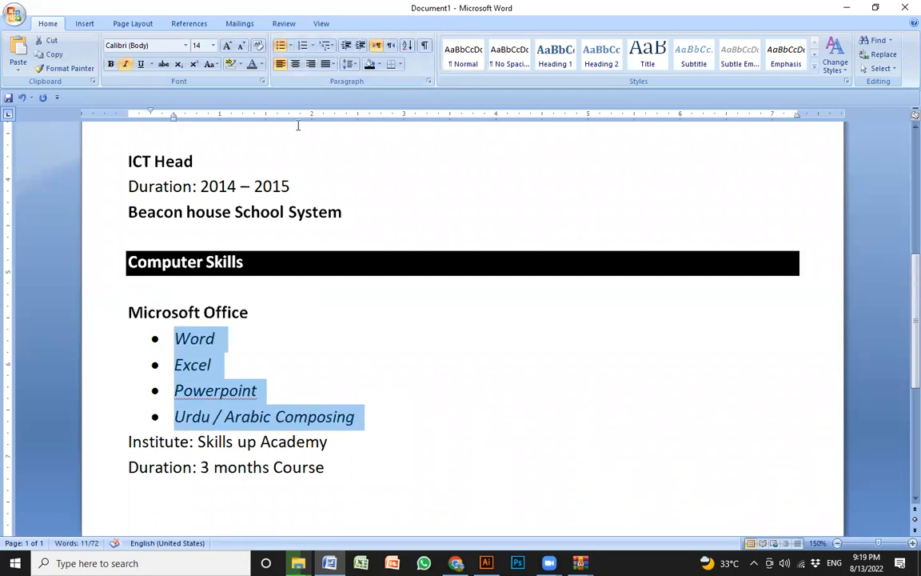
{"action": "key", "text": "ctrl+shift+comma"}
{"action": "key", "text": "ctrl+shift+comma"}
- Give the skill bullets space after the paragraph and 1.0 line spacing, and correct "Powerpoint" to "PowerPoint"
{"action": "left_click", "coordinate": [350, 64]}
{"action": "left_click", "coordinate": [392, 192]}
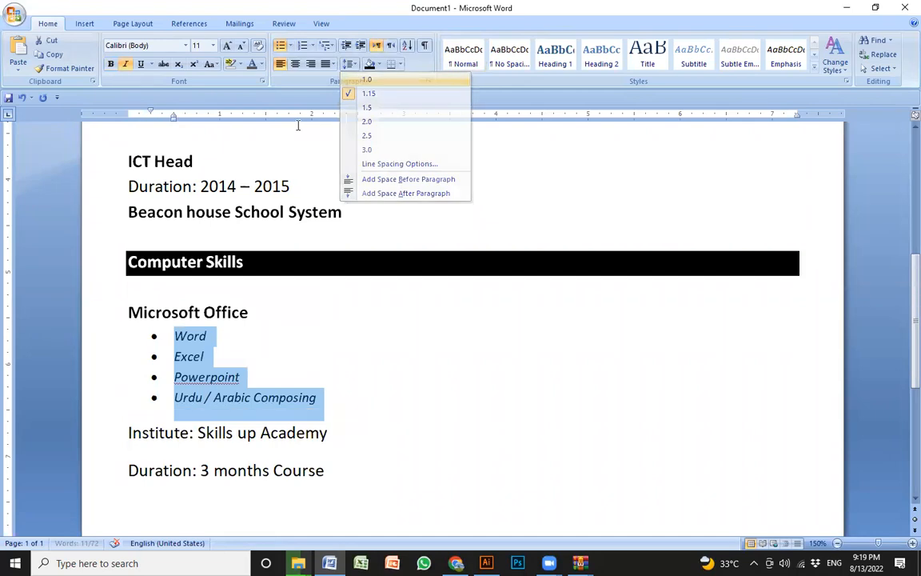
{"action": "left_click", "coordinate": [350, 64]}
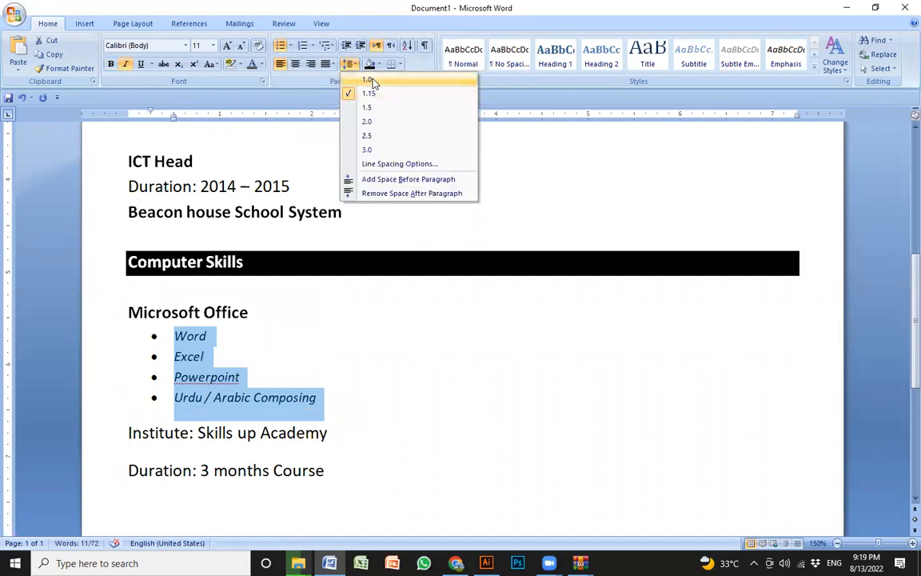
{"action": "left_click", "coordinate": [372, 83]}
{"action": "left_click", "coordinate": [348, 399]}
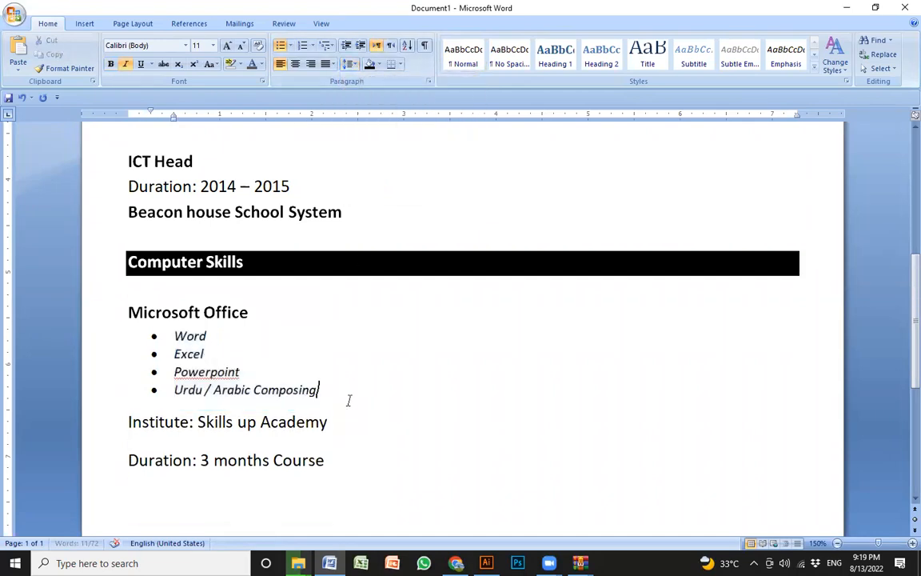
{"action": "right_click", "coordinate": [220, 370]}
{"action": "left_click", "coordinate": [294, 386]}
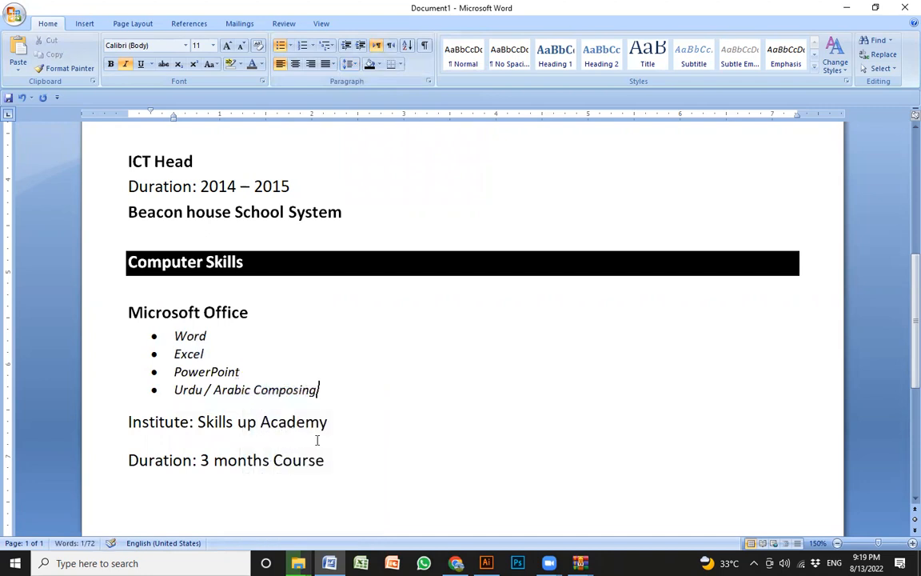
- Remove the space after paragraph from the Institute and Duration lines and set their line spacing to 1.0
{"action": "left_click_drag", "start_coordinate": [324, 462], "coordinate": [260, 422]}
{"action": "left_click", "coordinate": [349, 64]}
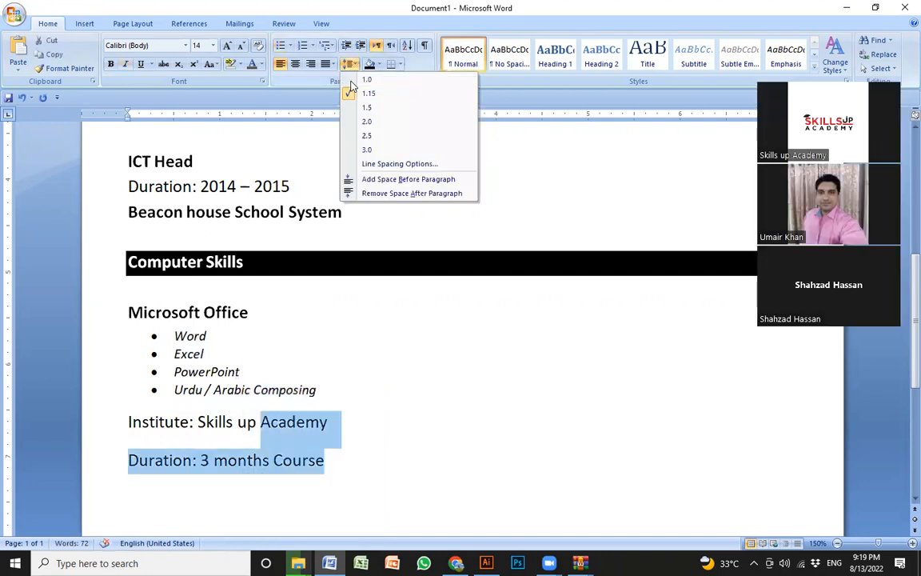
{"action": "left_click", "coordinate": [382, 192]}
{"action": "left_click", "coordinate": [442, 395]}
{"action": "left_click", "coordinate": [349, 450]}
{"action": "left_click_drag", "start_coordinate": [336, 459], "coordinate": [109, 419]}
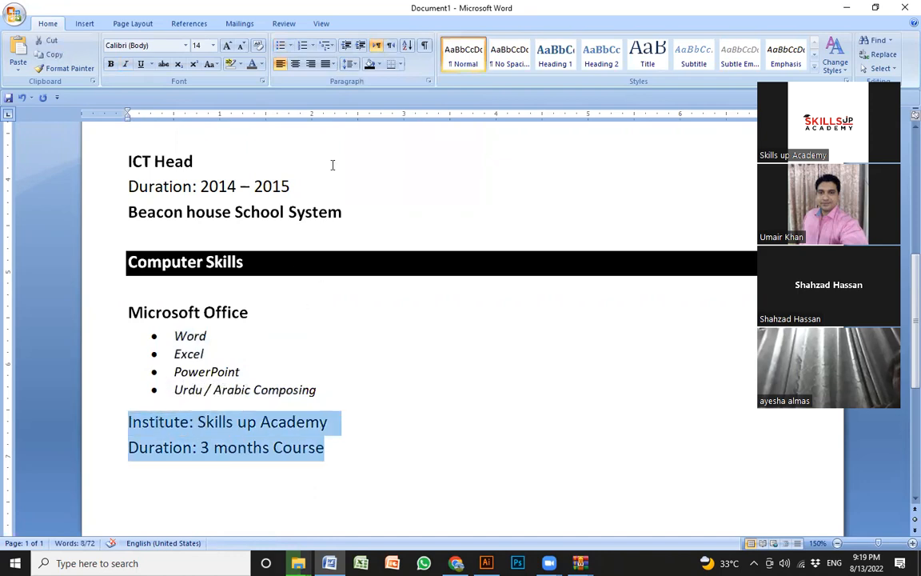
{"action": "left_click", "coordinate": [349, 64]}
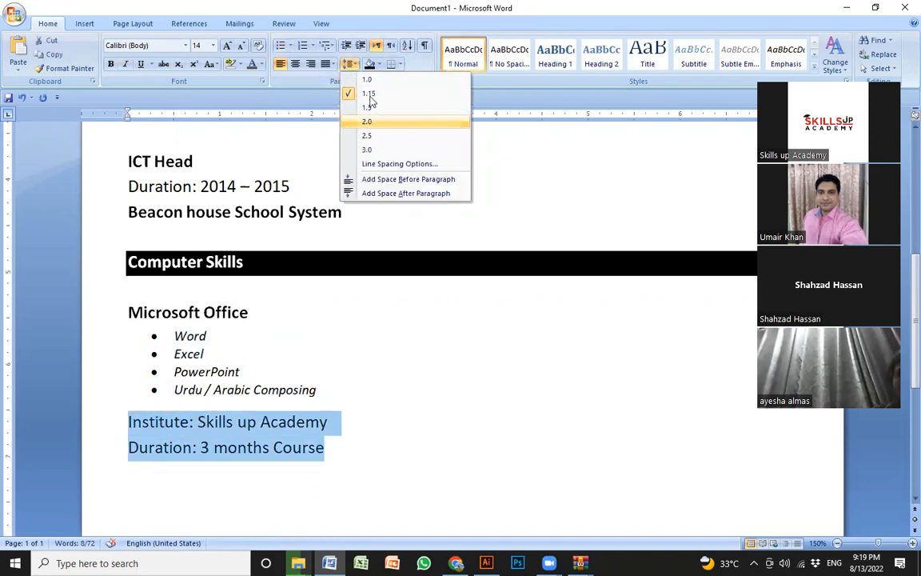
{"action": "left_click", "coordinate": [367, 80]}
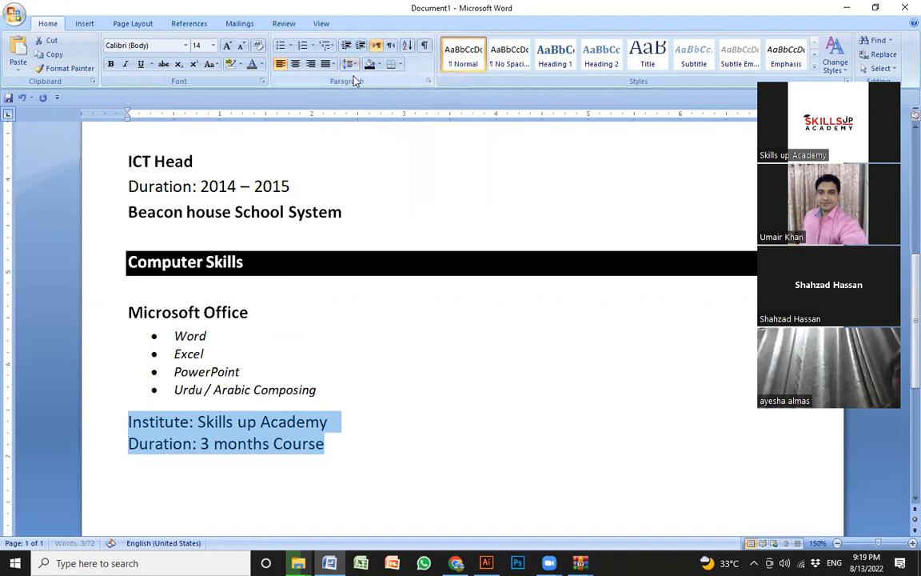
{"action": "left_click", "coordinate": [349, 64]}
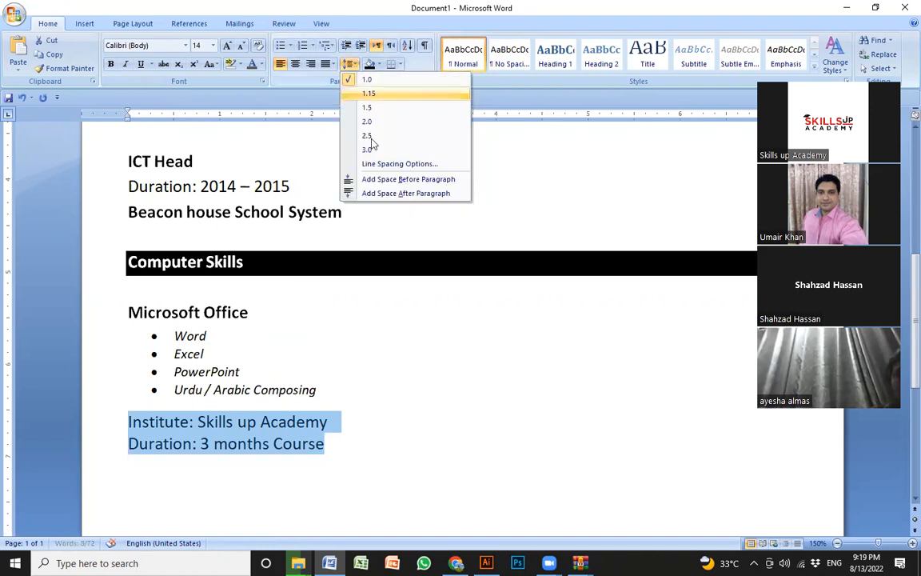
{"action": "left_click", "coordinate": [366, 81]}
- Delete the blank line between the Profile text and the JOB EXPERIENCE heading
{"action": "left_click", "coordinate": [212, 336]}
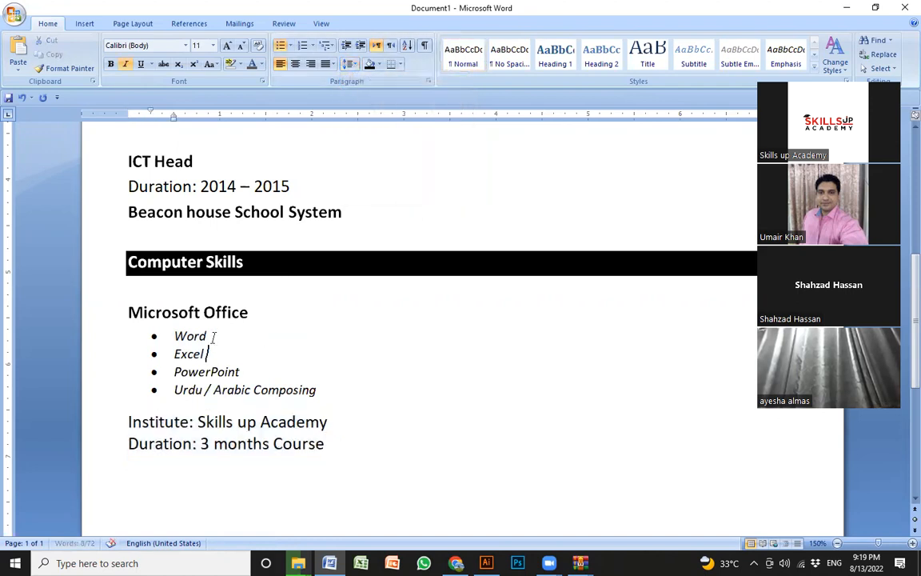
{"action": "scroll", "coordinate": [281, 335], "scroll_direction": "up", "scroll_amount": 8}
{"action": "scroll", "coordinate": [307, 310], "scroll_direction": "down", "scroll_amount": 2}
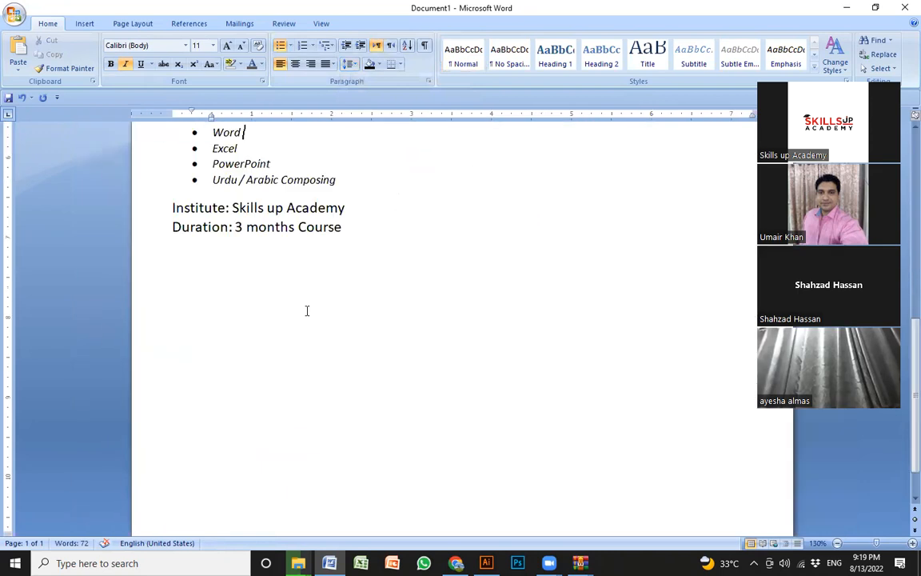
{"action": "scroll", "coordinate": [306, 310], "scroll_direction": "up", "scroll_amount": 10}
{"action": "left_click", "coordinate": [373, 288]}
{"action": "left_click", "coordinate": [281, 320]}
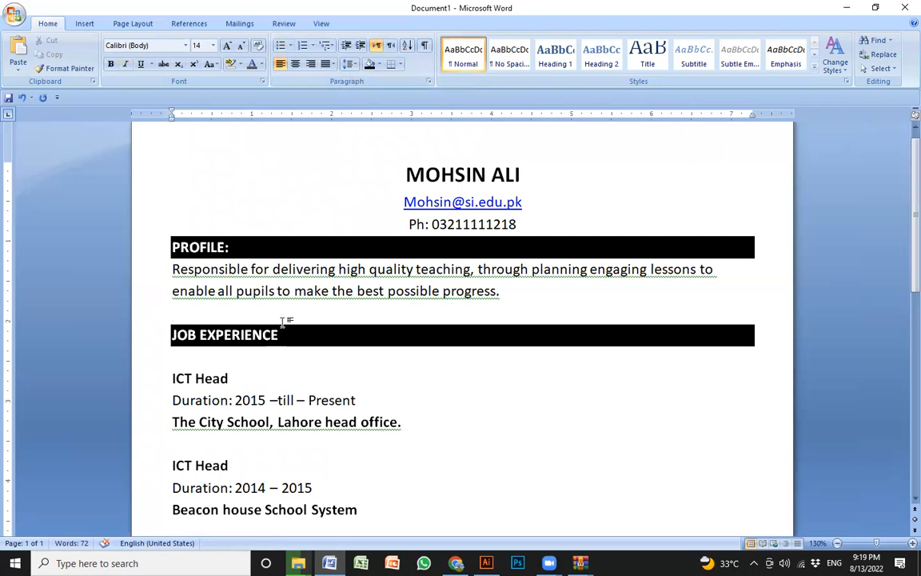
{"action": "key", "text": "BackSpace"}
- Set the line spacing of the name, e-mail and phone lines in the header to 1.0
{"action": "left_click", "coordinate": [452, 171]}
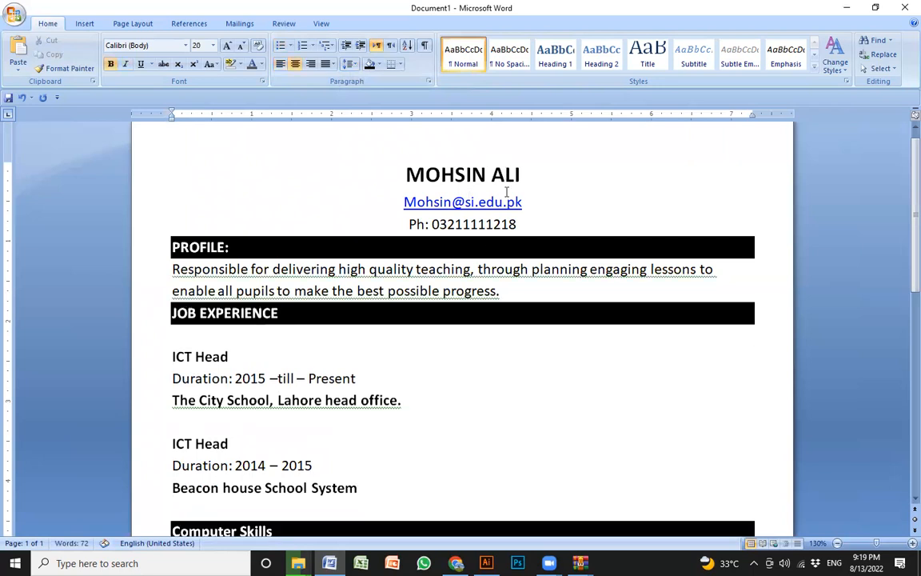
{"action": "left_click_drag", "start_coordinate": [518, 223], "coordinate": [404, 171]}
{"action": "left_click", "coordinate": [350, 64]}
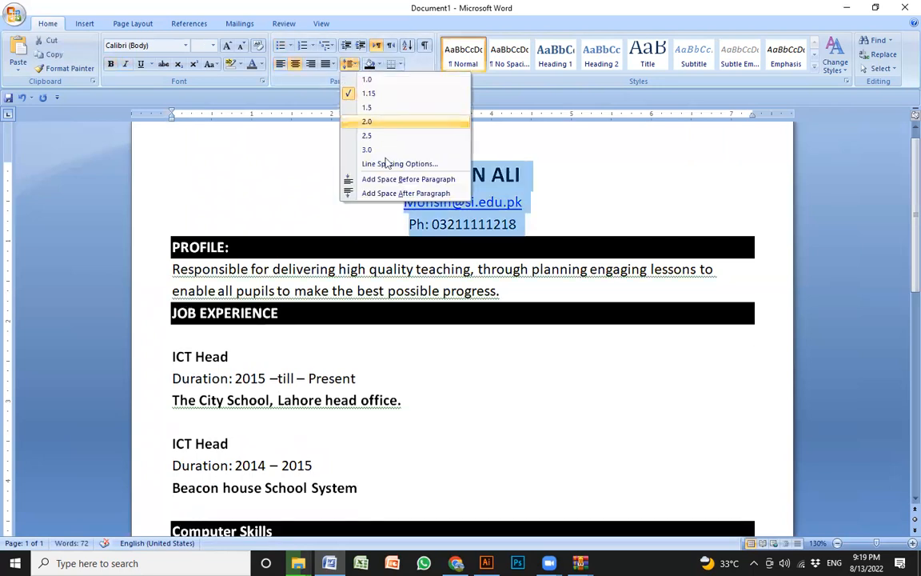
{"action": "left_click", "coordinate": [367, 79]}
{"action": "left_click", "coordinate": [541, 178]}
{"action": "left_click", "coordinate": [525, 198]}
{"action": "left_click", "coordinate": [525, 215]}
- Review the layout of the CV from the Profile section down to the end of Computer Skills
{"action": "left_click", "coordinate": [319, 245]}
{"action": "left_click", "coordinate": [261, 282]}
{"action": "left_click", "coordinate": [335, 300]}
{"action": "scroll", "coordinate": [255, 220], "scroll_direction": "down", "scroll_amount": 2}
{"action": "left_click", "coordinate": [233, 288]}
{"action": "left_click", "coordinate": [229, 352]}
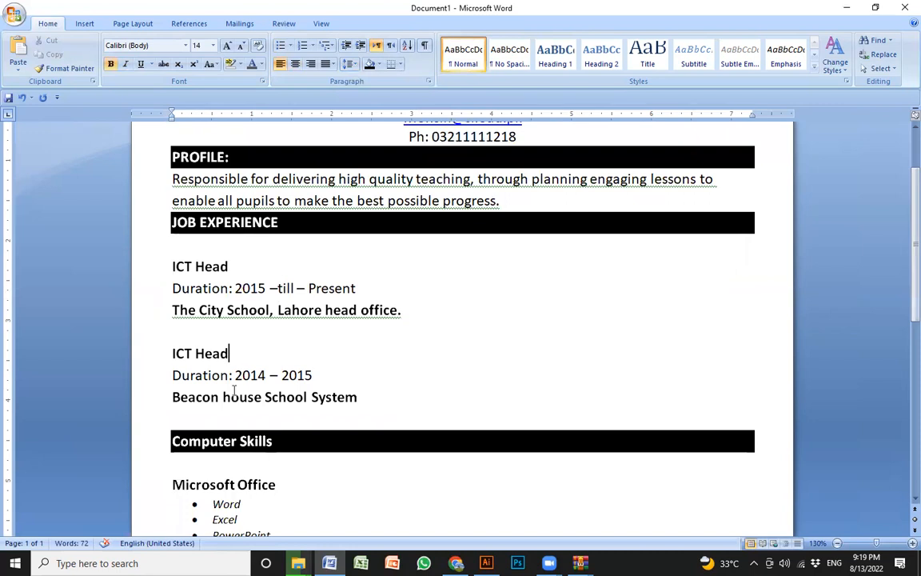
{"action": "scroll", "coordinate": [234, 390], "scroll_direction": "down", "scroll_amount": 3}
{"action": "left_click", "coordinate": [271, 341]}
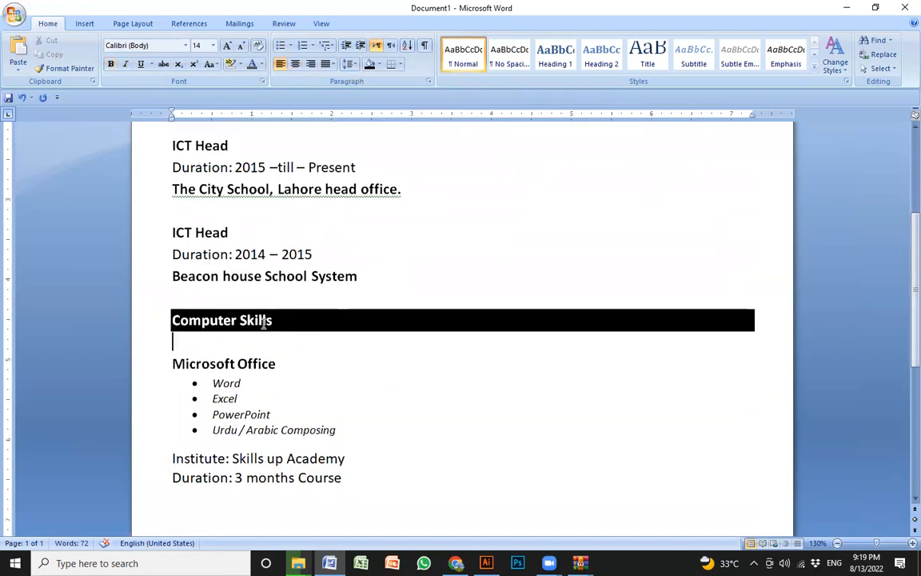
{"action": "scroll", "coordinate": [264, 321], "scroll_direction": "down", "scroll_amount": 2}
{"action": "left_click", "coordinate": [382, 407]}
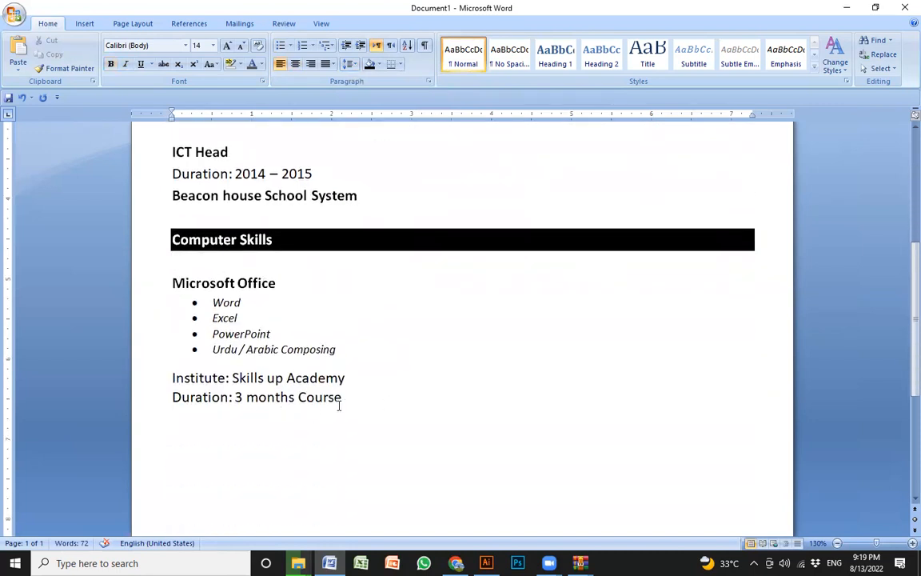
- Duplicate the Microsoft Office entry, with its bullets and Institute and Duration lines, below the original entry
{"action": "left_click_drag", "start_coordinate": [367, 402], "coordinate": [164, 260]}
{"action": "key", "text": "ctrl+c"}
{"action": "left_click", "coordinate": [194, 439]}
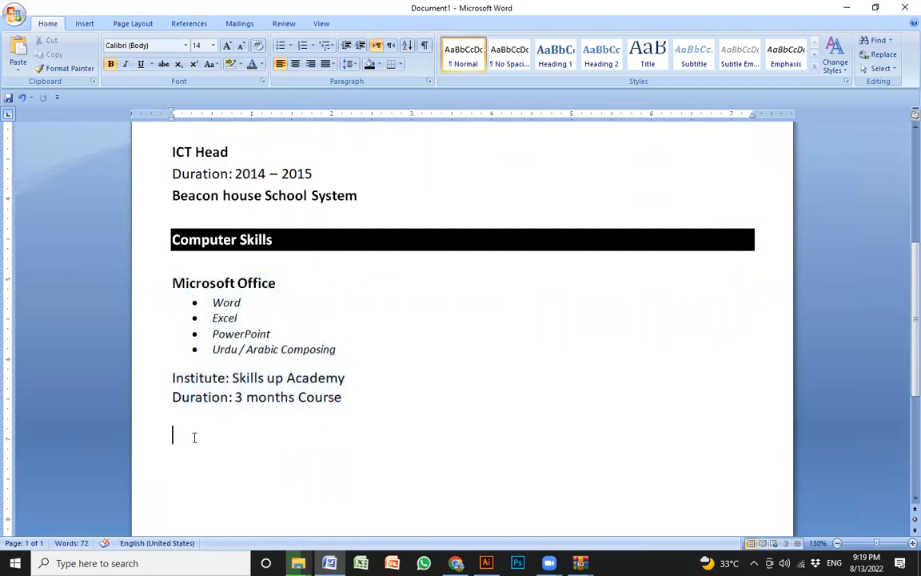
{"action": "key", "text": "ctrl+v"}
- Replace the title of the duplicated Microsoft Office entry with "Graphic Designing"
{"action": "left_click", "coordinate": [142, 387]}
{"action": "type", "text": "Graphic Designi"}
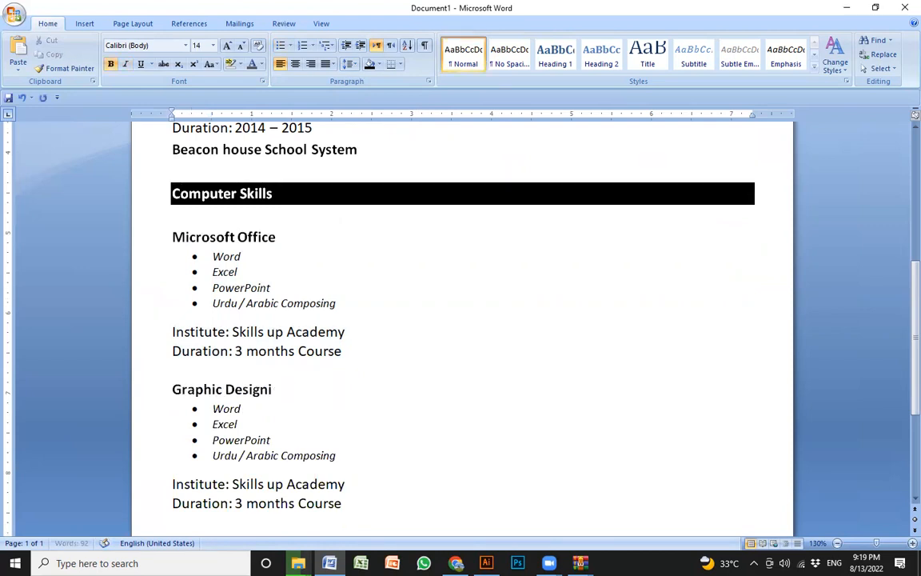
- Replace the duplicated bullets under Graphic Designing with "Adobe Illustrator" and start another bullet
{"action": "left_click", "coordinate": [266, 431]}
{"action": "left_click", "coordinate": [351, 457]}
{"action": "left_click_drag", "start_coordinate": [353, 465], "coordinate": [210, 408]}
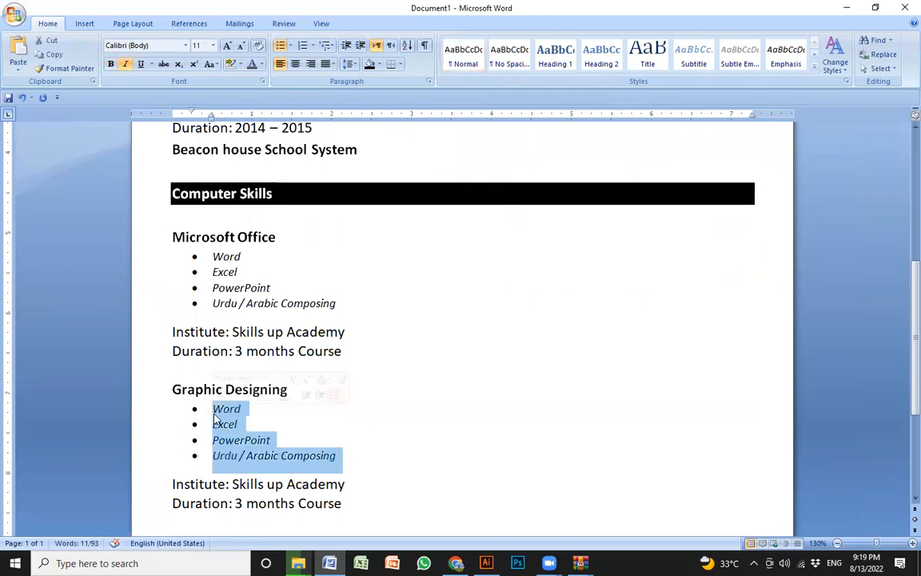
{"action": "type", "text": "Adobe Illus"}
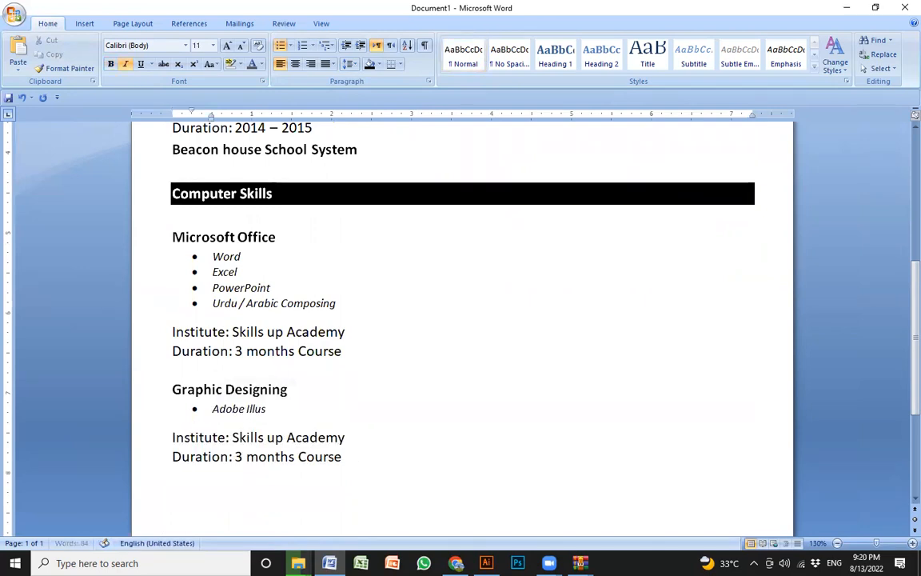
{"action": "type", "text": "trator"}
{"action": "key", "text": "Return"}
- Add the bullets "Adobe Photohsop" and "Adobe InDesign" below "Adobe Illustrator", leaving no extra line after them
{"action": "type", "text": "Adobne "}
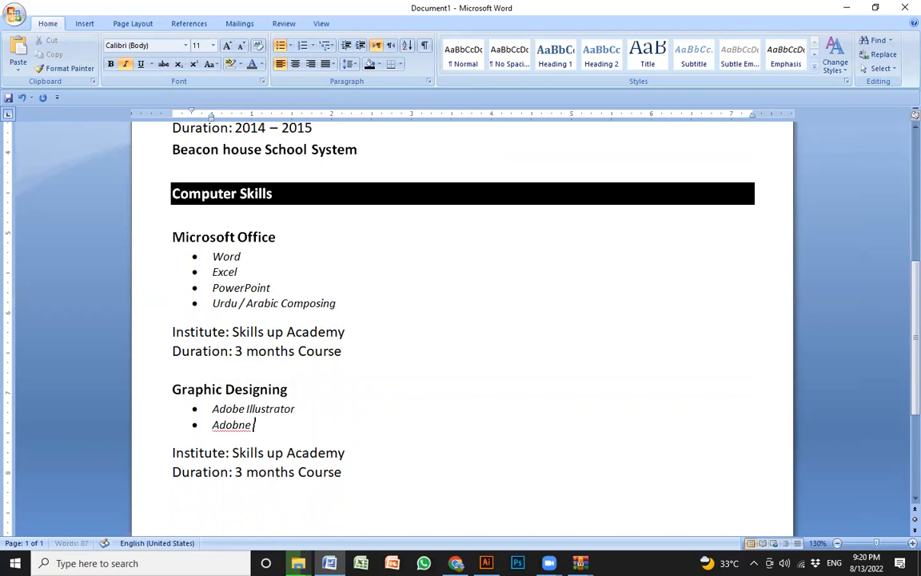
{"action": "type", "text": "e Phot"}
{"action": "type", "text": "p"}
{"action": "key", "text": "Return"}
{"action": "type", "text": "Adobne"}
{"action": "key", "text": "BackSpace"}
{"action": "key", "text": "BackSpace"}
{"action": "key", "text": "BackSpace"}
{"action": "type", "text": "e InDesign"}
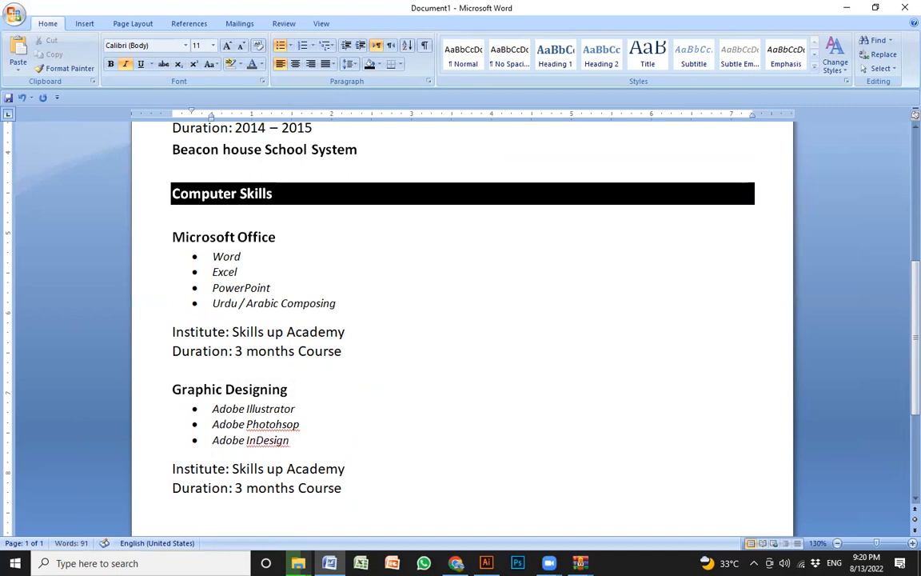
{"action": "key", "text": "Return"}
{"action": "key", "text": "BackSpace"}
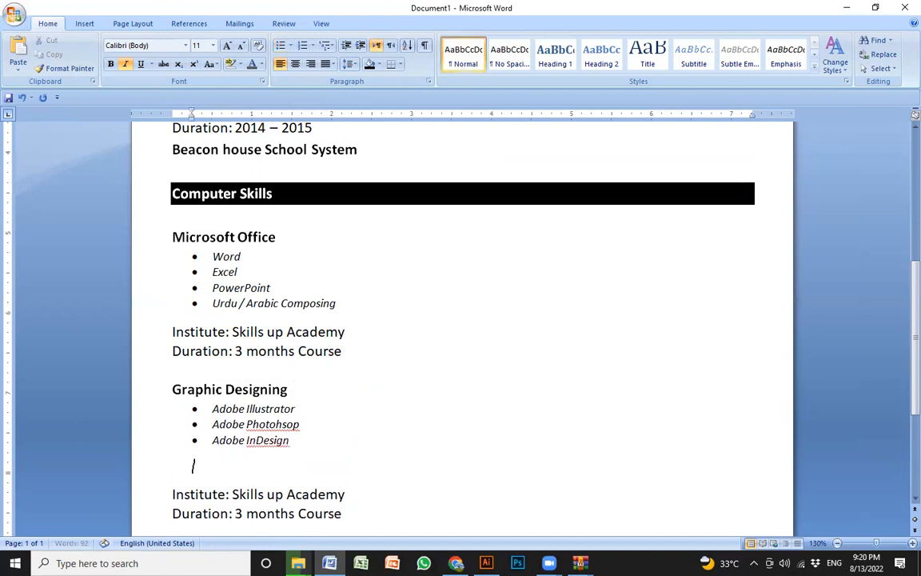
{"action": "key", "text": "BackSpace"}
{"action": "scroll", "coordinate": [386, 448], "scroll_direction": "down", "scroll_amount": 2}
{"action": "left_click", "coordinate": [386, 450]}
{"action": "scroll", "coordinate": [385, 448], "scroll_direction": "up", "scroll_amount": 2}
{"action": "scroll", "coordinate": [383, 443], "scroll_direction": "down", "scroll_amount": 2}
{"action": "scroll", "coordinate": [379, 433], "scroll_direction": "up", "scroll_amount": 2}
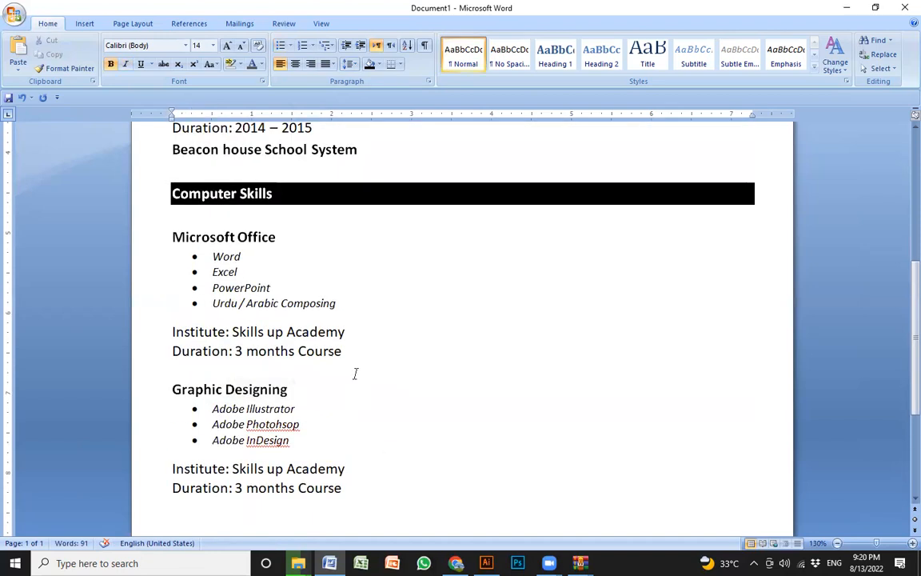
- Duplicate the black-shaded Computer Skills heading below the Graphic Designing entry
{"action": "scroll", "coordinate": [354, 374], "scroll_direction": "up", "scroll_amount": 2}
{"action": "left_click", "coordinate": [318, 335]}
{"action": "scroll", "coordinate": [267, 382], "scroll_direction": "down", "scroll_amount": 3}
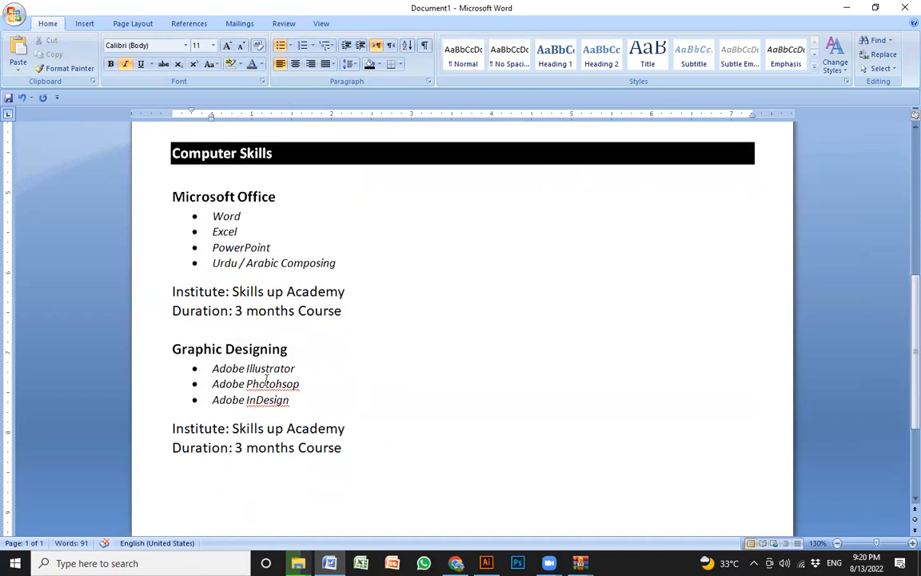
{"action": "left_click_drag", "start_coordinate": [275, 161], "coordinate": [174, 145]}
{"action": "key", "text": "ctrl+c"}
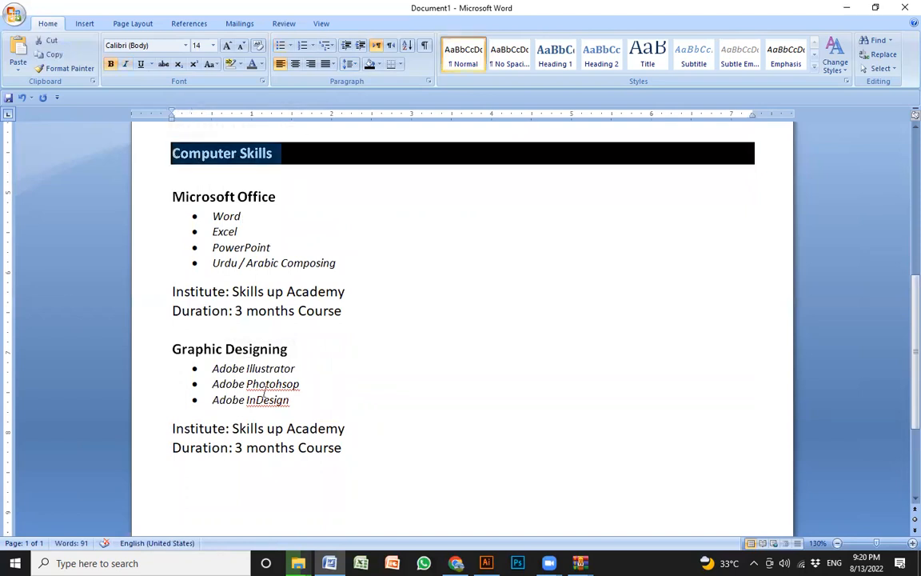
{"action": "left_click", "coordinate": [211, 477]}
{"action": "key", "text": "ctrl+v"}
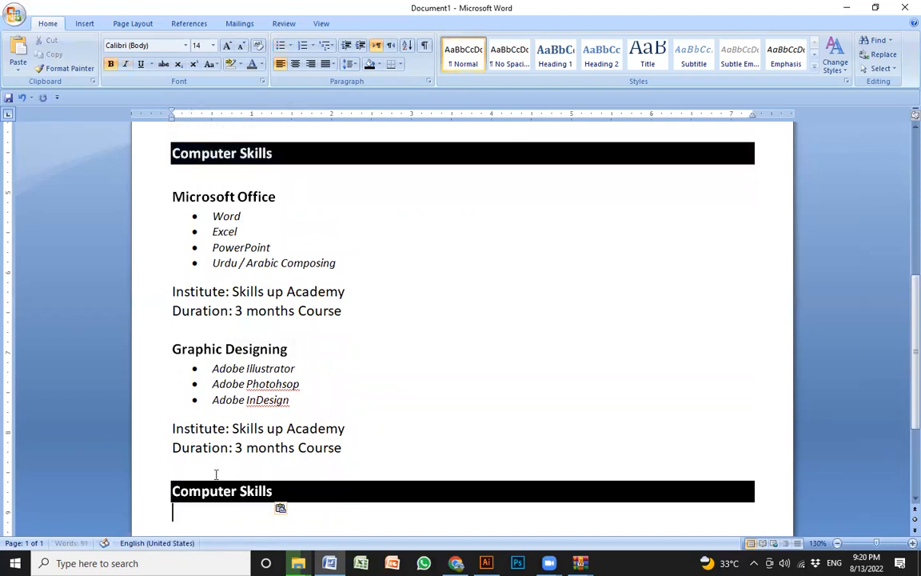
- Replace the text of the duplicated heading below the Graphic Designing entry with "Qualification"
{"action": "scroll", "coordinate": [282, 386], "scroll_direction": "down", "scroll_amount": 4}
{"action": "left_click_drag", "start_coordinate": [284, 337], "coordinate": [167, 339]}
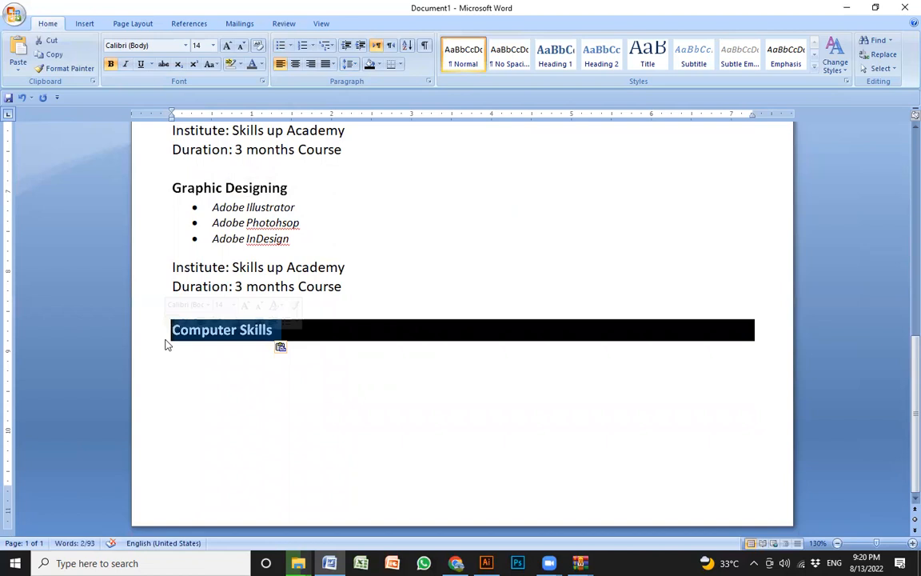
{"action": "type", "text": "Academics "}
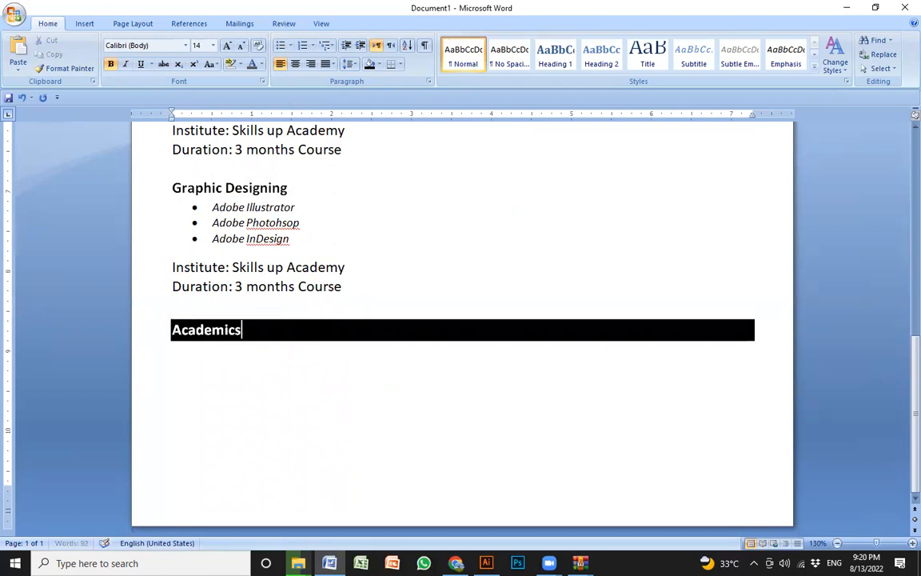
{"action": "type", "text": "/"}
{"action": "key", "text": "BackSpace"}
{"action": "key", "text": "BackSpace"}
{"action": "key", "text": "BackSpace"}
{"action": "key", "text": "BackSpace"}
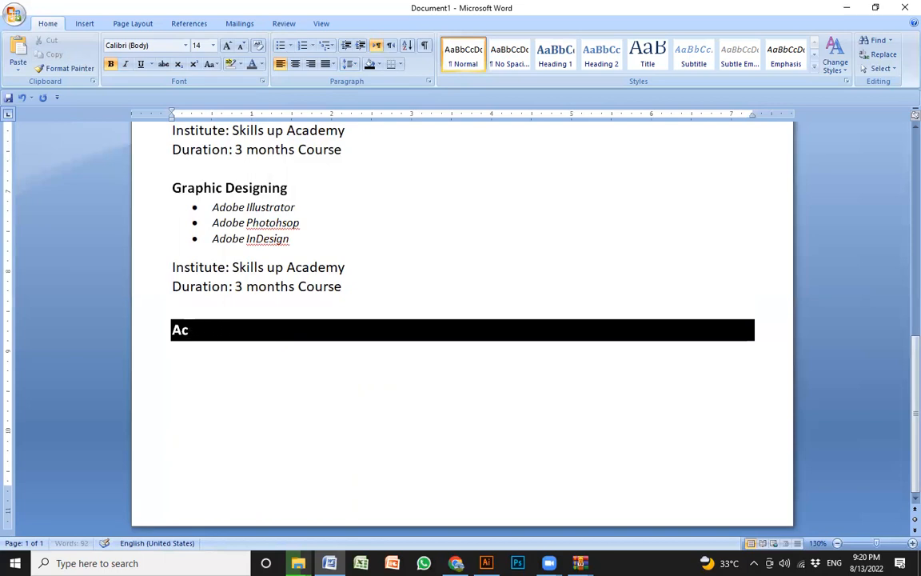
{"action": "type", "text": "Qualification"}
{"action": "key", "text": "BackSpace"}
{"action": "key", "text": "BackSpace"}
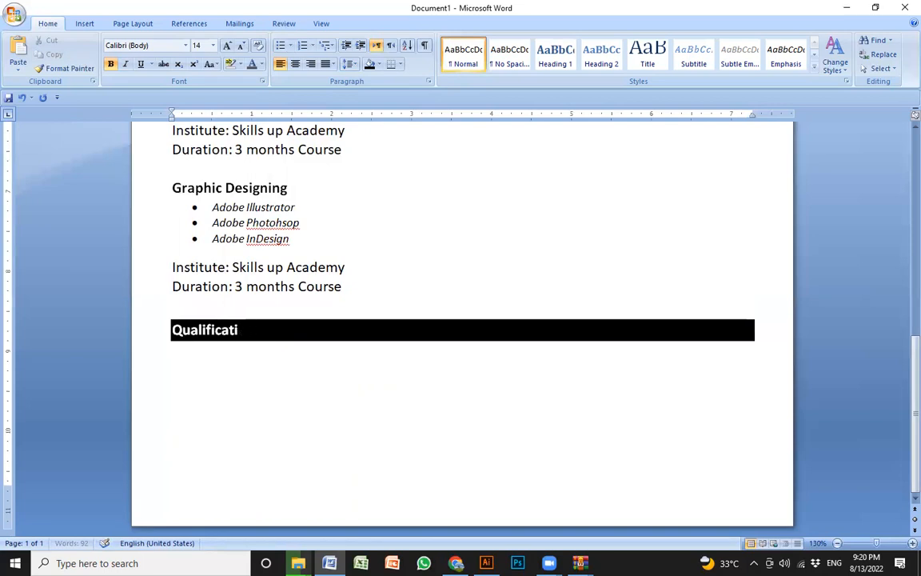
{"action": "type", "text": "ation"}
- Enter "Master in Information Communication Technology" below the Qualification heading, leaving a blank line between them
{"action": "left_click", "coordinate": [192, 373]}
{"action": "type", "text": "Mastger"}
{"action": "key", "text": "BackSpace"}
{"action": "key", "text": "BackSpace"}
{"action": "key", "text": "BackSpace"}
{"action": "type", "text": "er I"}
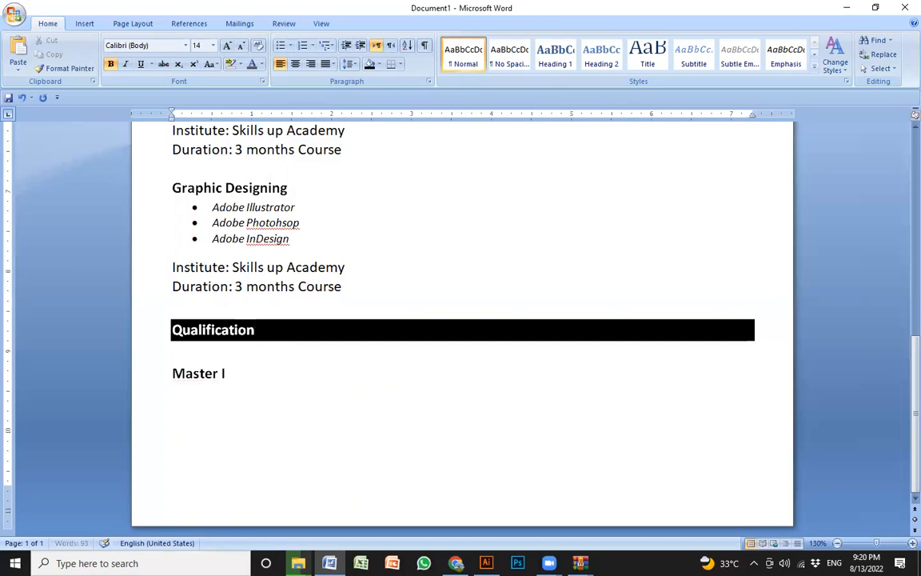
{"action": "type", "text": "n Information Com"}
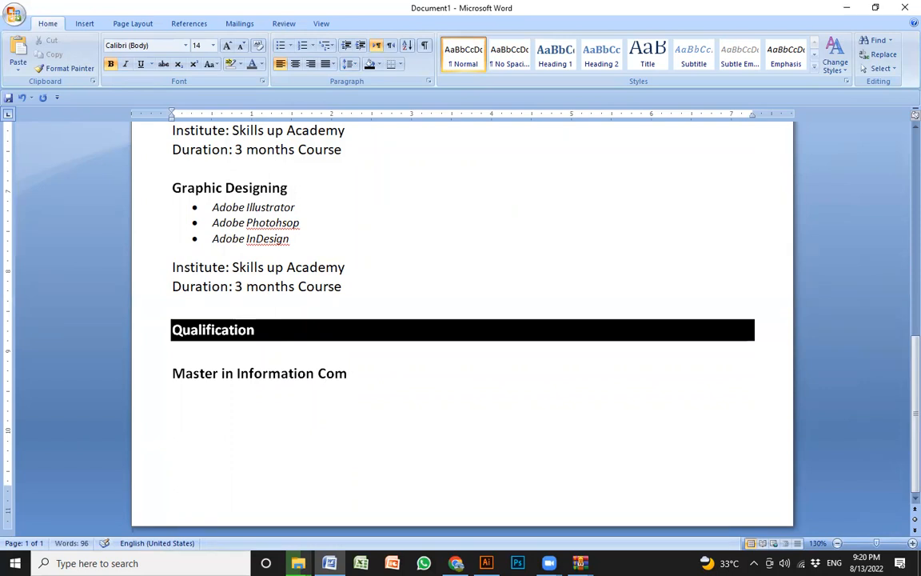
{"action": "type", "text": "munication Technology"}
- Add the line "Passing Year: 2015" below the Master's degree title
{"action": "key", "text": "Return"}
{"action": "type", "text": "Passing YEar"}
{"action": "key", "text": "BackSpace"}
{"action": "key", "text": "BackSpace"}
{"action": "key", "text": "BackSpace"}
{"action": "type", "text": "ear: 2015"}
- Add the line "University of Management and Technology" below the passing year
{"action": "key", "text": "Return"}
{"action": "type", "text": "Moh"}
{"action": "key", "text": "BackSpace"}
{"action": "key", "text": "BackSpace"}
{"action": "key", "text": "BackSpace"}
{"action": "type", "text": "Unviersity of man"}
{"action": "key", "text": "BackSpace"}
{"action": "key", "text": "BackSpace"}
{"action": "key", "text": "BackSpace"}
{"action": "key", "text": "BackSpace"}
{"action": "key", "text": "BackSpace"}
{"action": "key", "text": "BackSpace"}
{"action": "key", "text": "BackSpace"}
{"action": "key", "text": "BackSpace"}
{"action": "key", "text": "BackSpace"}
{"action": "key", "text": "BackSpace"}
{"action": "key", "text": "BackSpace"}
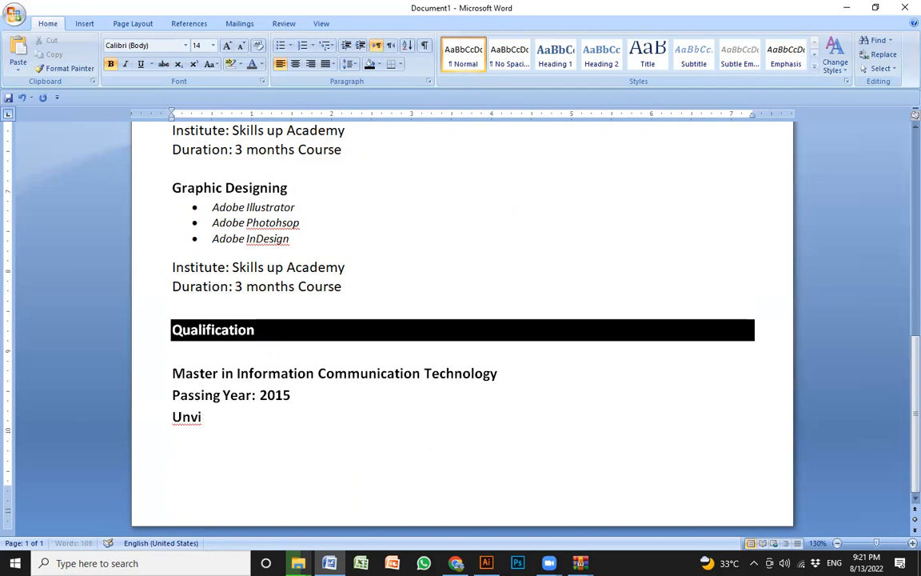
{"action": "type", "text": "iversity of Mangement"}
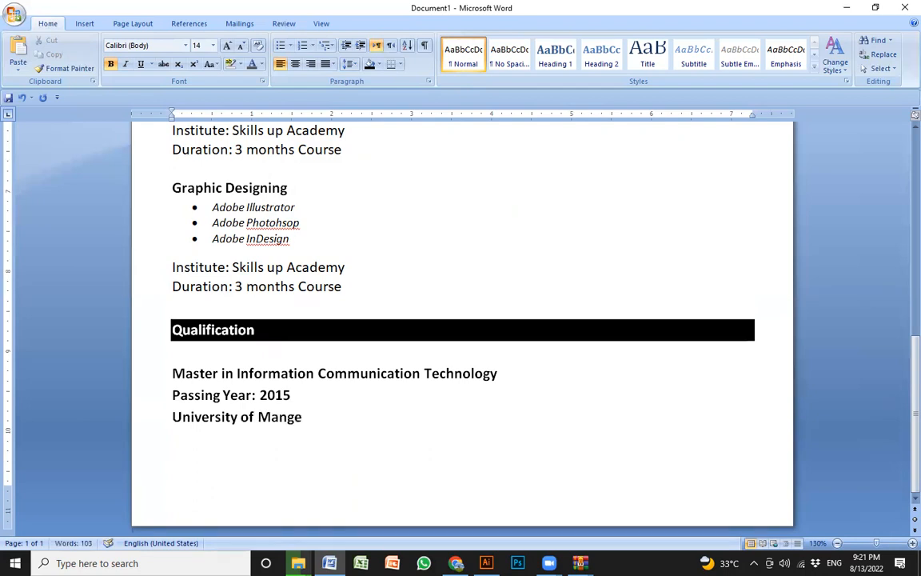
{"action": "key", "text": "BackSpace"}
{"action": "key", "text": "BackSpace"}
{"action": "key", "text": "BackSpace"}
{"action": "key", "text": "BackSpace"}
{"action": "key", "text": "BackSpace"}
{"action": "key", "text": "BackSpace"}
{"action": "type", "text": "agement and Tech"}
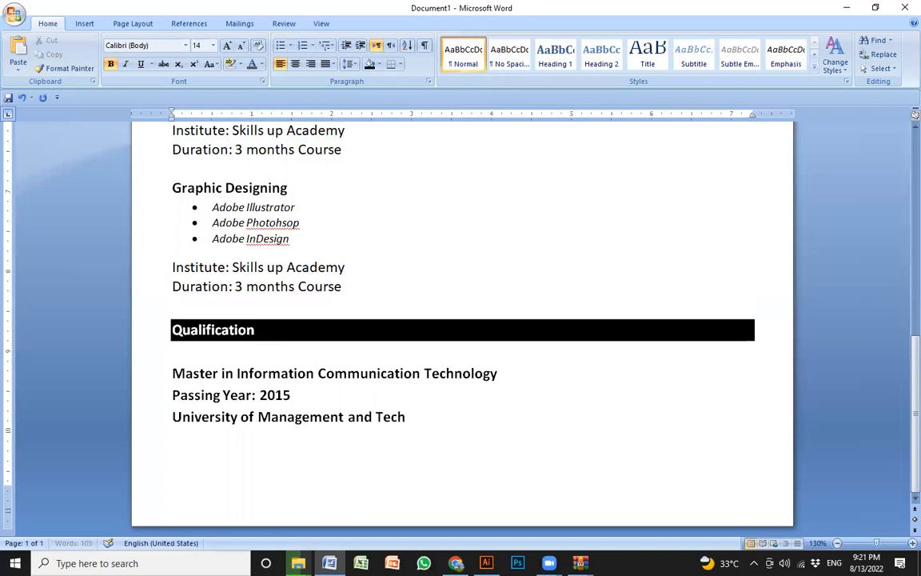
{"action": "type", "text": "nology"}
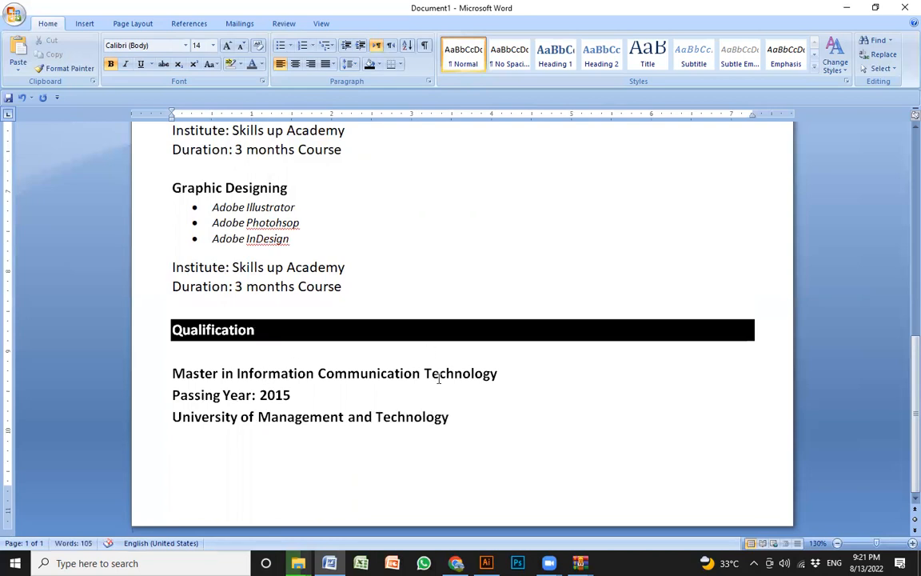
- Remove the bold formatting from the Passing Year and University lines under the Master's degree title
{"action": "left_click_drag", "start_coordinate": [132, 417], "coordinate": [132, 397]}
{"action": "key", "text": "ctrl+b"}
{"action": "left_click", "coordinate": [345, 416]}
{"action": "left_click", "coordinate": [462, 414]}
- Duplicate the three-line Master's degree entry below the original, separating the two entries with a blank line
{"action": "left_click_drag", "start_coordinate": [447, 417], "coordinate": [172, 373]}
{"action": "key", "text": "ctrl+c"}
{"action": "left_click", "coordinate": [227, 453]}
{"action": "left_click", "coordinate": [479, 409]}
{"action": "key", "text": "Return"}
{"action": "key", "text": "ctrl+v"}
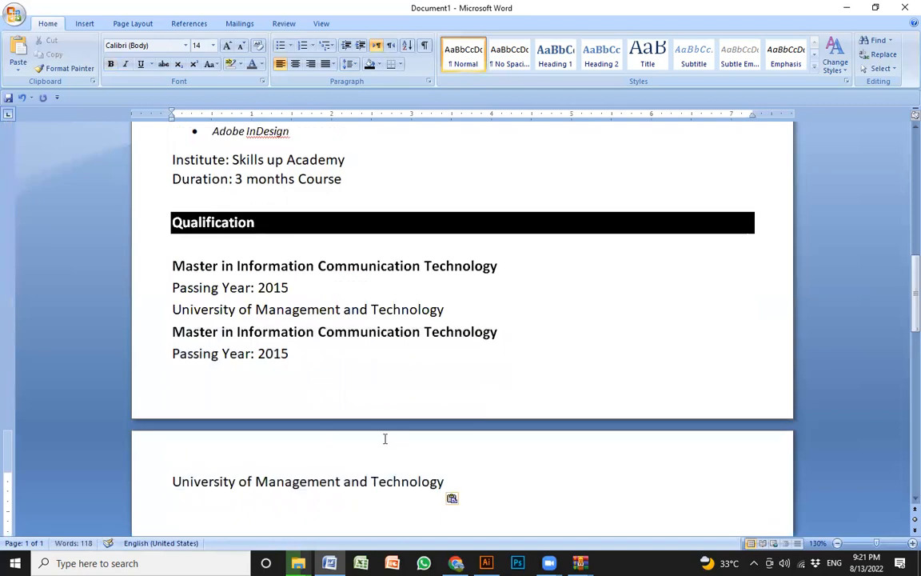
{"action": "left_click", "coordinate": [489, 309]}
{"action": "key", "text": "Return"}
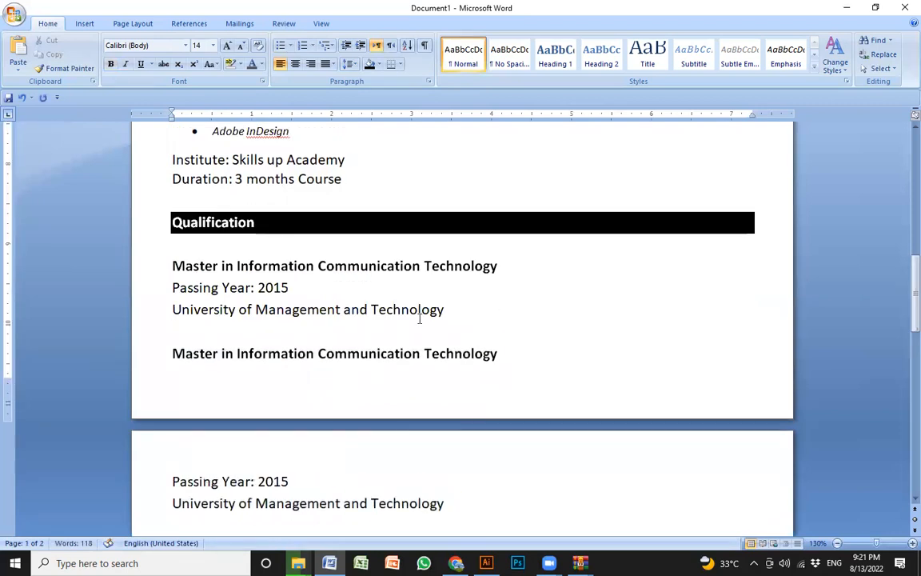
{"action": "scroll", "coordinate": [482, 339], "scroll_direction": "down", "scroll_amount": 3}
{"action": "left_click", "coordinate": [482, 339]}
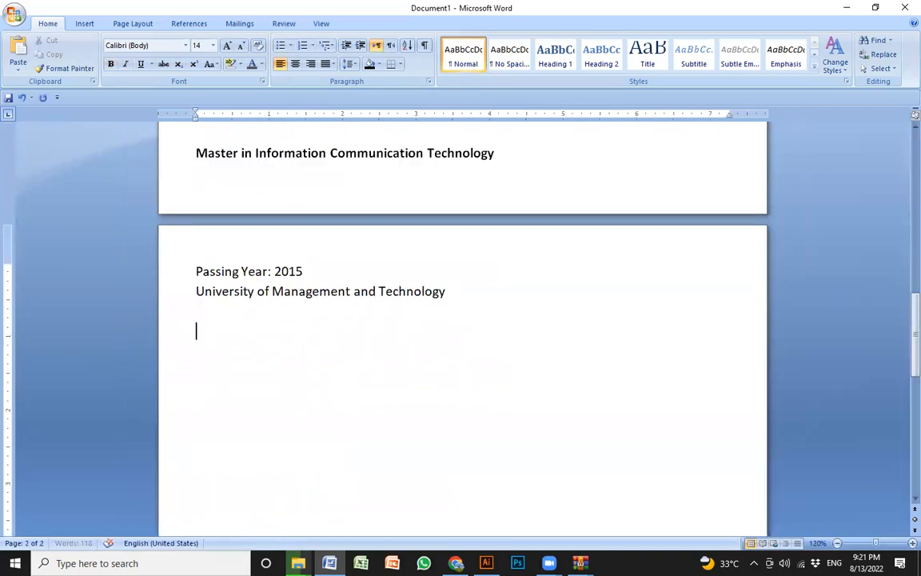
- Review the whole CV across both pages, from the contact header down to the Qualification entries
{"action": "scroll", "coordinate": [457, 361], "scroll_direction": "up", "scroll_amount": 1}
{"action": "scroll", "coordinate": [364, 418], "scroll_direction": "up", "scroll_amount": 1}
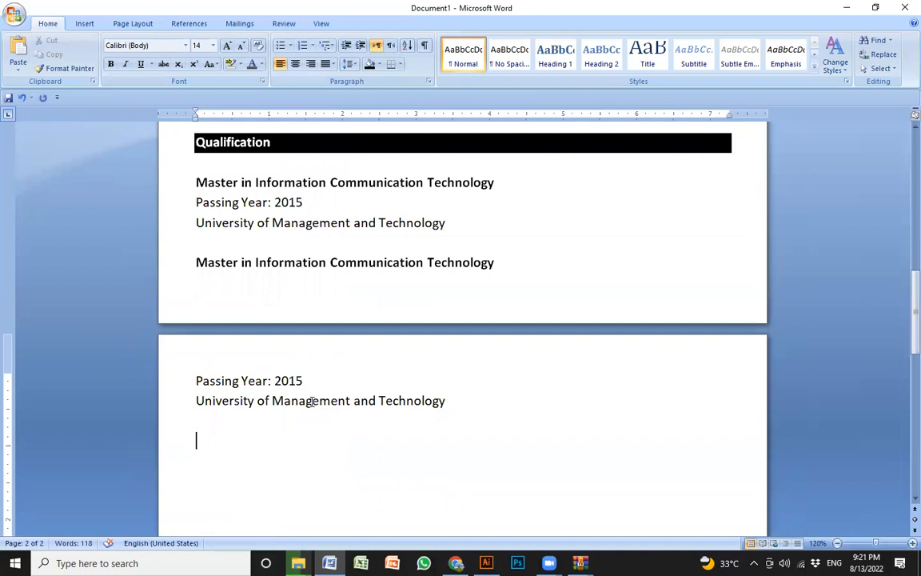
{"action": "scroll", "coordinate": [312, 402], "scroll_direction": "down", "scroll_amount": 1}
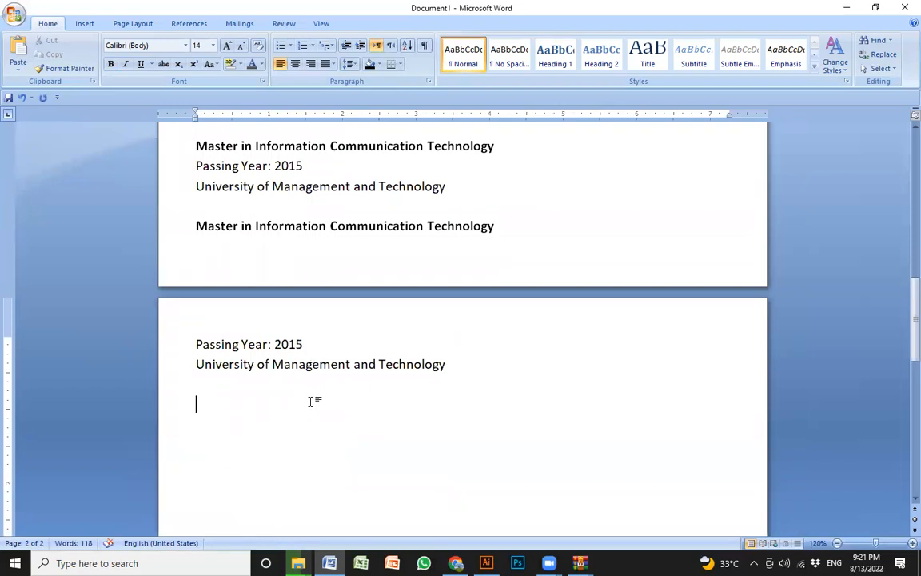
{"action": "scroll", "coordinate": [310, 401], "scroll_direction": "up", "scroll_amount": 7}
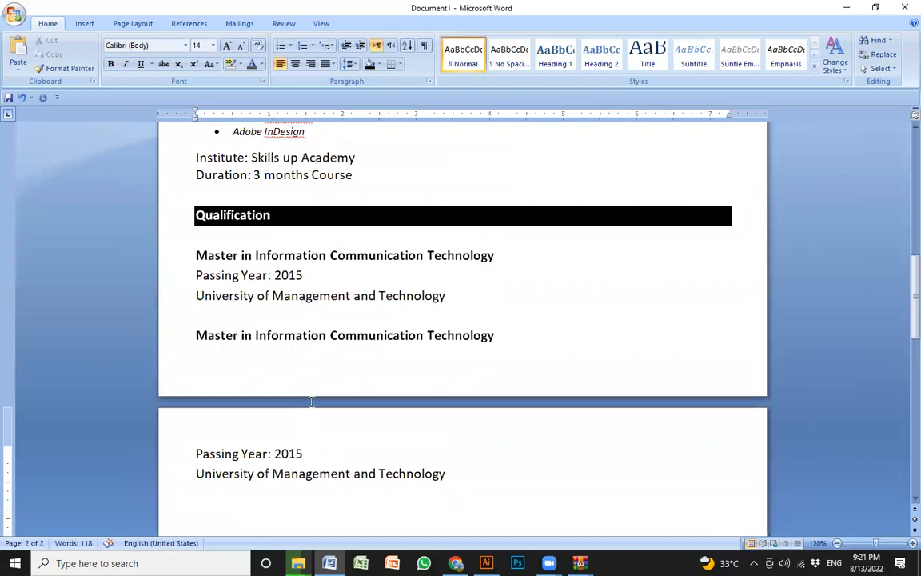
{"action": "scroll", "coordinate": [312, 402], "scroll_direction": "up", "scroll_amount": 10}
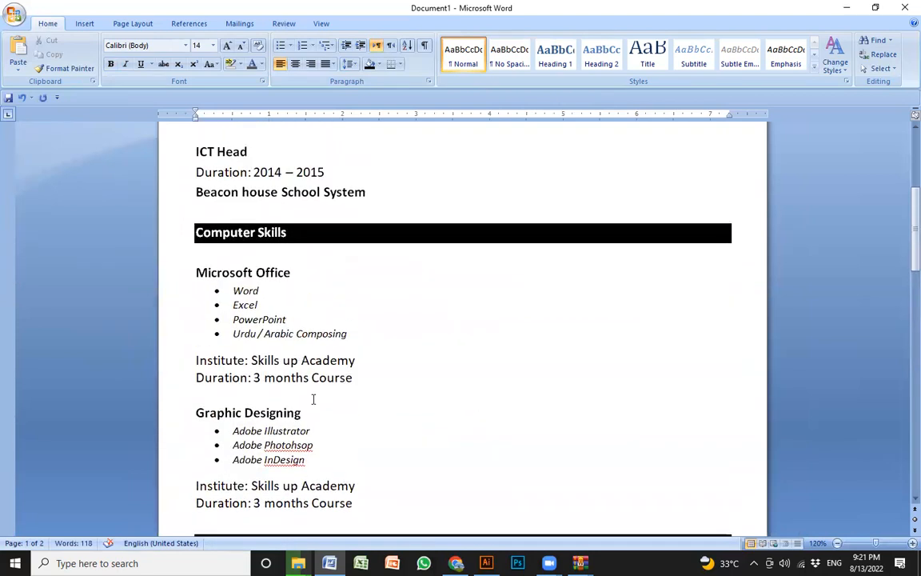
{"action": "scroll", "coordinate": [317, 373], "scroll_direction": "up", "scroll_amount": 2}
{"action": "scroll", "coordinate": [323, 345], "scroll_direction": "down", "scroll_amount": 6, "text": "ctrl"}
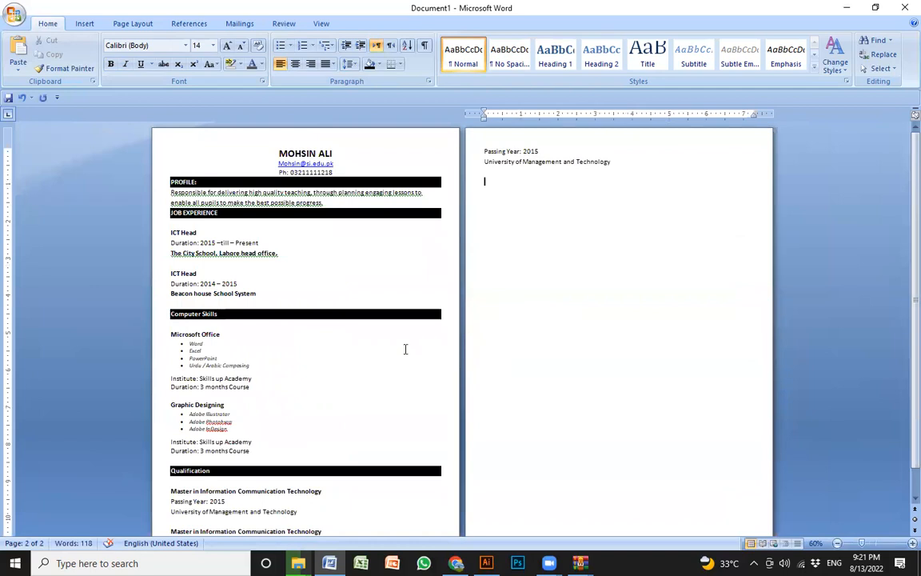
{"action": "scroll", "coordinate": [405, 349], "scroll_direction": "up", "scroll_amount": 4, "text": "ctrl"}
{"action": "scroll", "coordinate": [396, 360], "scroll_direction": "up", "scroll_amount": 4, "text": "ctrl"}
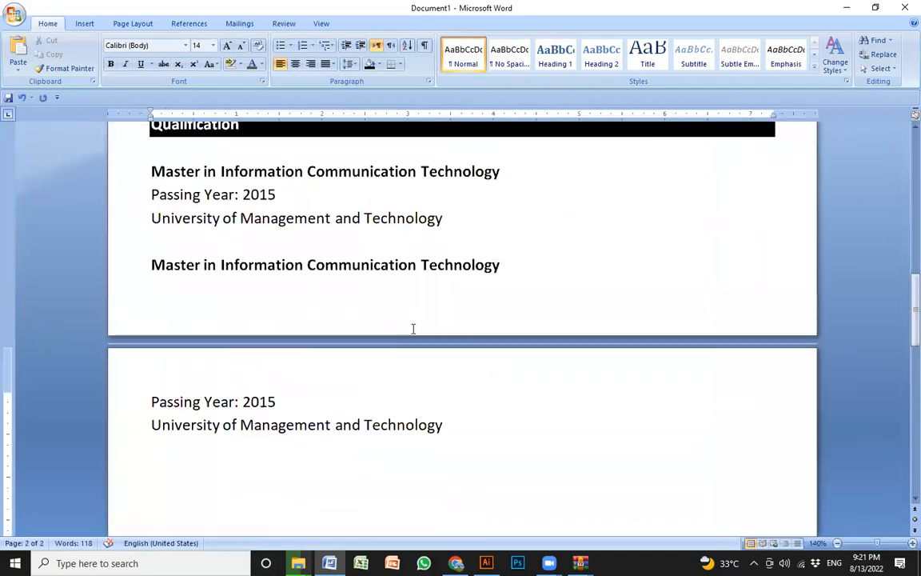
{"action": "scroll", "coordinate": [411, 319], "scroll_direction": "up", "scroll_amount": 12}
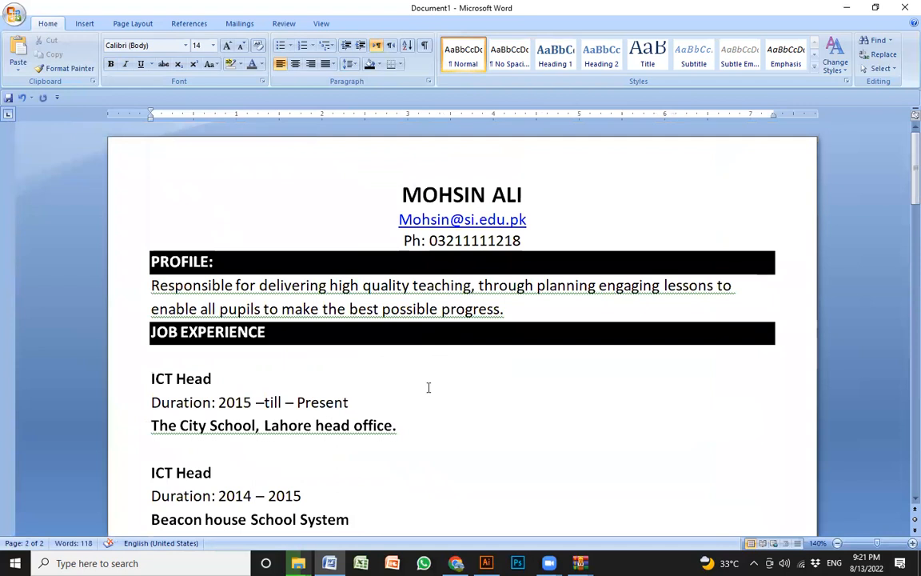
{"action": "left_click", "coordinate": [438, 443]}
{"action": "scroll", "coordinate": [440, 423], "scroll_direction": "down", "scroll_amount": 1}
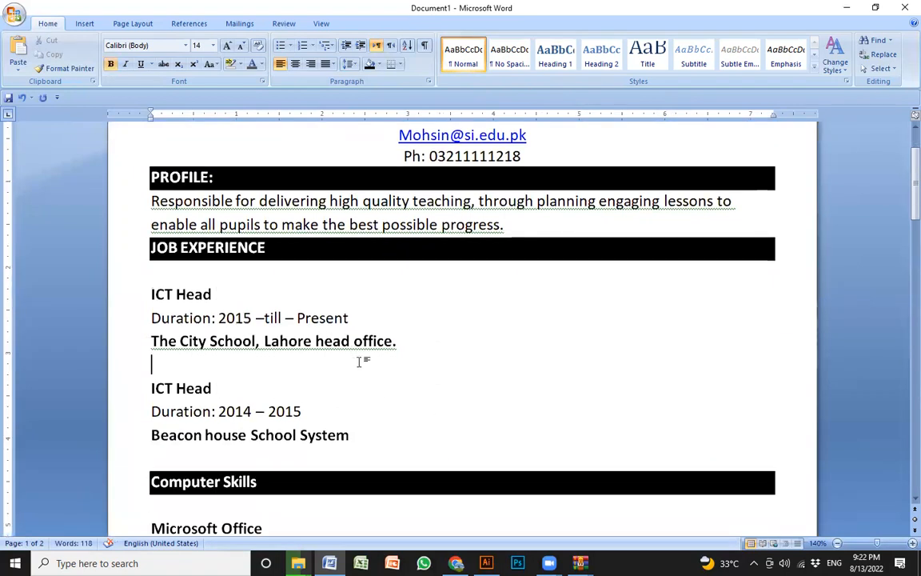
{"action": "left_click", "coordinate": [329, 388]}
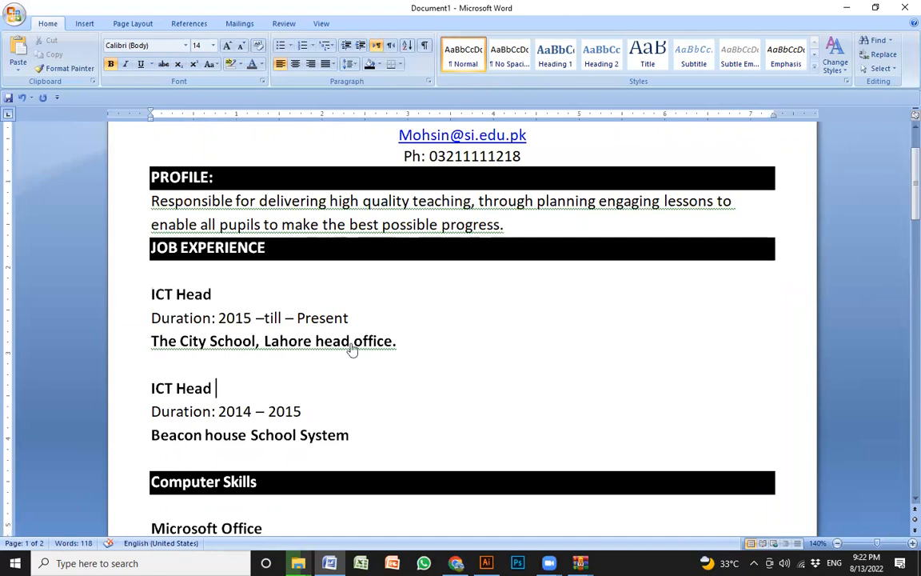
- Switch to the Chrome browser and search the web for "cv designing in canva"
{"action": "key", "text": "alt+Tab"}
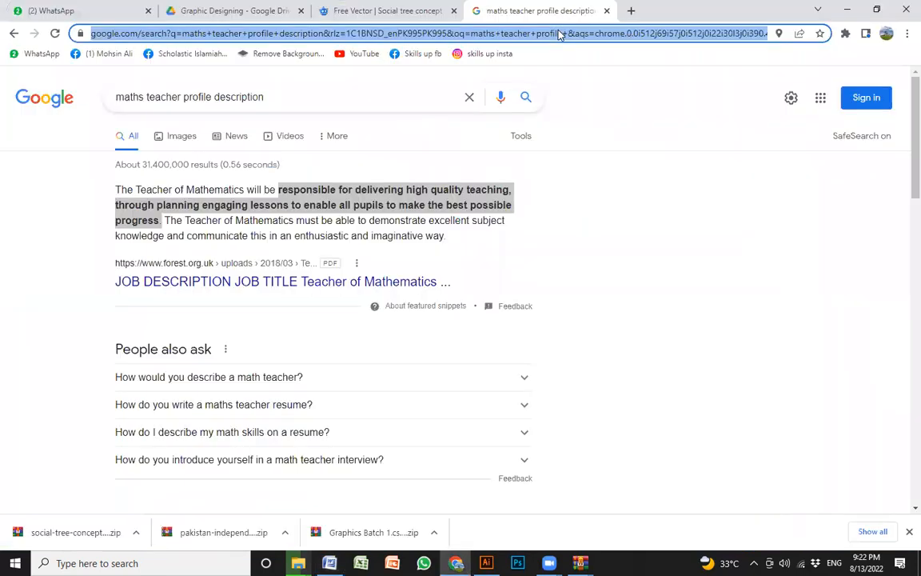
{"action": "type", "text": "cv desi"}
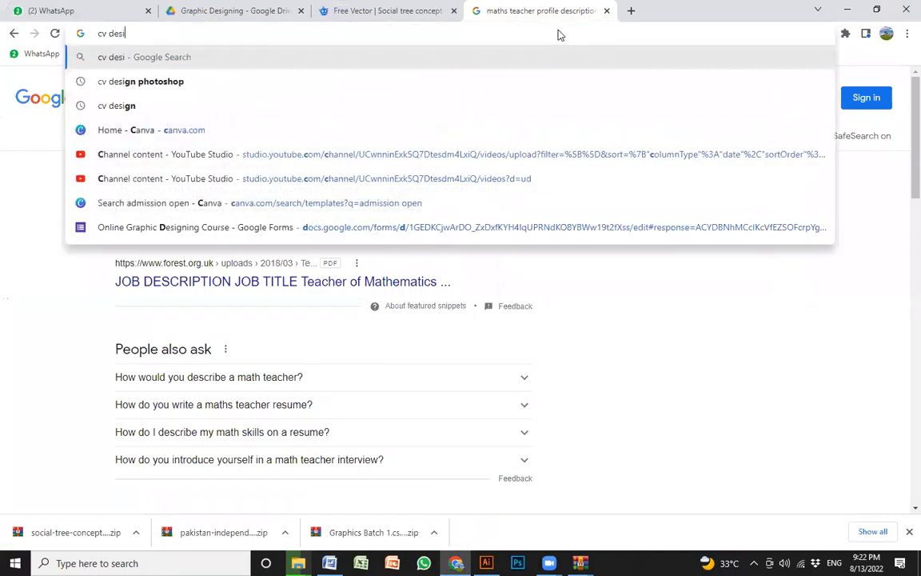
{"action": "type", "text": "gning in canva"}
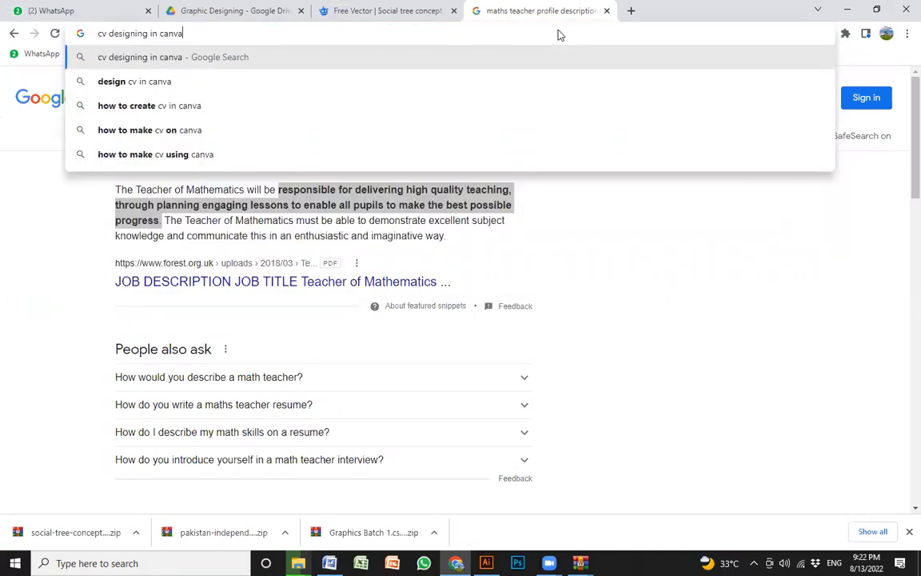
{"action": "key", "text": "Return"}
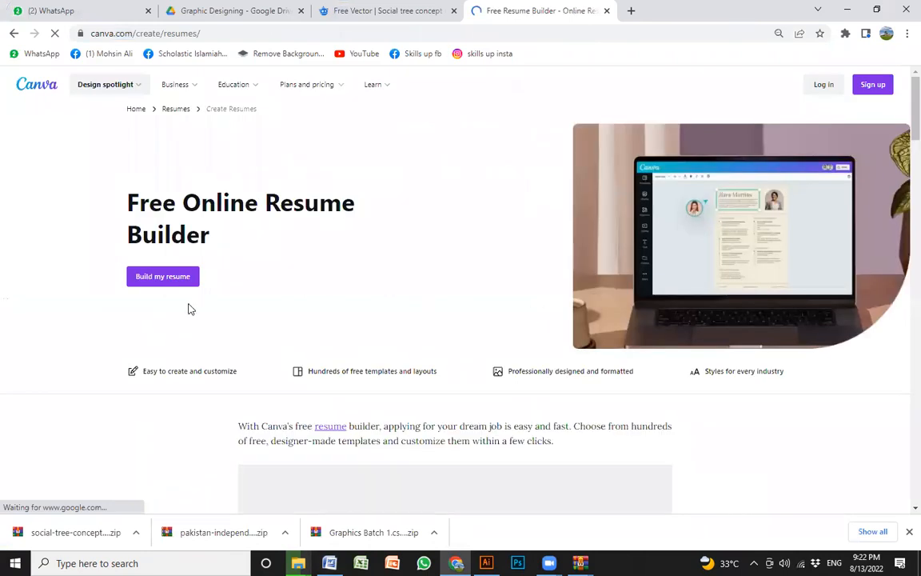
- Start a resume in Canva's free online resume builder, apply the white-and-grey Marketing Manager template with a round photo, and inspect its sections
{"action": "left_click", "coordinate": [166, 282]}
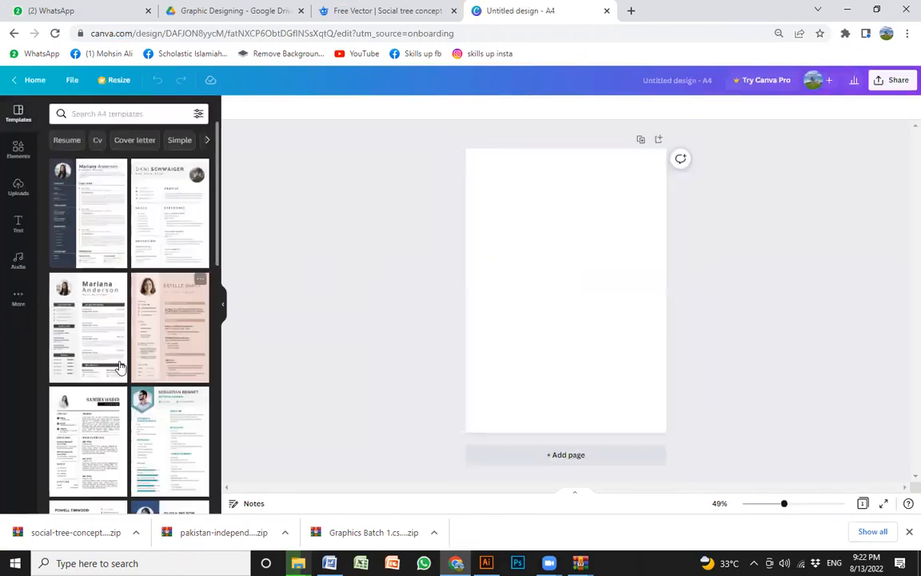
{"action": "left_click", "coordinate": [75, 319]}
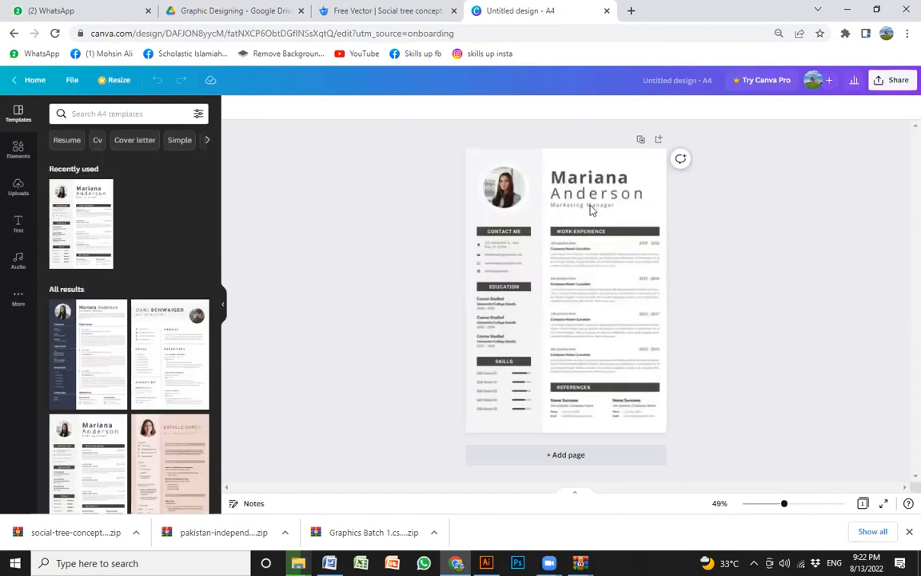
{"action": "left_click", "coordinate": [645, 220]}
{"action": "scroll", "coordinate": [645, 223], "scroll_direction": "up", "scroll_amount": 5}
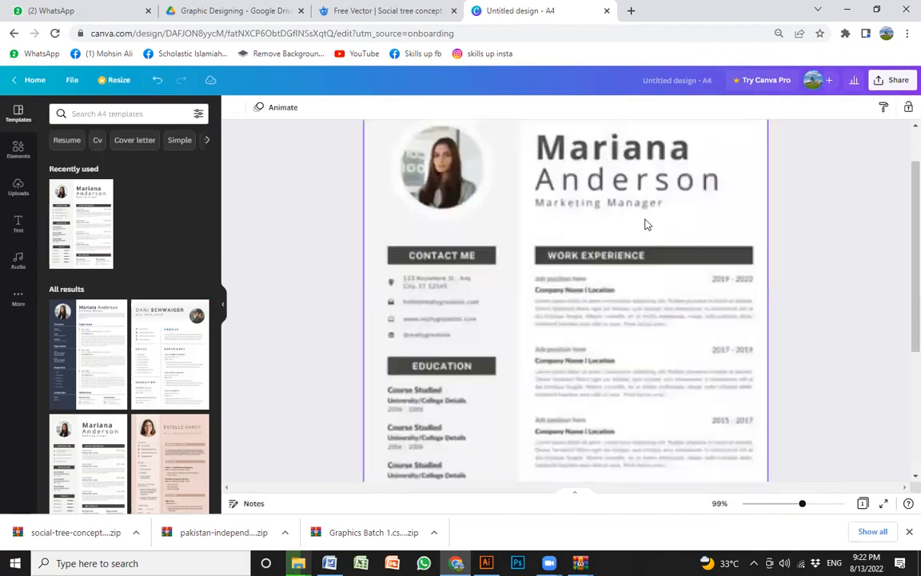
{"action": "scroll", "coordinate": [560, 243], "scroll_direction": "up", "scroll_amount": 2}
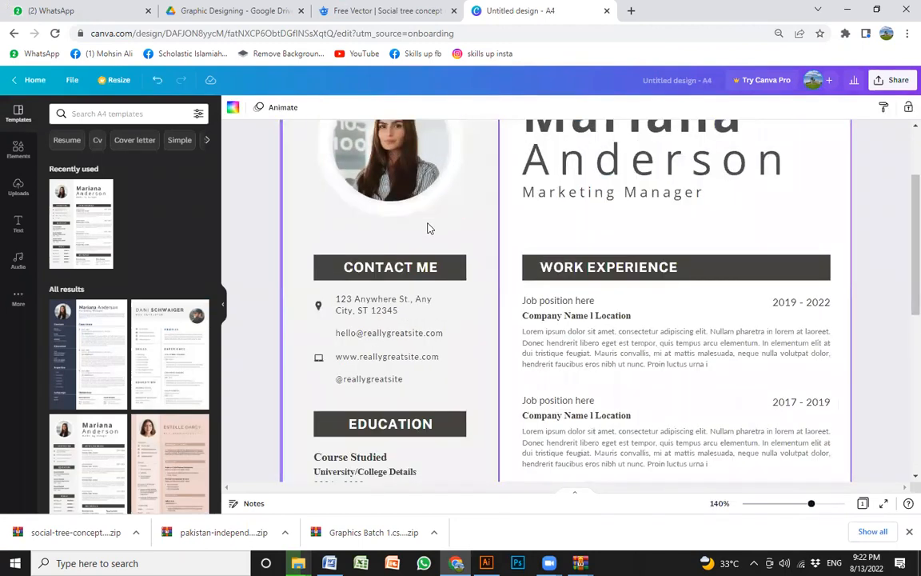
{"action": "scroll", "coordinate": [663, 206], "scroll_direction": "up", "scroll_amount": 1}
{"action": "scroll", "coordinate": [362, 241], "scroll_direction": "down", "scroll_amount": 4}
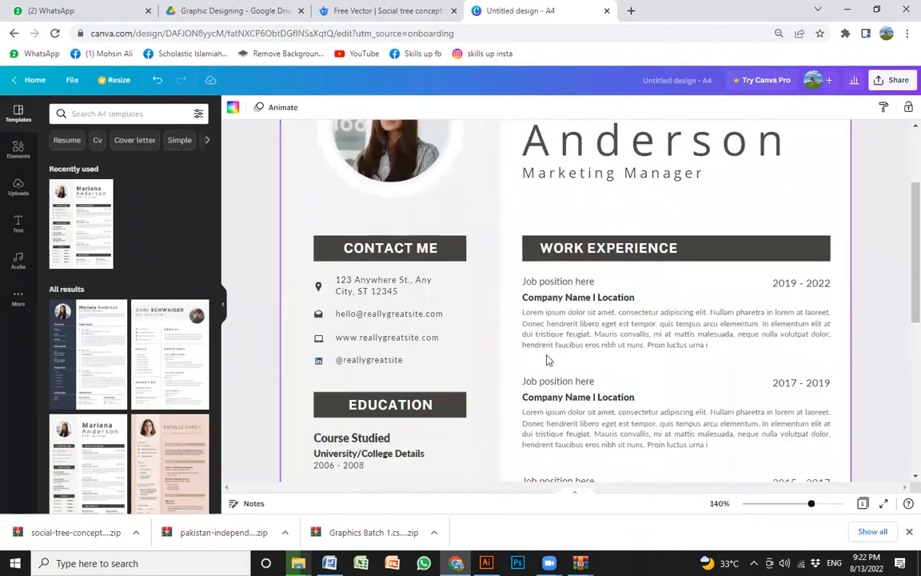
{"action": "scroll", "coordinate": [479, 336], "scroll_direction": "down", "scroll_amount": 3}
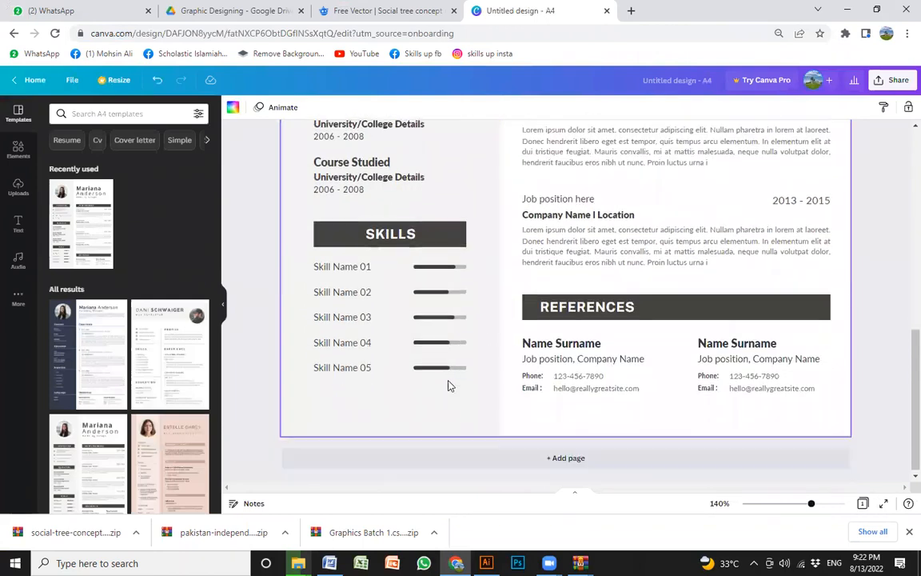
- Examine the resume template's two-column layout, from the photo and contact block down to Skills and References
{"action": "scroll", "coordinate": [653, 375], "scroll_direction": "up", "scroll_amount": 7}
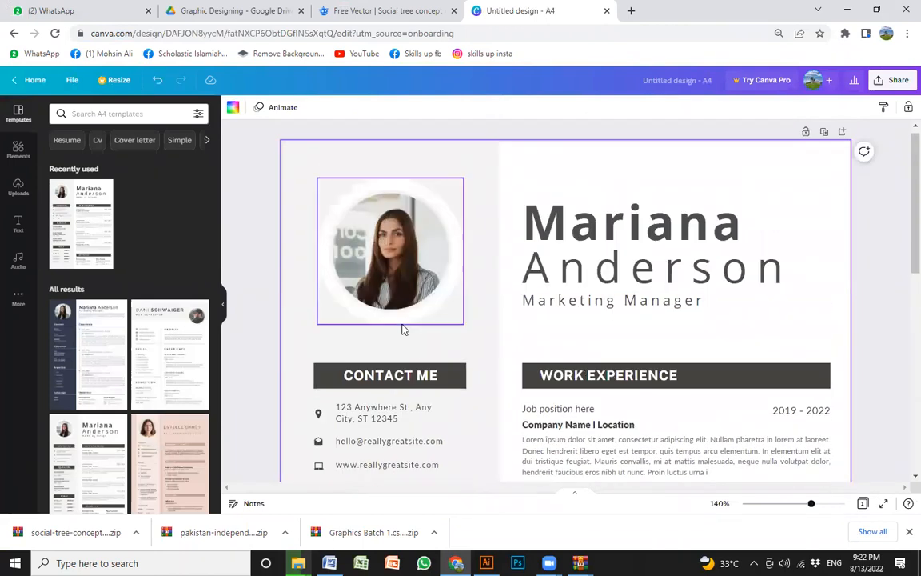
{"action": "scroll", "coordinate": [611, 280], "scroll_direction": "down", "scroll_amount": 3}
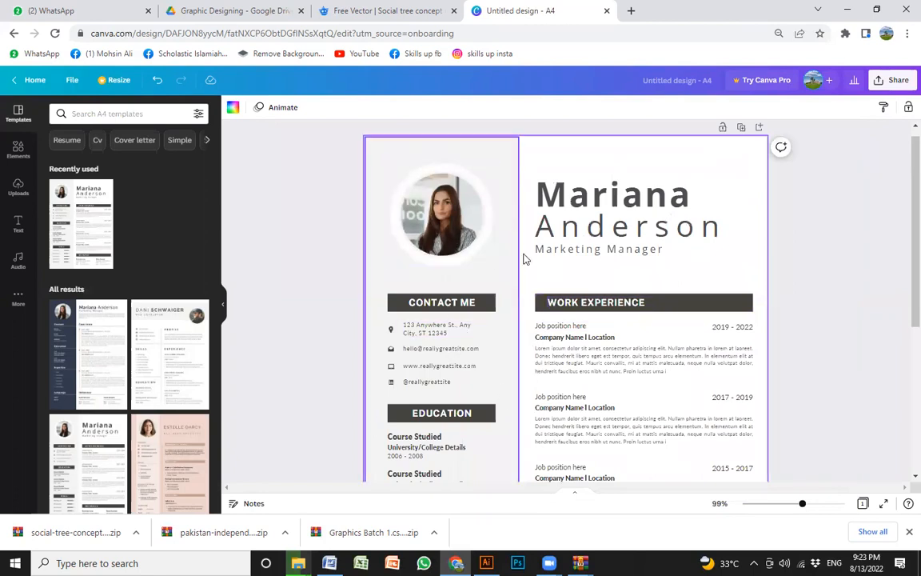
{"action": "scroll", "coordinate": [560, 384], "scroll_direction": "down", "scroll_amount": 5}
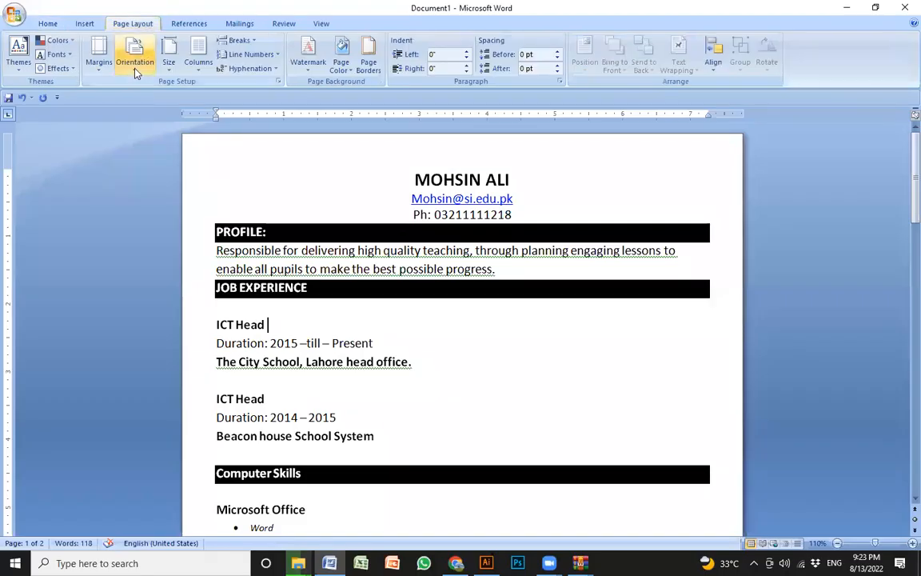
- Switch to the CV in Word and lay its text out with the Left preset, a narrow column beside a wide one
{"action": "left_click", "coordinate": [128, 62]}
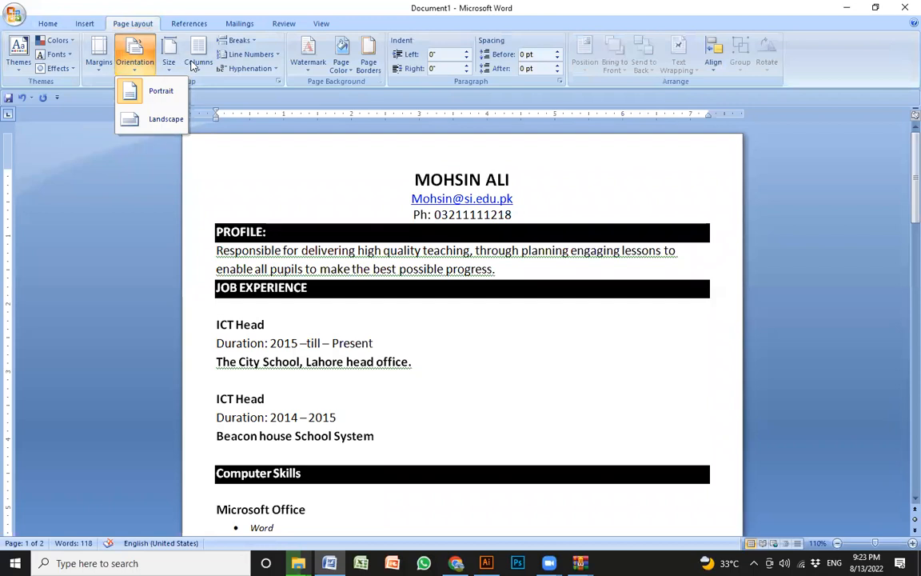
{"action": "left_click", "coordinate": [194, 64]}
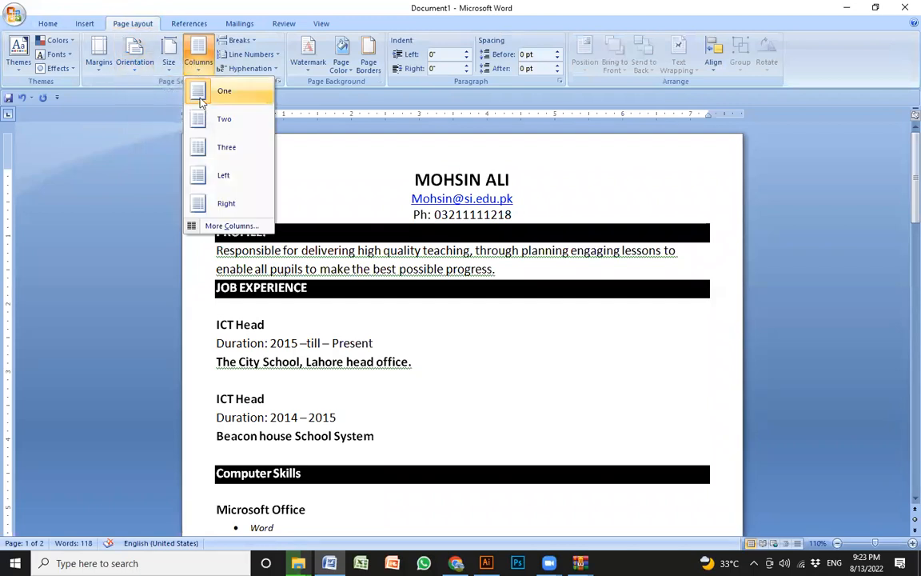
{"action": "left_click", "coordinate": [225, 177]}
{"action": "left_click", "coordinate": [464, 302]}
{"action": "scroll", "coordinate": [411, 332], "scroll_direction": "down", "scroll_amount": 3}
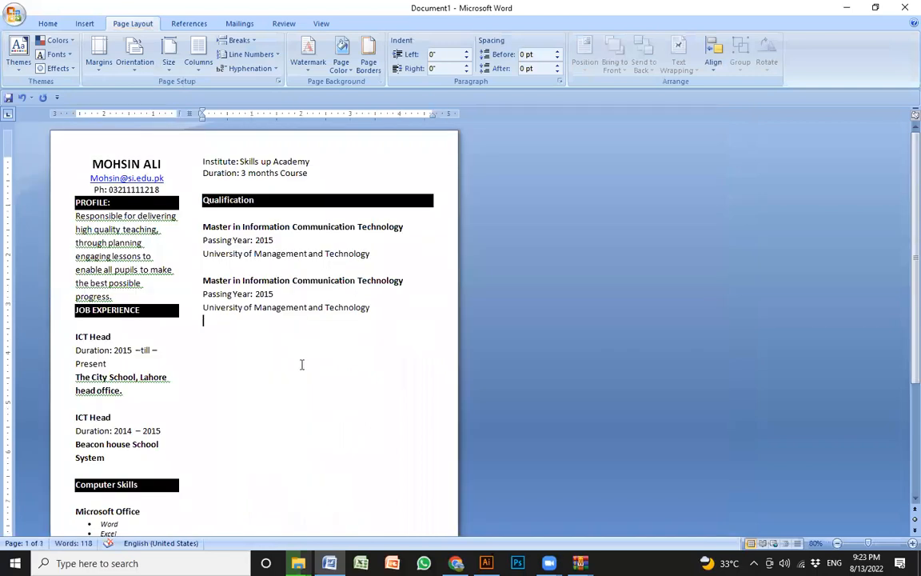
{"action": "scroll", "coordinate": [331, 310], "scroll_direction": "up", "scroll_amount": 2}
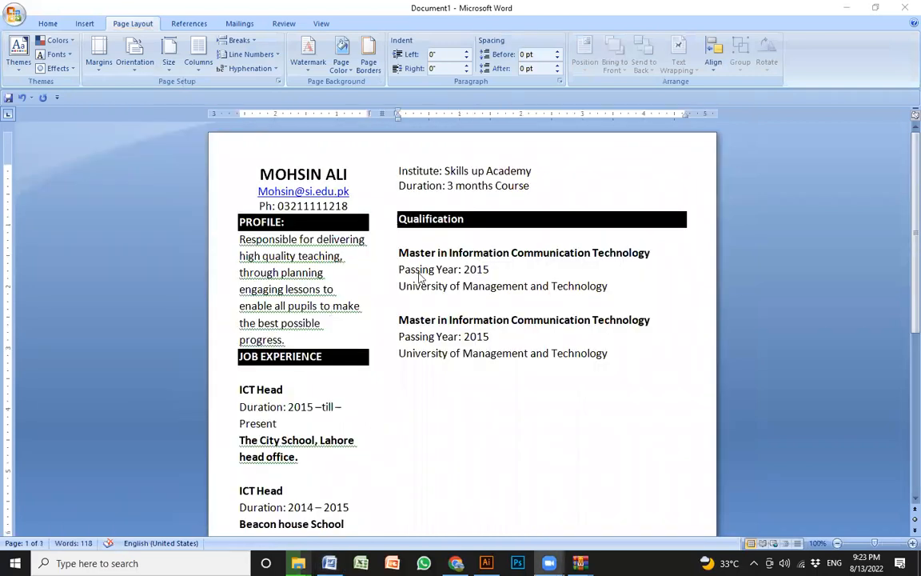
- Add blank lines above the name heading and insert a man's portrait photo from the Pictures folder there
{"action": "left_click", "coordinate": [373, 174]}
{"action": "key", "text": "Return"}
{"action": "key", "text": "Return"}
{"action": "key", "text": "Return"}
{"action": "key", "text": "Return"}
{"action": "key", "text": "Return"}
{"action": "key", "text": "Return"}
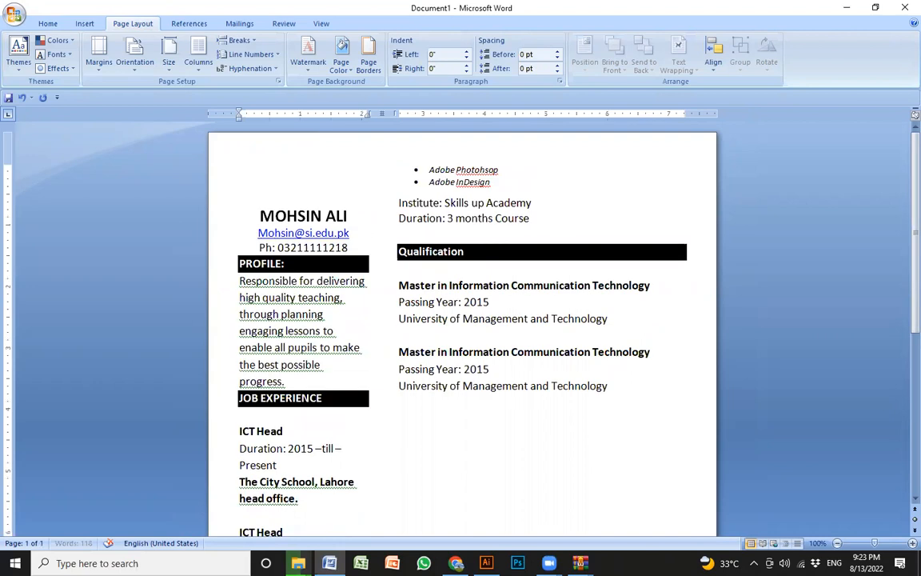
{"action": "right_click", "coordinate": [262, 152]}
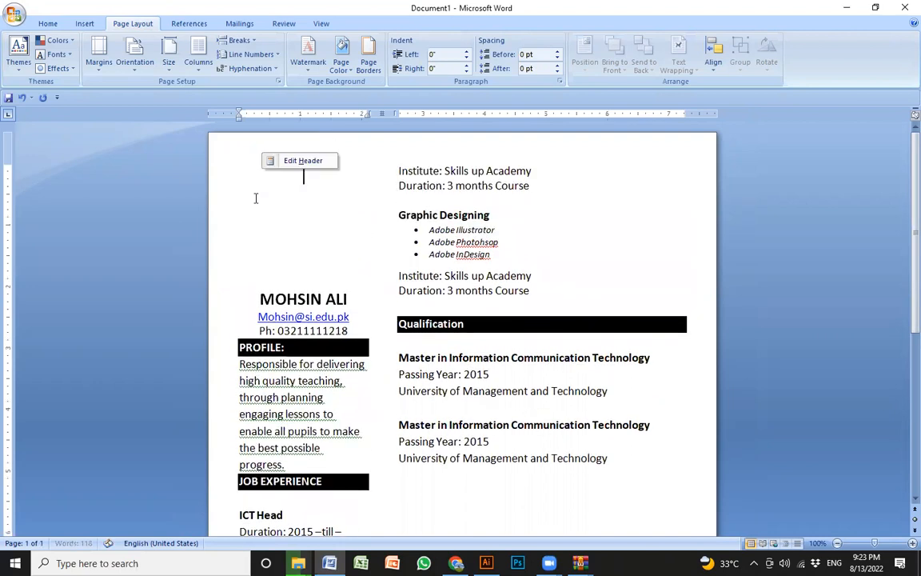
{"action": "left_click", "coordinate": [83, 23]}
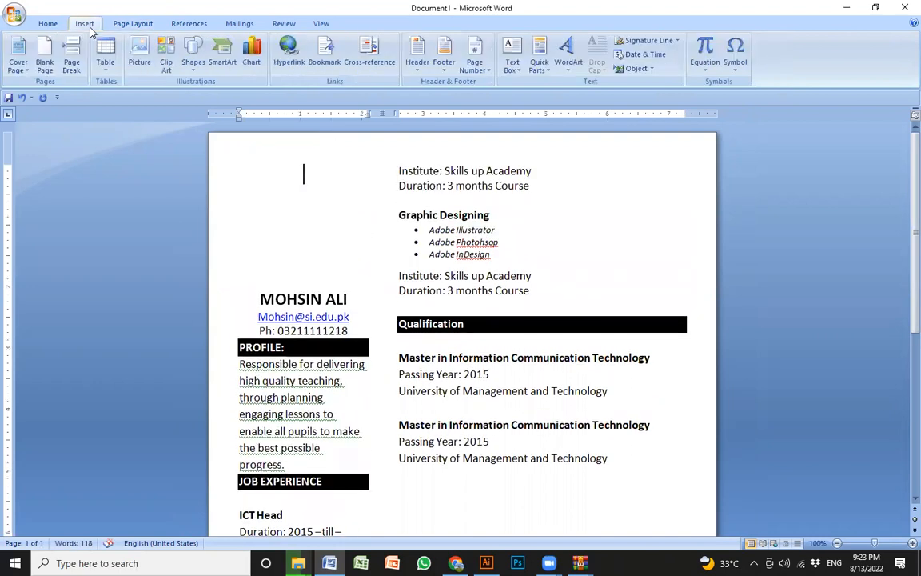
{"action": "left_click", "coordinate": [139, 57]}
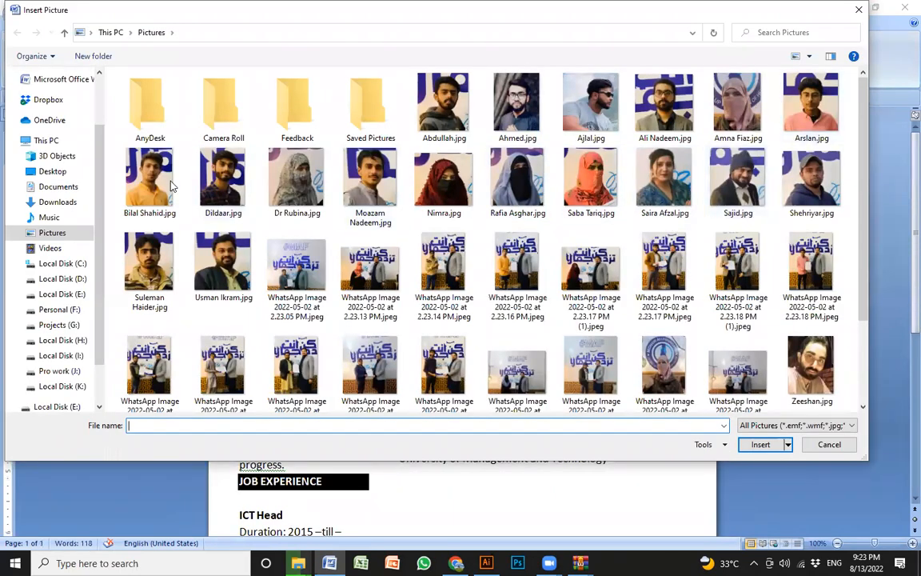
{"action": "left_click", "coordinate": [223, 264]}
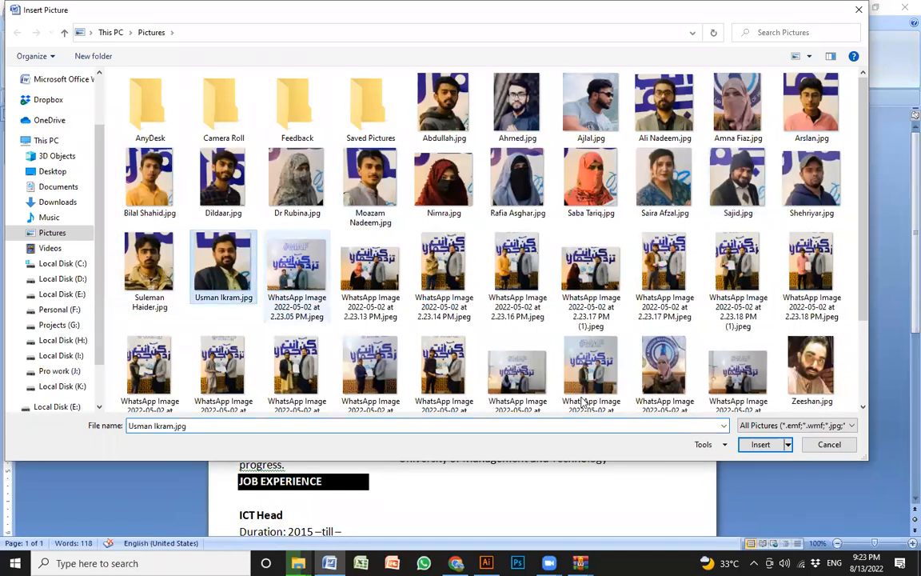
{"action": "left_click", "coordinate": [756, 449]}
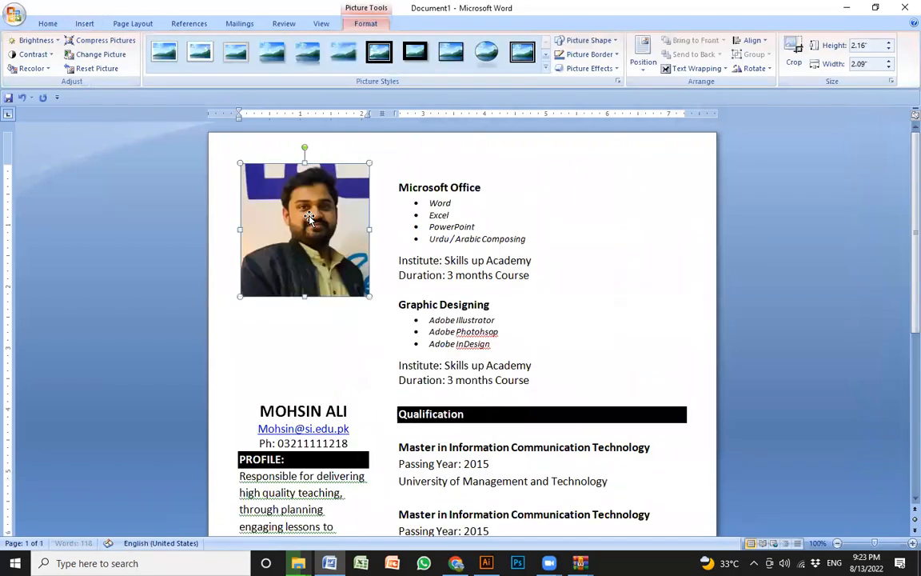
- Give the portrait photo the black-framed oval picture style and reduce its border weight to ¼ pt
{"action": "left_click", "coordinate": [488, 51]}
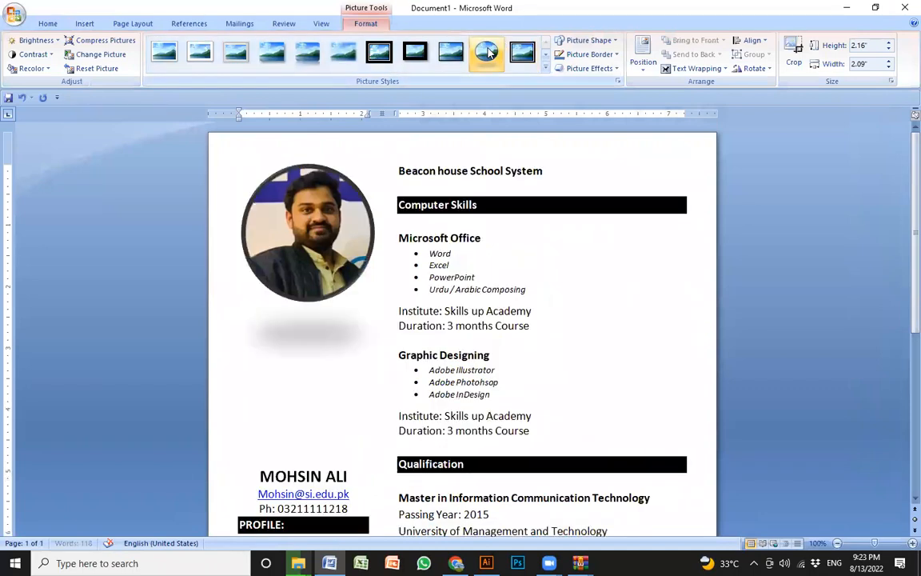
{"action": "left_click", "coordinate": [608, 56]}
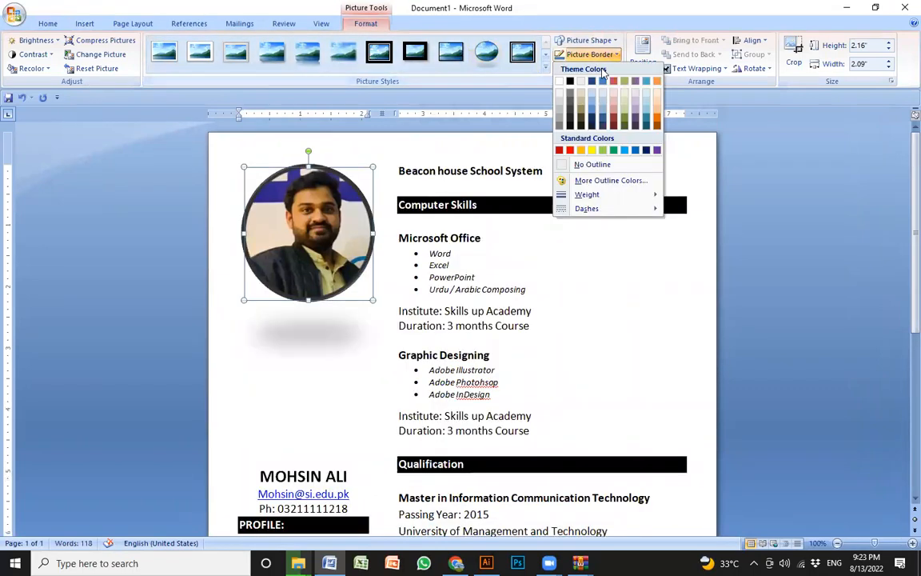
{"action": "mouse_move", "coordinate": [616, 195]}
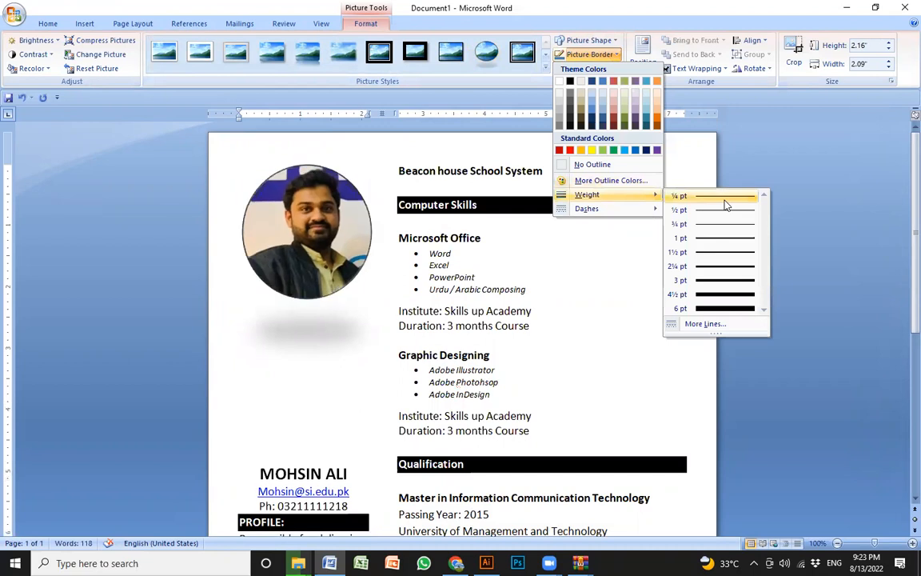
{"action": "left_click", "coordinate": [725, 201]}
- Remove the surplus blank lines between the photo and the name heading, and check the resulting page layout
{"action": "left_click", "coordinate": [306, 385]}
{"action": "left_click", "coordinate": [272, 338]}
{"action": "left_click", "coordinate": [257, 460]}
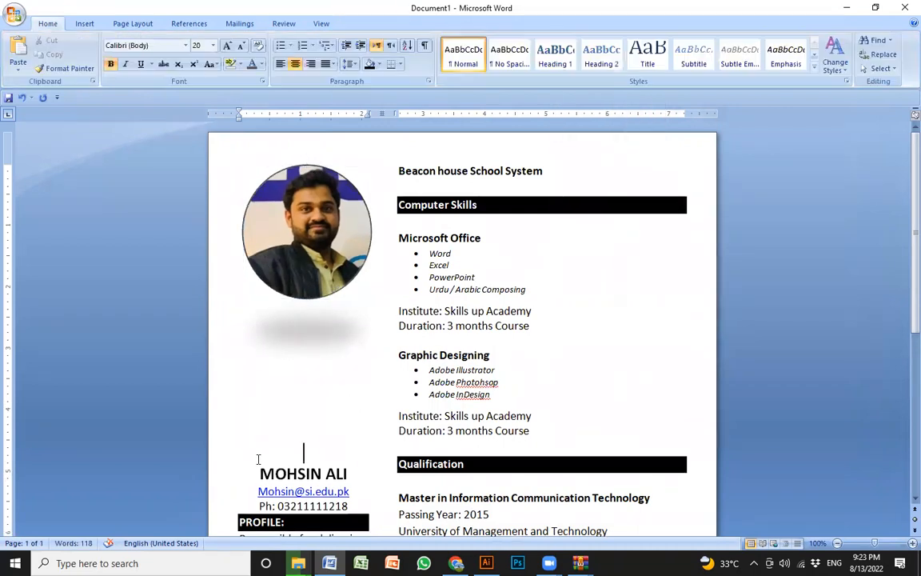
{"action": "scroll", "coordinate": [251, 462], "scroll_direction": "down", "scroll_amount": 2}
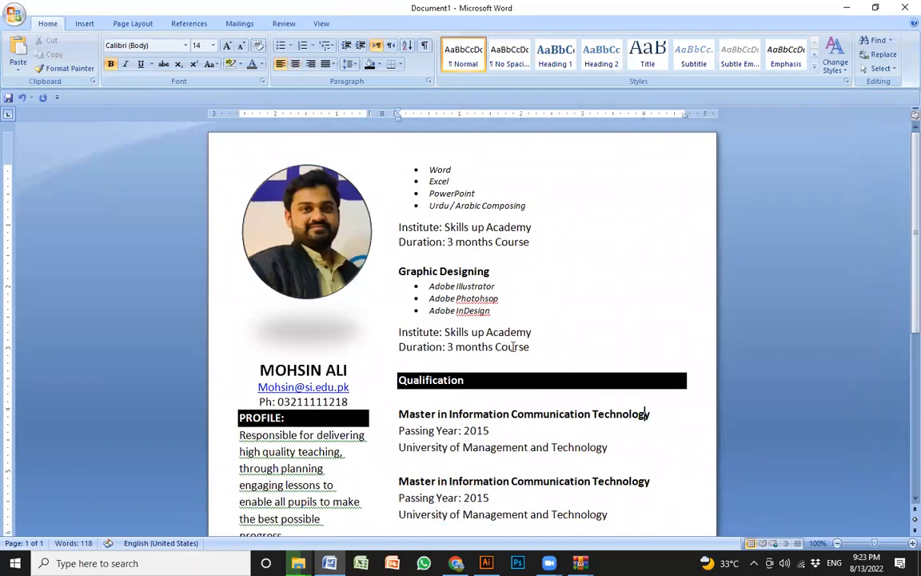
{"action": "scroll", "coordinate": [644, 414], "scroll_direction": "down", "scroll_amount": 2, "text": "ctrl"}
{"action": "left_click", "coordinate": [113, 413]}
{"action": "scroll", "coordinate": [321, 311], "scroll_direction": "down", "scroll_amount": 1, "text": "ctrl"}
{"action": "scroll", "coordinate": [337, 313], "scroll_direction": "up", "scroll_amount": 1, "text": "ctrl"}
{"action": "scroll", "coordinate": [317, 222], "scroll_direction": "up", "scroll_amount": 3, "text": "ctrl"}
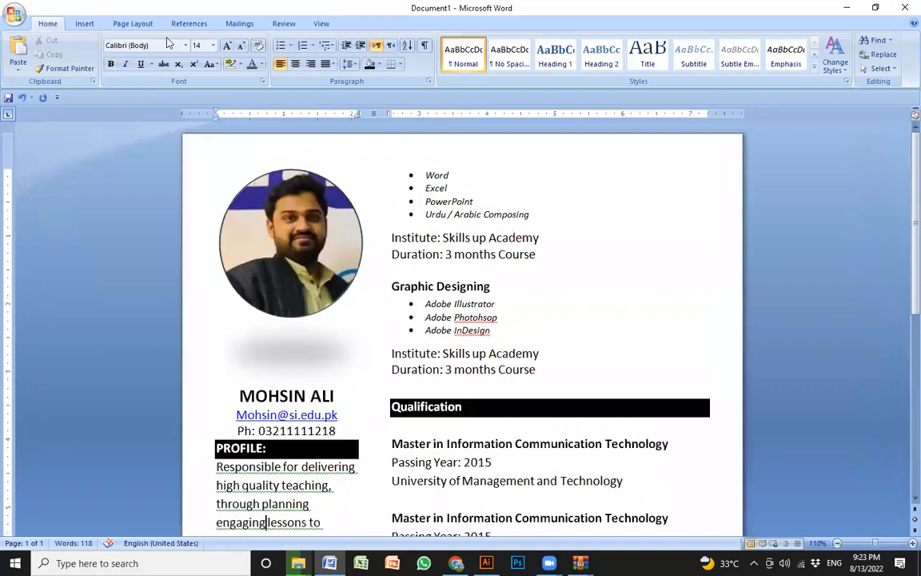
- Set the CV's page colour to a light grey from the standard colour palette
{"action": "left_click", "coordinate": [133, 24]}
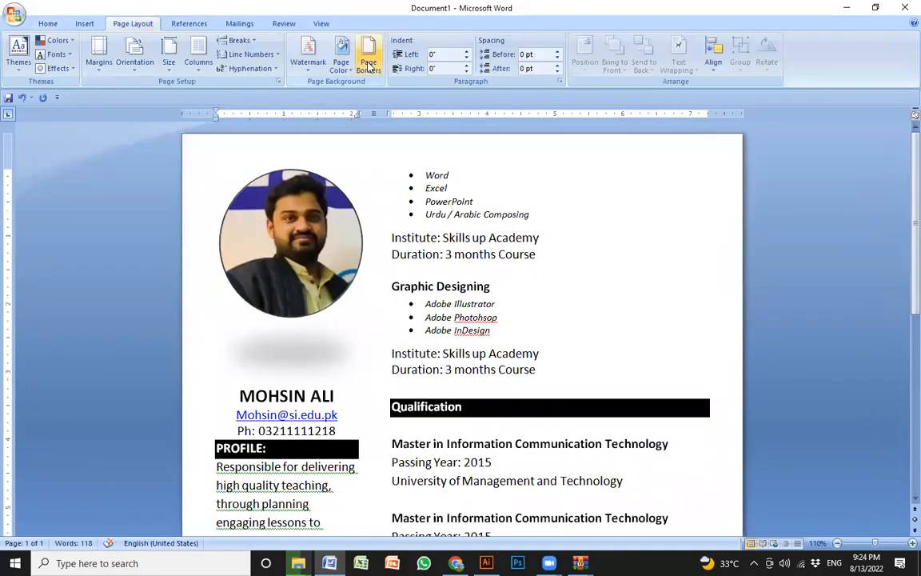
{"action": "left_click", "coordinate": [340, 61]}
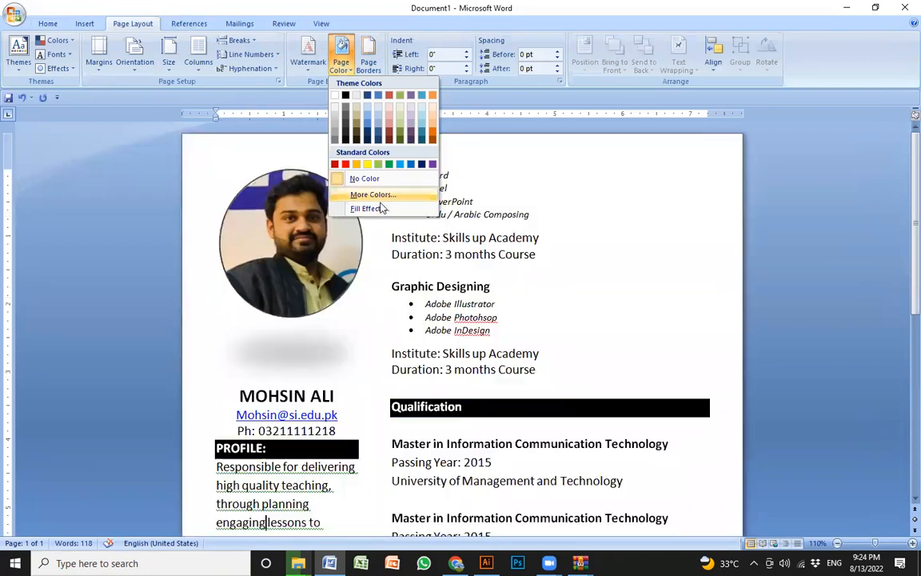
{"action": "left_click", "coordinate": [388, 196]}
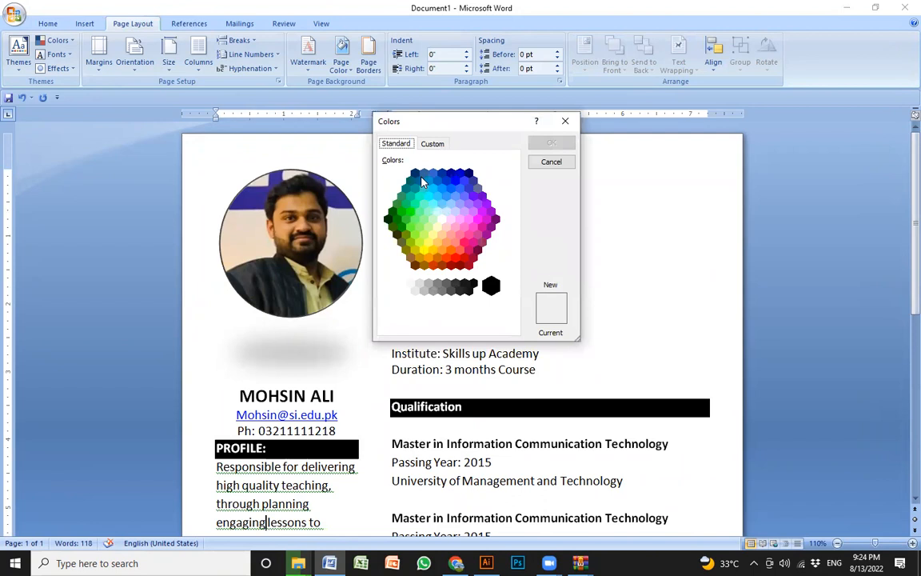
{"action": "left_click", "coordinate": [425, 174]}
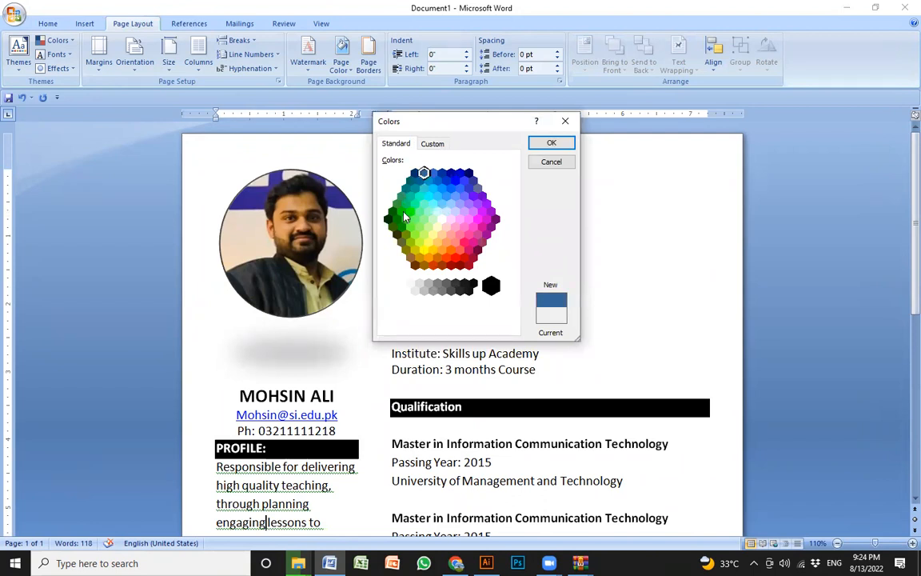
{"action": "left_click", "coordinate": [424, 290]}
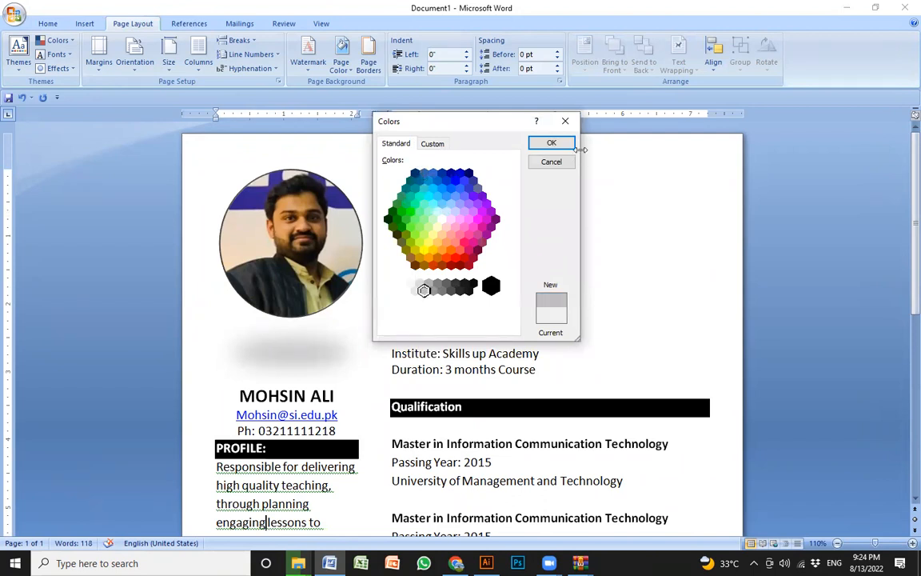
{"action": "left_click", "coordinate": [551, 144]}
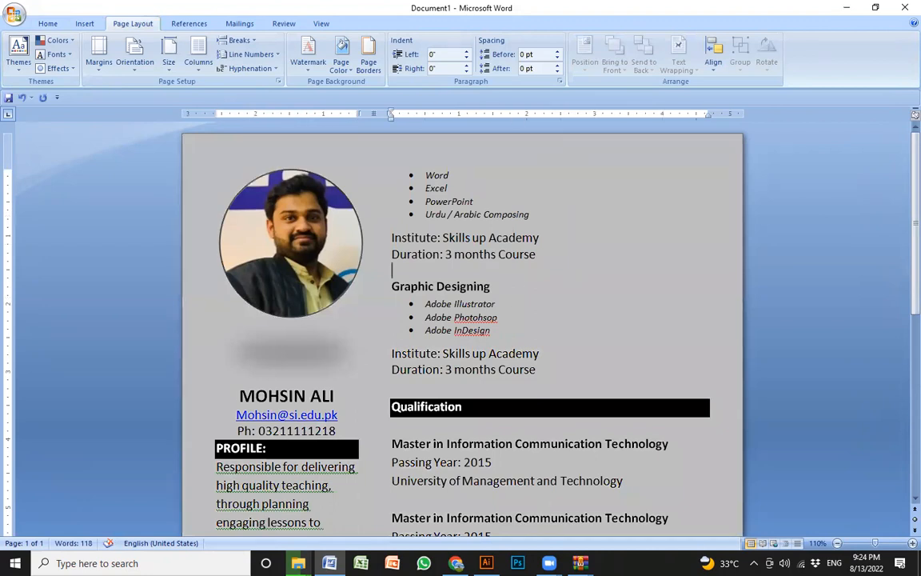
- Switch to Canva in Chrome, compare the Marketing Manager resume's layout and browse the other ready-made resume templates
{"action": "key", "text": "alt+Tab"}
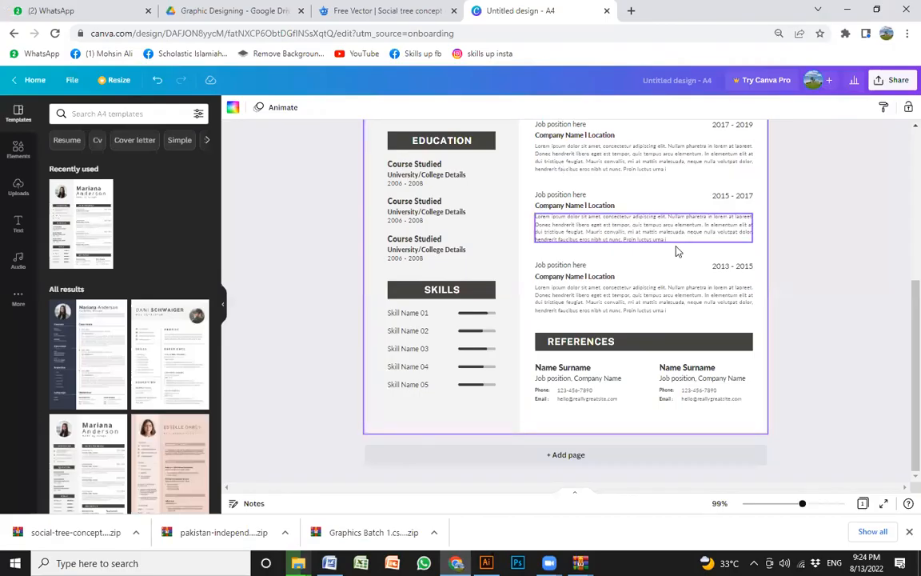
{"action": "scroll", "coordinate": [491, 318], "scroll_direction": "up", "scroll_amount": 3}
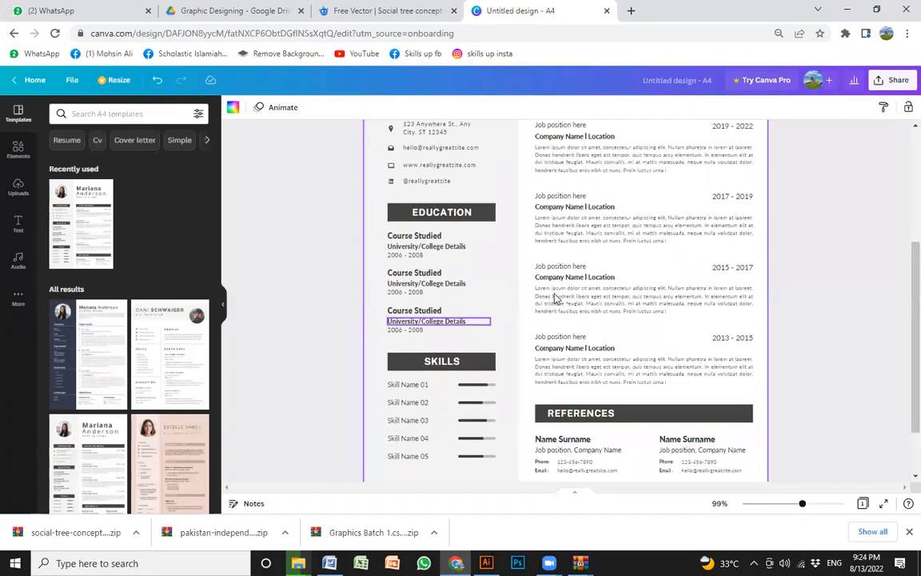
{"action": "scroll", "coordinate": [448, 321], "scroll_direction": "down", "scroll_amount": 1}
{"action": "scroll", "coordinate": [223, 331], "scroll_direction": "down", "scroll_amount": 9}
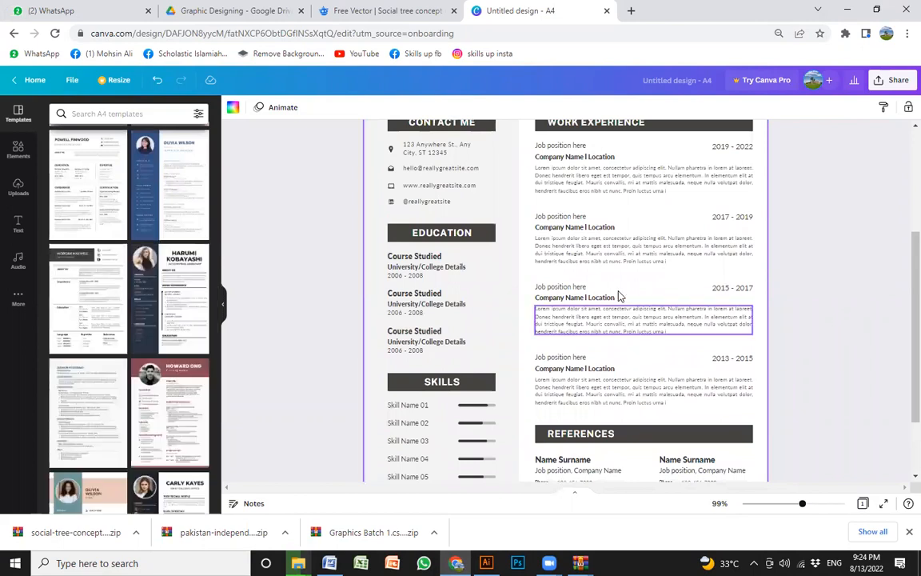
{"action": "scroll", "coordinate": [114, 348], "scroll_direction": "down", "scroll_amount": 6}
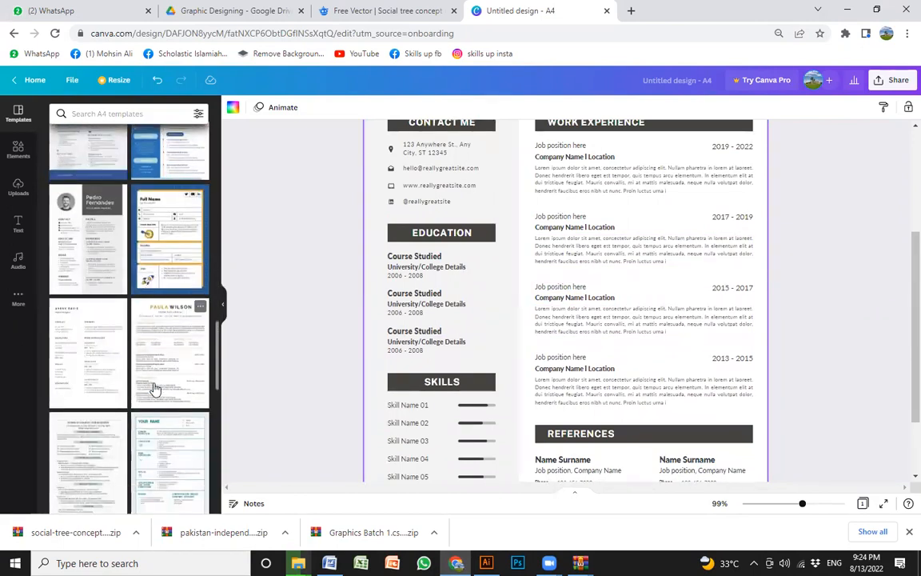
{"action": "scroll", "coordinate": [719, 222], "scroll_direction": "up", "scroll_amount": 3}
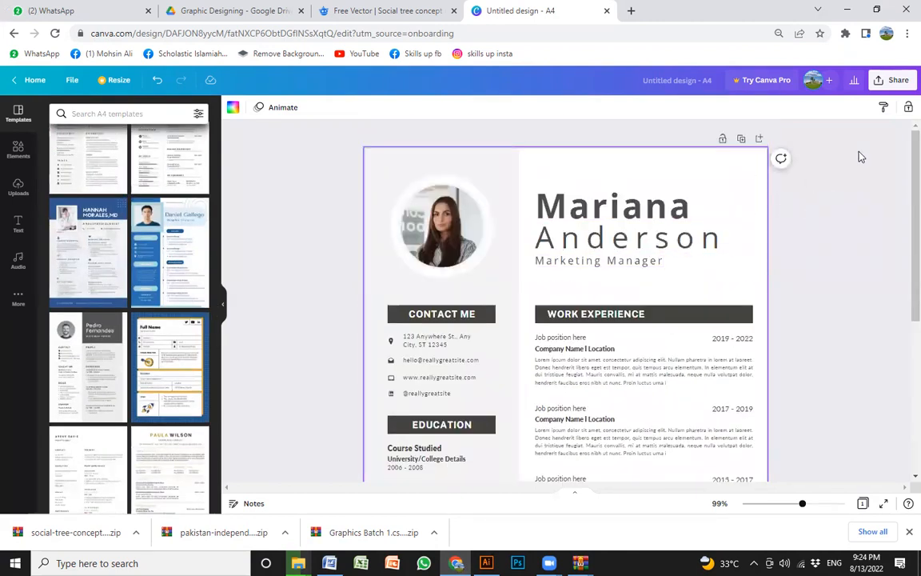
- Look at the Canva design's PDF Standard download options, close them without downloading, and return to the CV in Word
{"action": "left_click", "coordinate": [893, 80]}
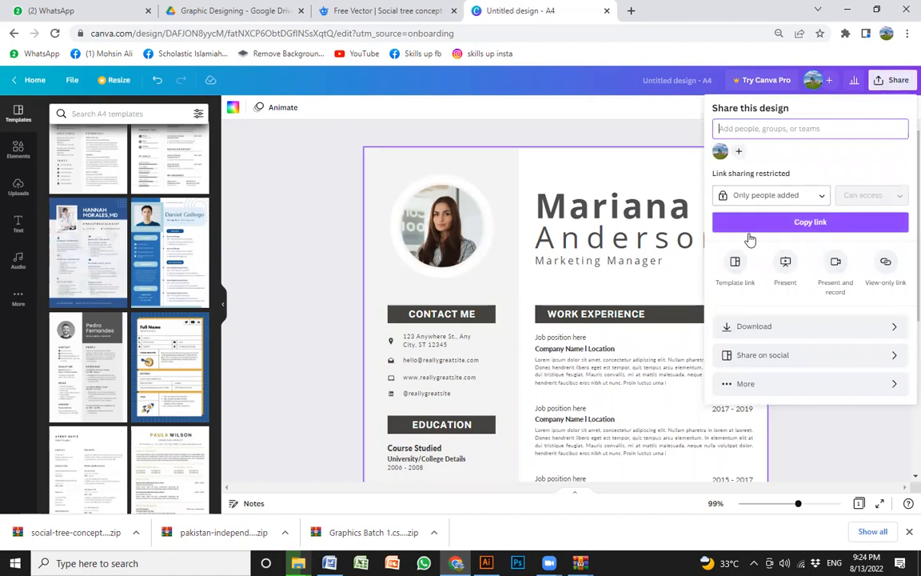
{"action": "left_click", "coordinate": [864, 328]}
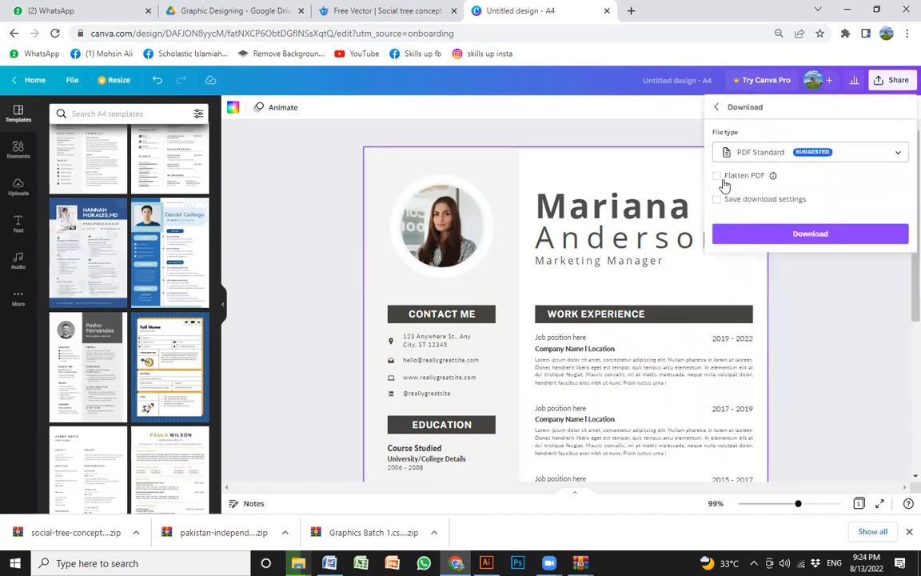
{"action": "left_click", "coordinate": [822, 335]}
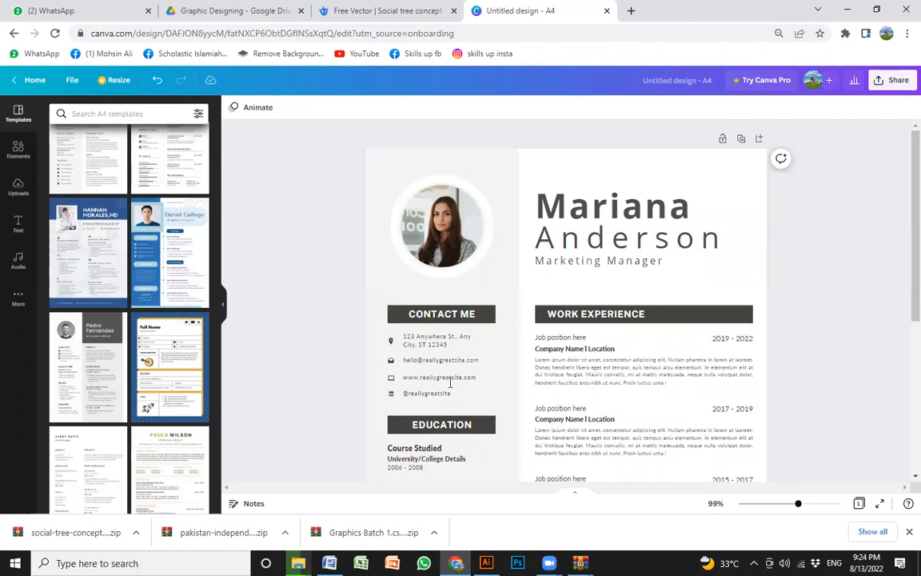
{"action": "left_click", "coordinate": [847, 10]}
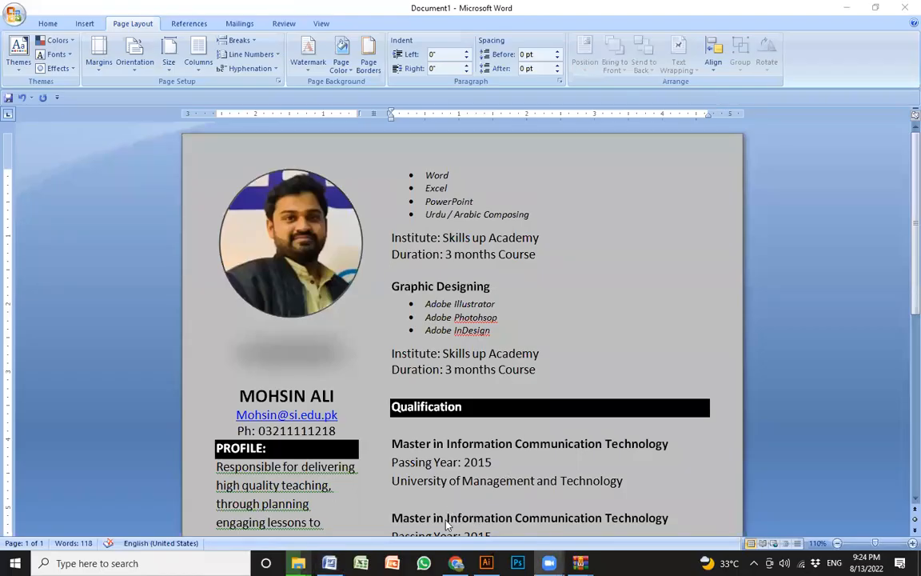
{"action": "scroll", "coordinate": [50, 181], "scroll_direction": "down", "scroll_amount": 1}
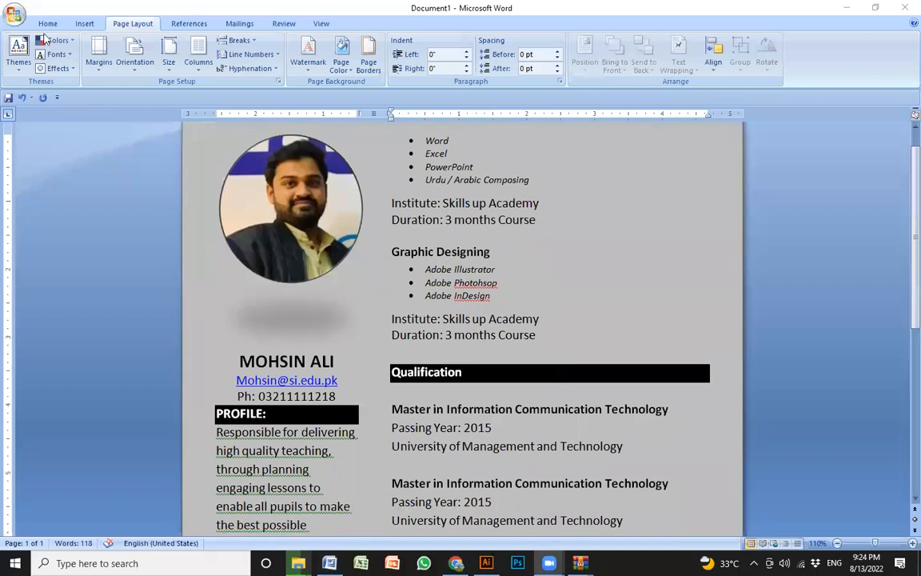
- Insert the built-in Tiles cover page in front of the CV and view it side by side with the CV page
{"action": "left_click", "coordinate": [85, 24]}
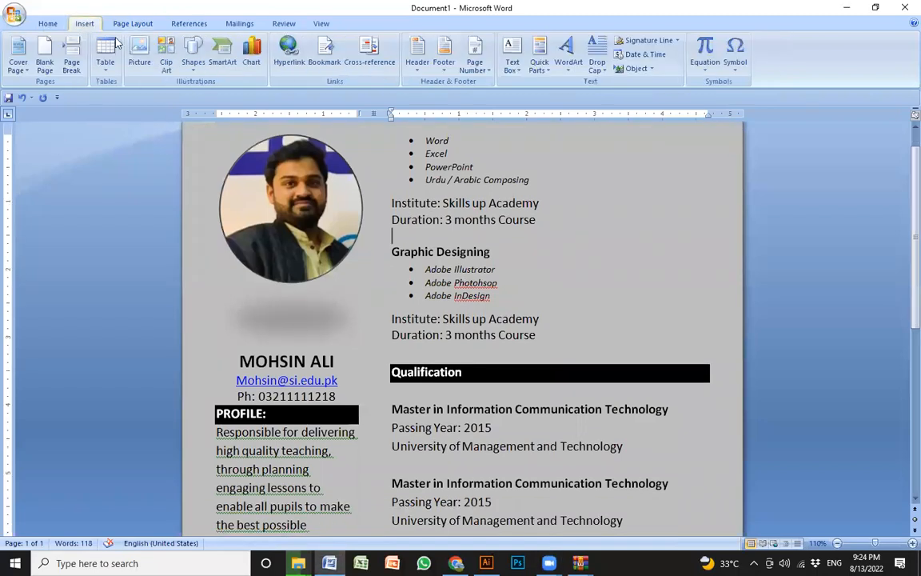
{"action": "left_click", "coordinate": [15, 69]}
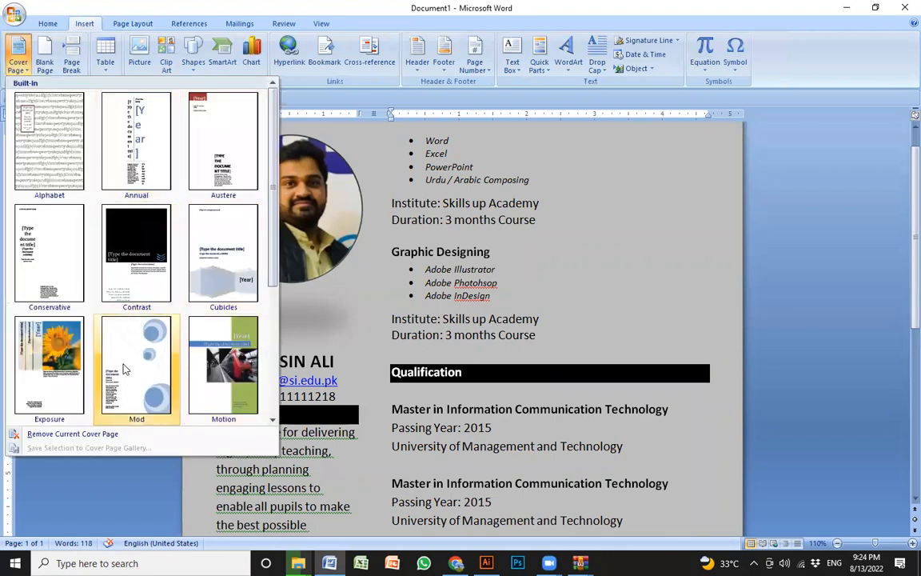
{"action": "scroll", "coordinate": [123, 366], "scroll_direction": "down", "scroll_amount": 3}
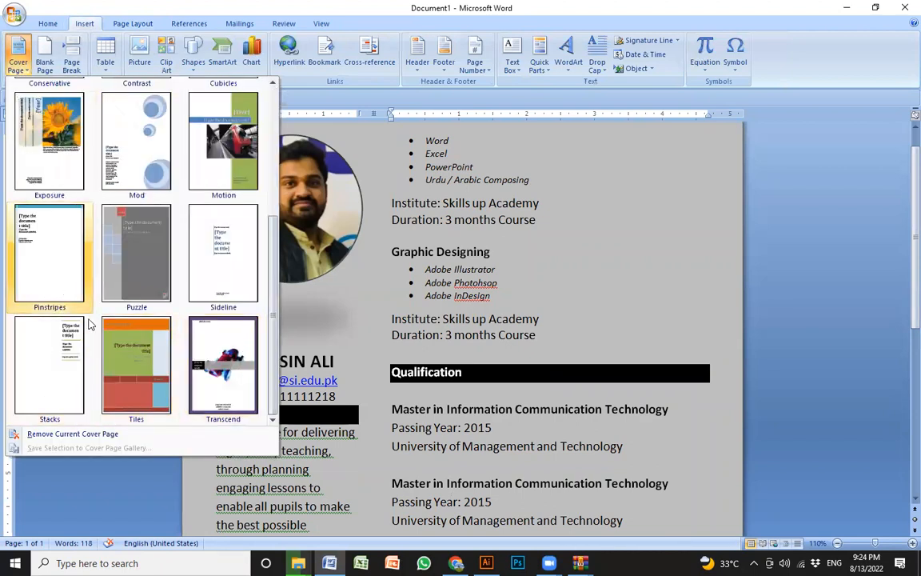
{"action": "left_click", "coordinate": [133, 350]}
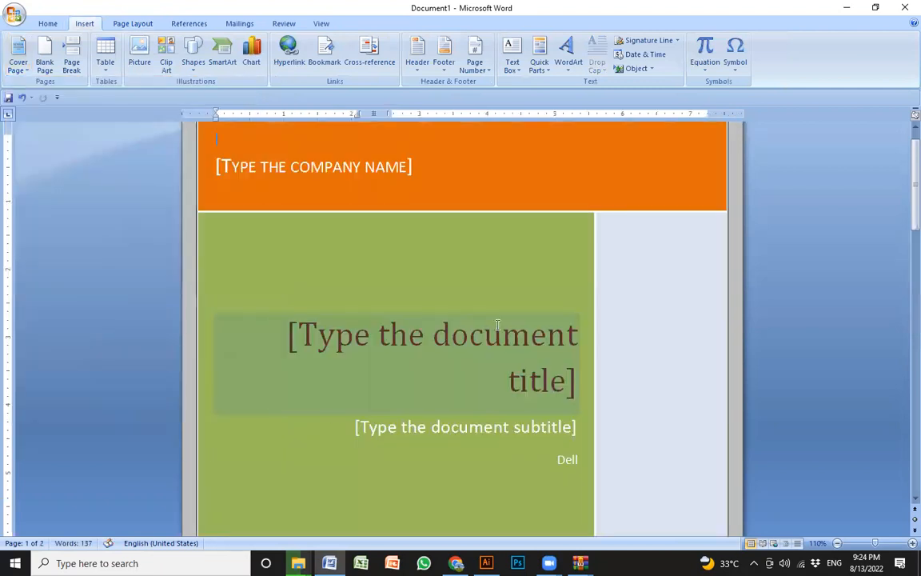
{"action": "scroll", "coordinate": [340, 337], "scroll_direction": "down", "scroll_amount": 3}
{"action": "scroll", "coordinate": [329, 384], "scroll_direction": "down", "scroll_amount": 1}
{"action": "scroll", "coordinate": [329, 384], "scroll_direction": "up", "scroll_amount": 3}
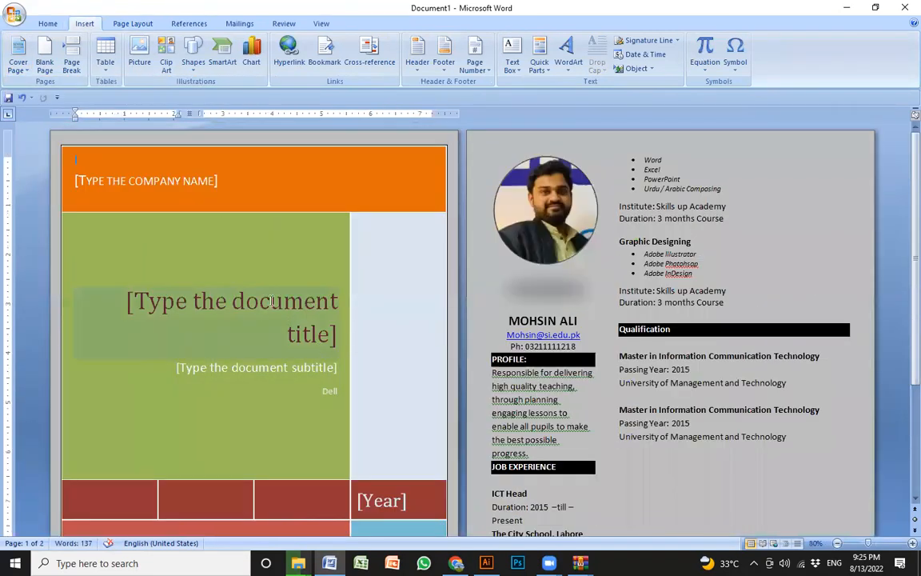
- Fill the cover page's document title with "asfdasdfasdf" and its subtitle with "asdfasf" as sample text
{"action": "left_click", "coordinate": [169, 180]}
{"action": "left_click", "coordinate": [263, 344]}
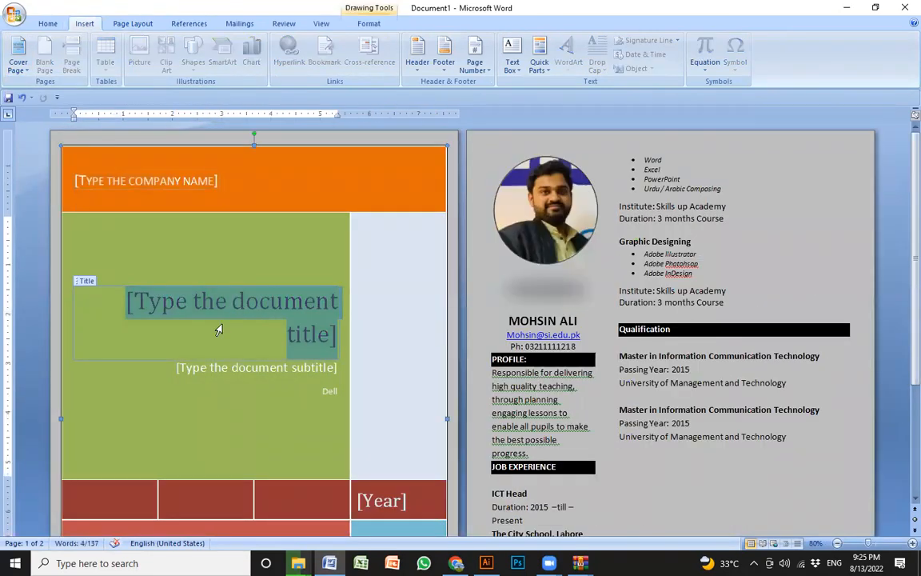
{"action": "type", "text": "asfd"}
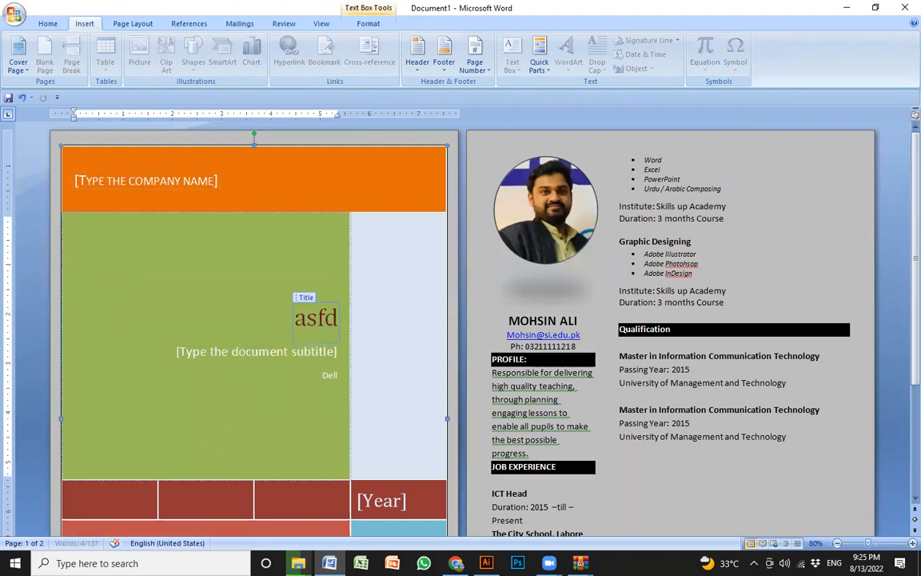
{"action": "type", "text": "asdfasdf"}
{"action": "left_click", "coordinate": [274, 356]}
{"action": "type", "text": "asdfasf"}
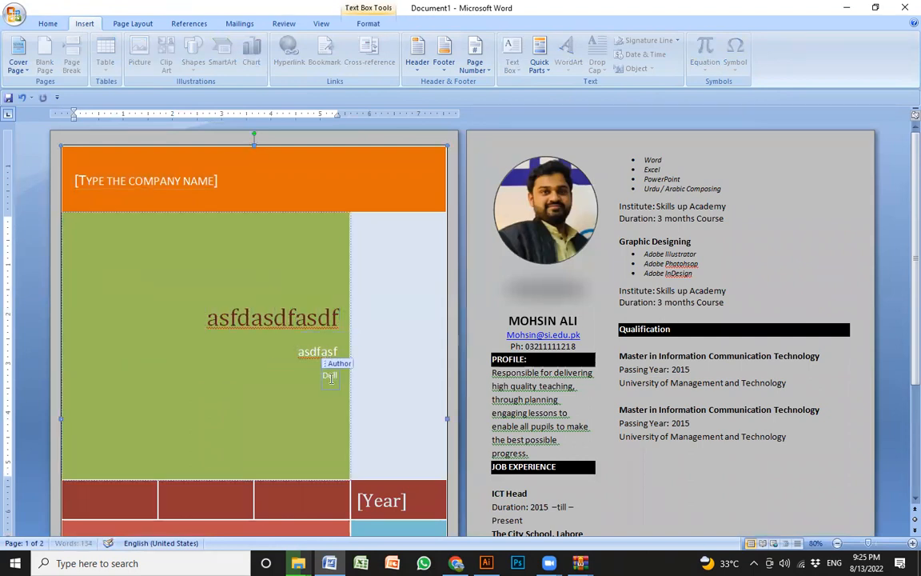